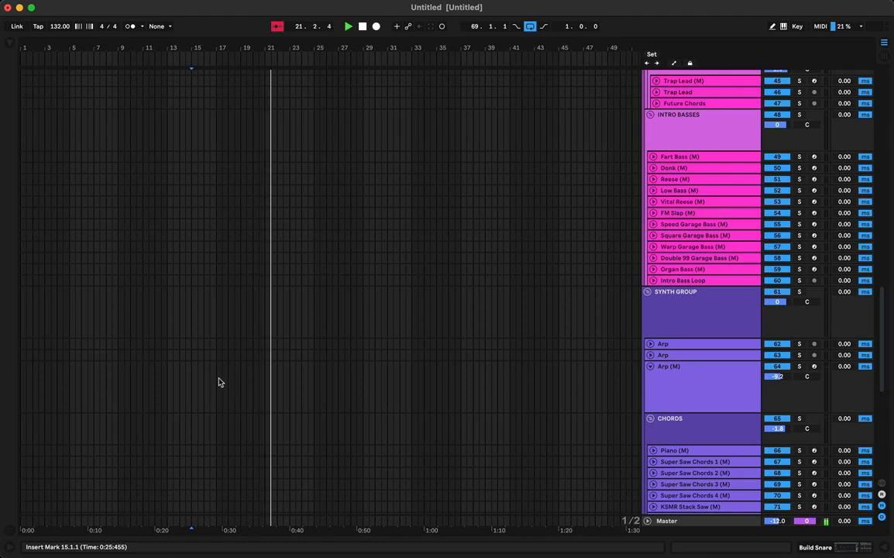
Create an empty MIDI clip at bar 17 on the Arp (M) track, turn off its loop and extend it to four bars.
double_click(218, 379)
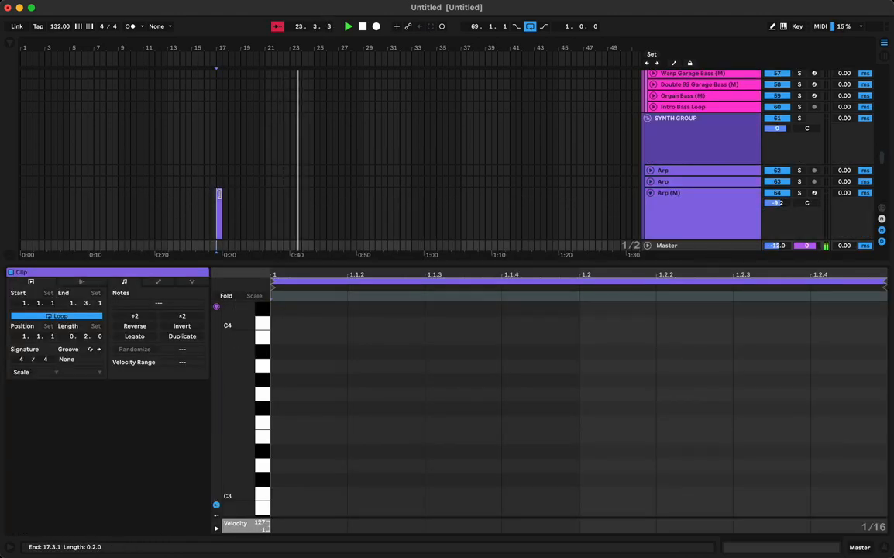
click(219, 193)
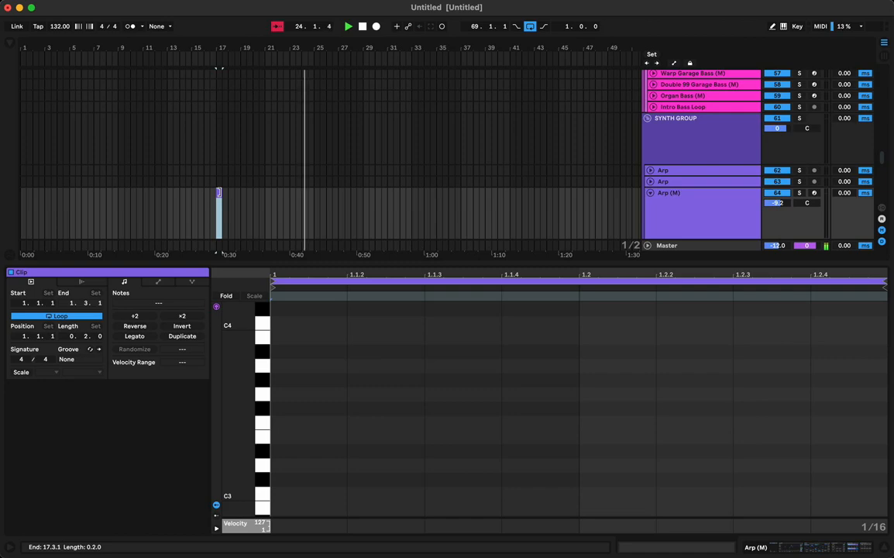
click(82, 315)
click(222, 194)
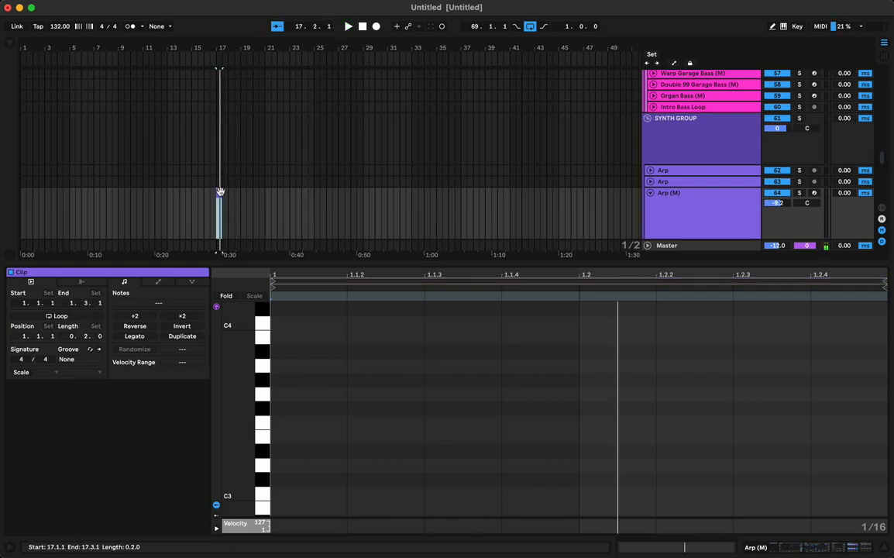
drag(219, 189, 265, 191)
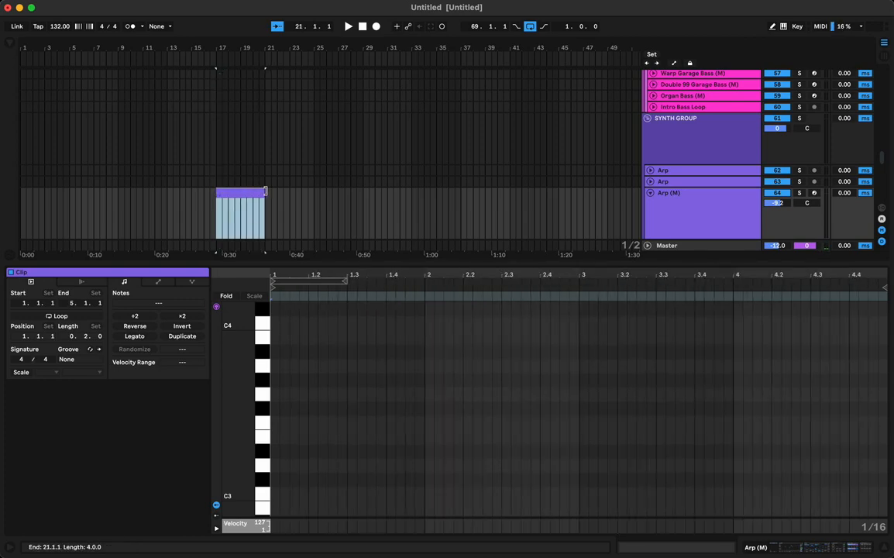
Add a sixteenth G3 note at 1.1.1 and a copy one octave lower, G2, at 1.1.2.
double_click(276, 396)
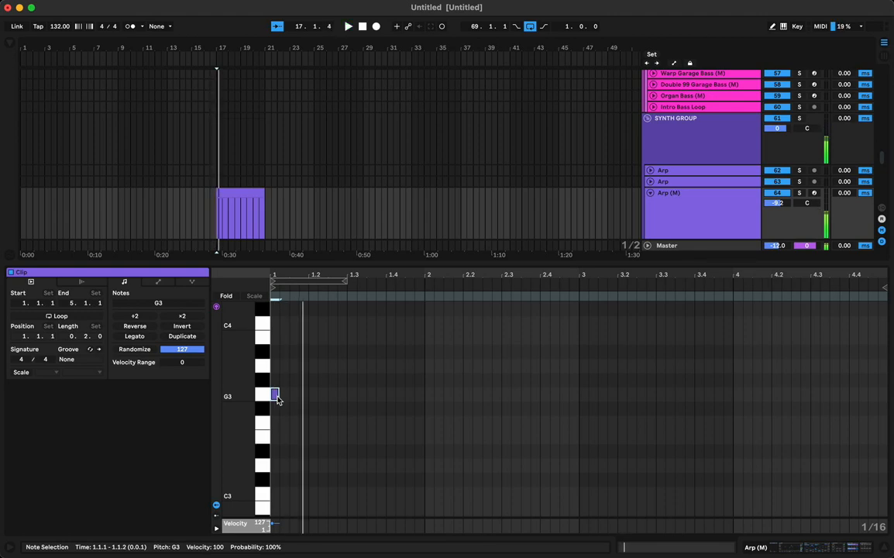
key(shift+Up)
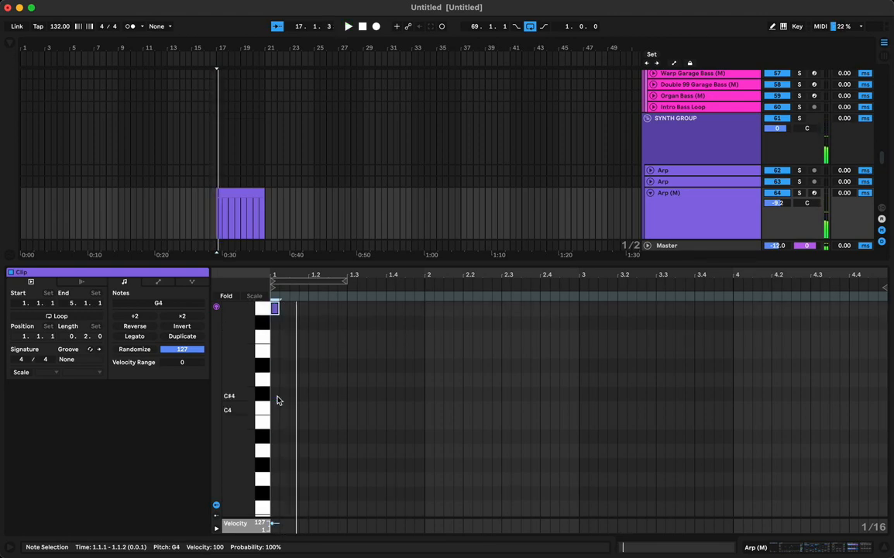
scroll(278, 403, down, 3)
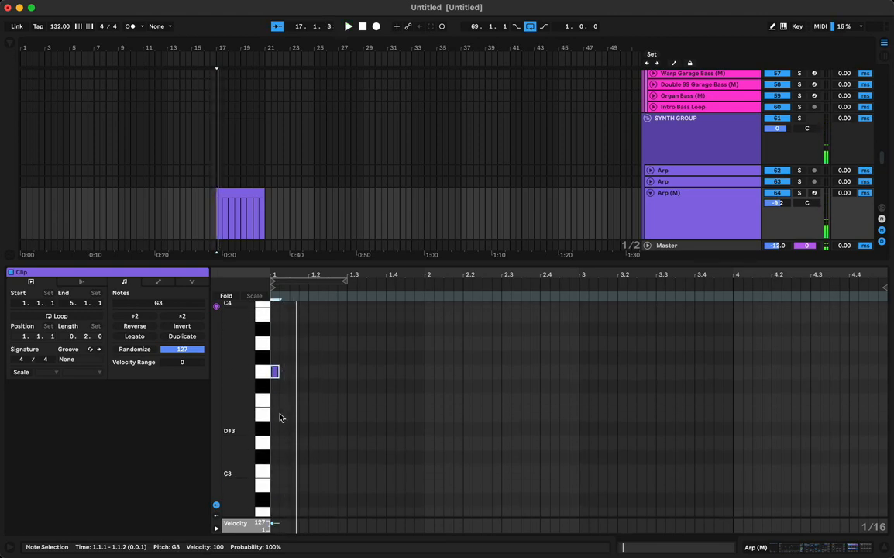
key(super+d)
key(shift+Down)
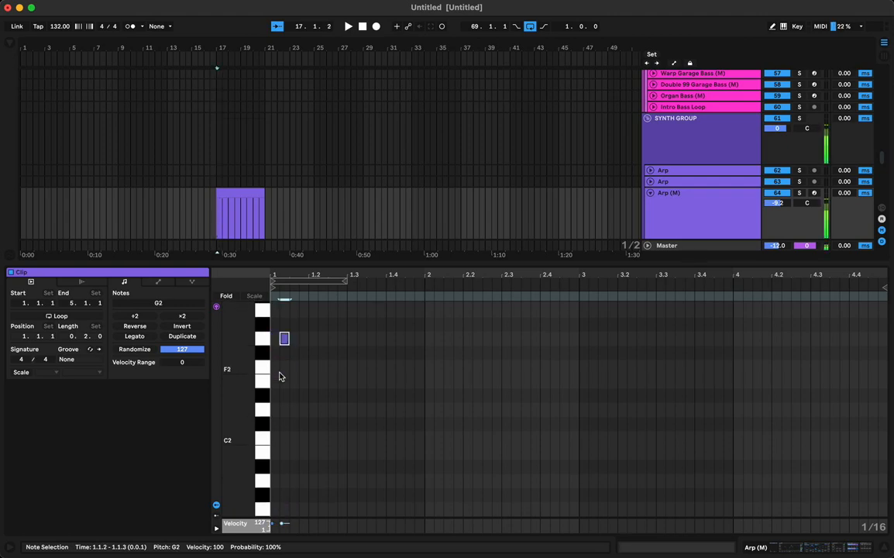
key(space)
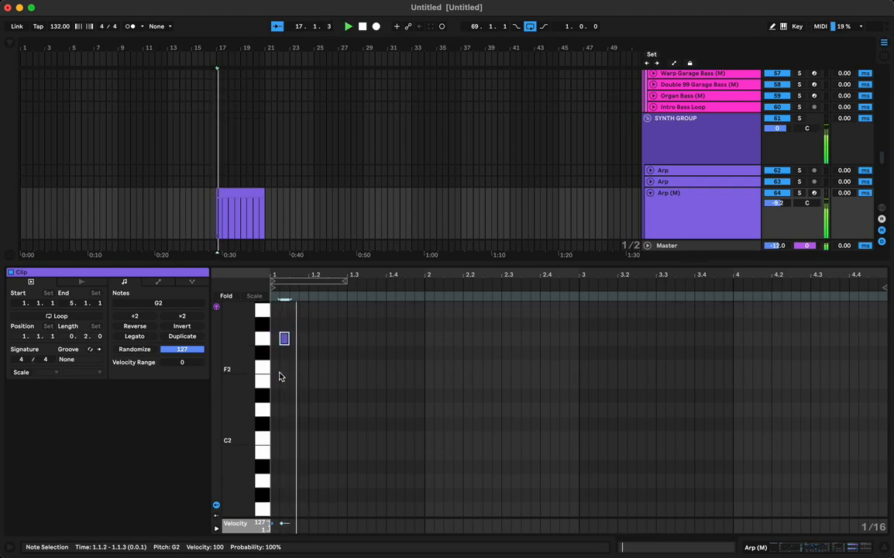
scroll(329, 366, up, 6)
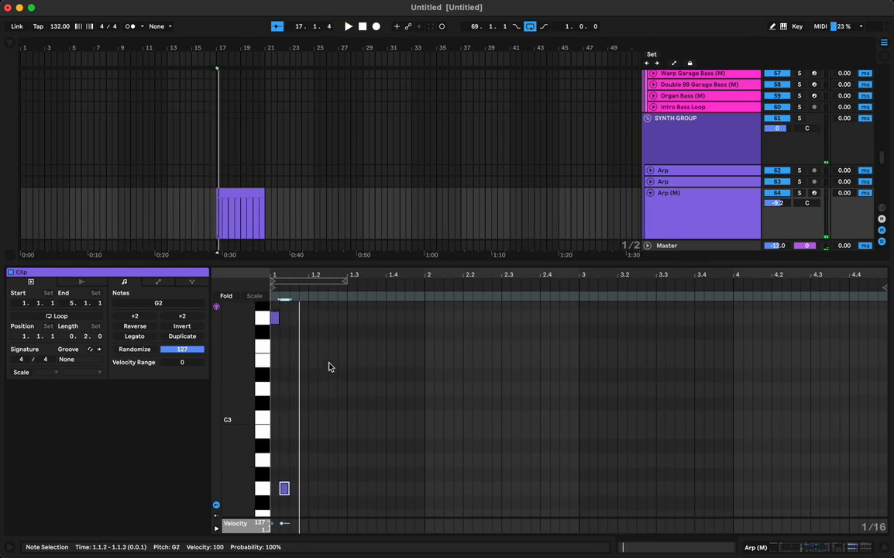
key(space)
Shorten both the G3 and G2 notes to half of a sixteenth.
key(super+a)
drag(288, 484, 285, 486)
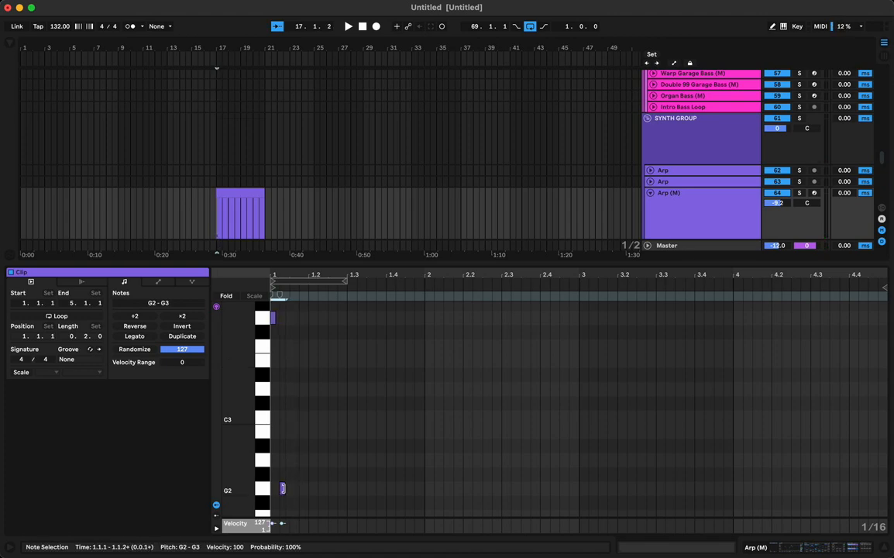
click(310, 474)
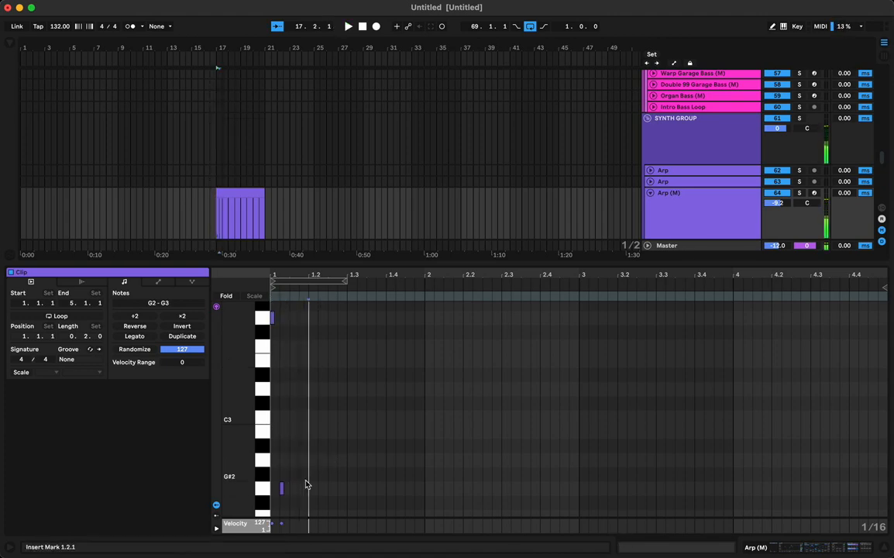
Continue the octave pattern with duplicated short notes, G3 at 1.1.3 and G2 at 1.1.4.
click(282, 488)
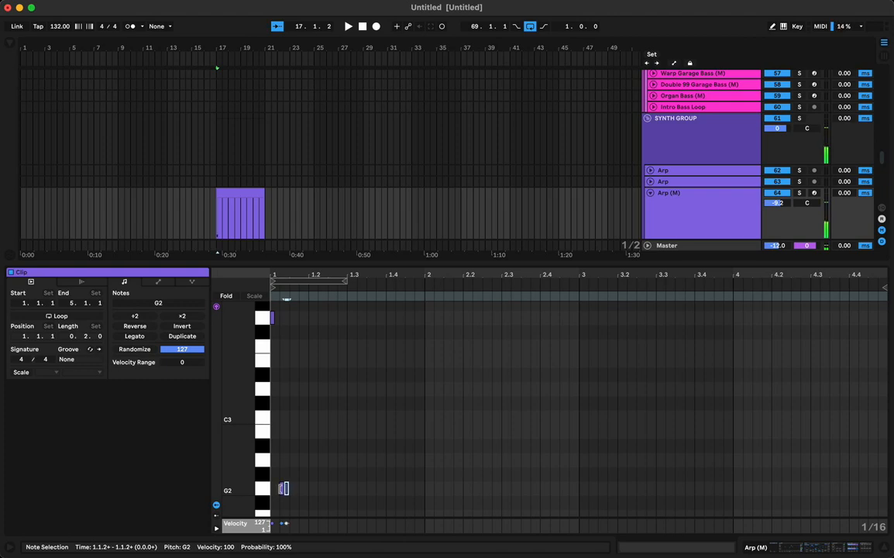
key(space)
key(Right)
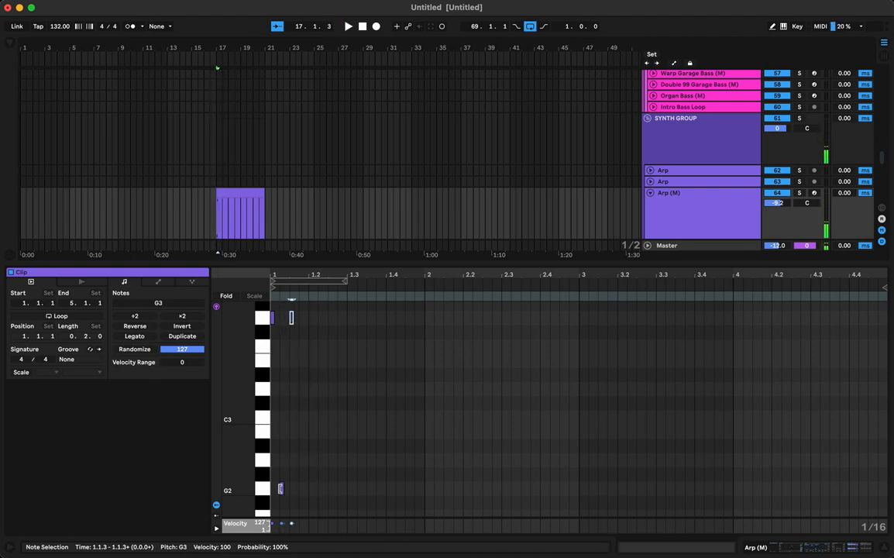
key(Right)
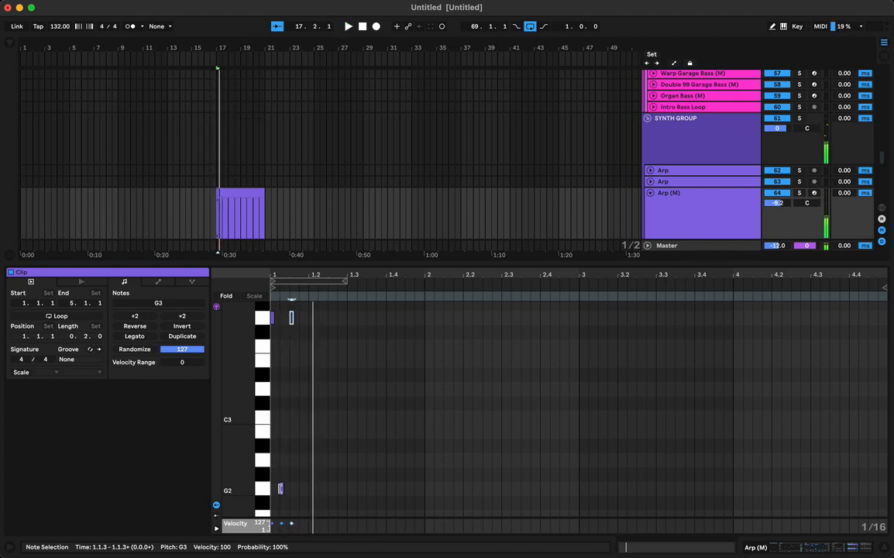
key(space)
key(space)
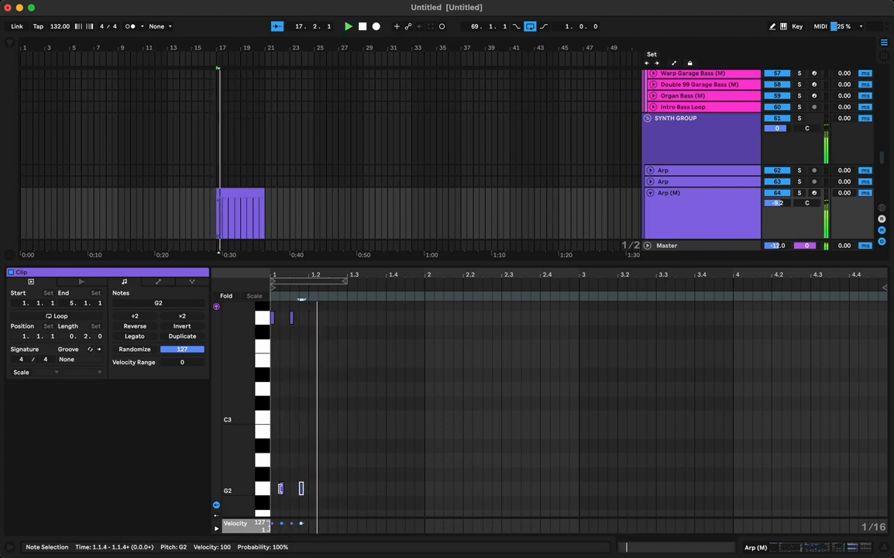
Add a short F#3 note at 1.2.1 and its lower octave copy, F#2, at 1.2.2.
key(Right)
key(space)
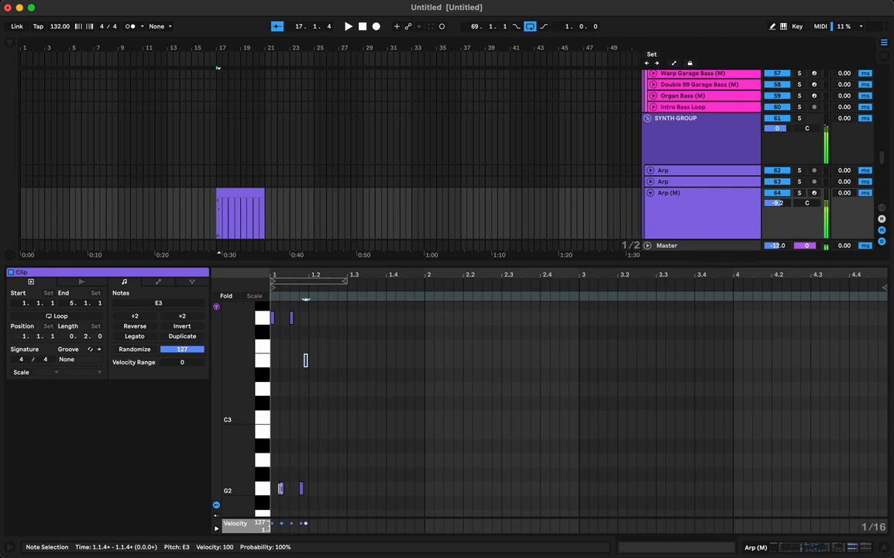
key(space)
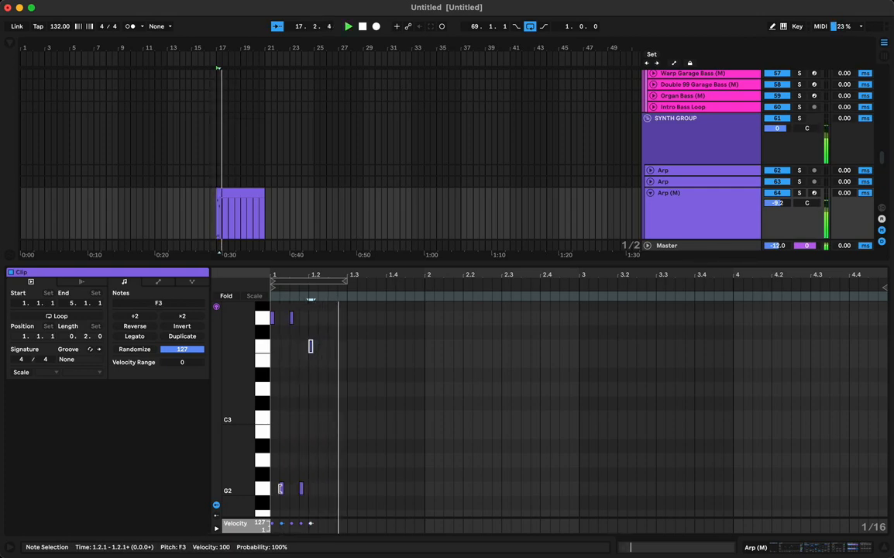
key(Up)
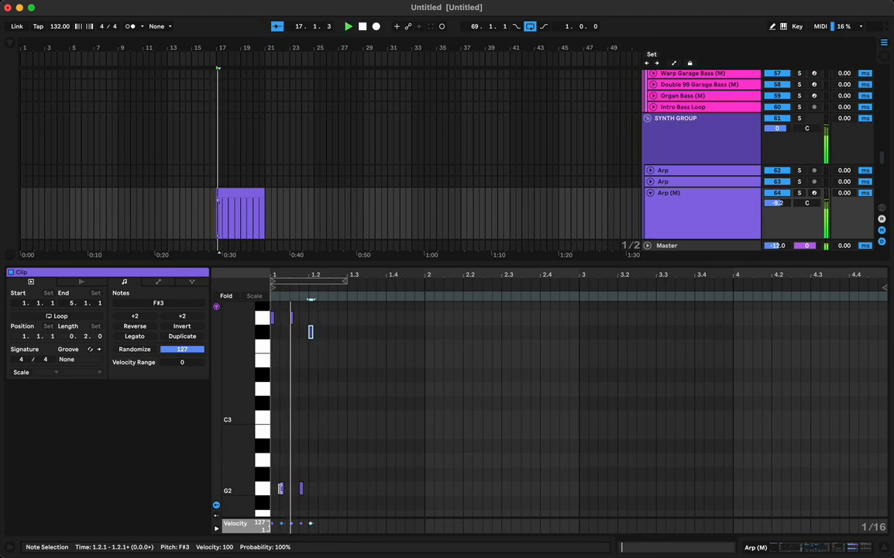
key(space)
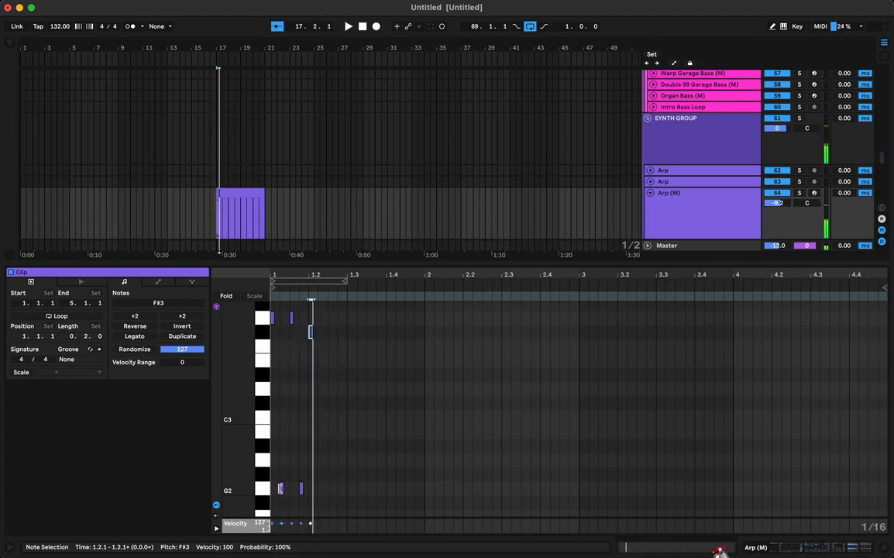
key(super+d)
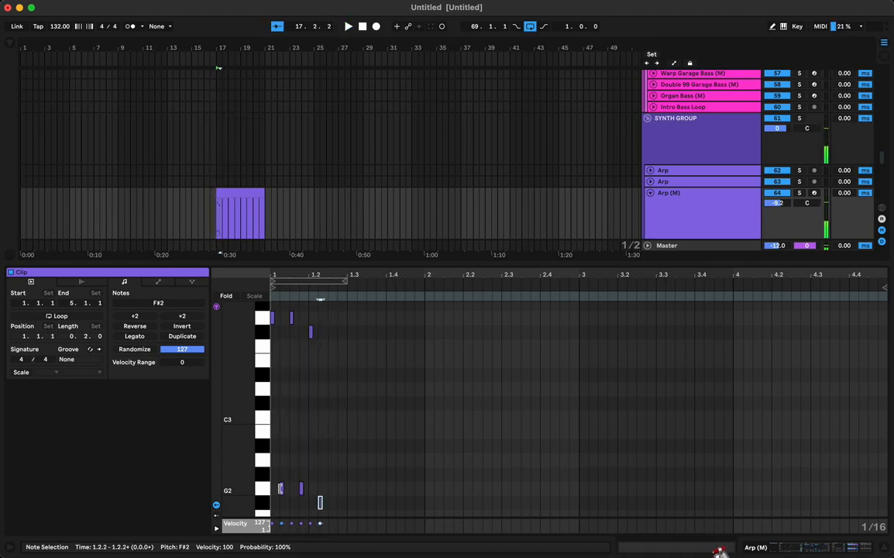
key(space)
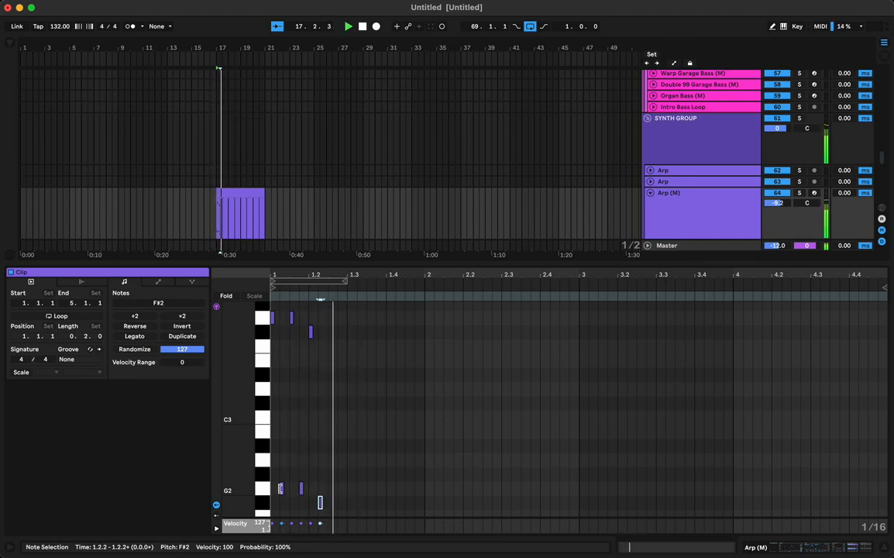
Repeat the F# octave pair with F#3 at 1.2.3 and F#2 at 1.2.4, trying other pitches by ear.
key(super+d)
key(Down)
key(Down)
key(Down)
key(Down)
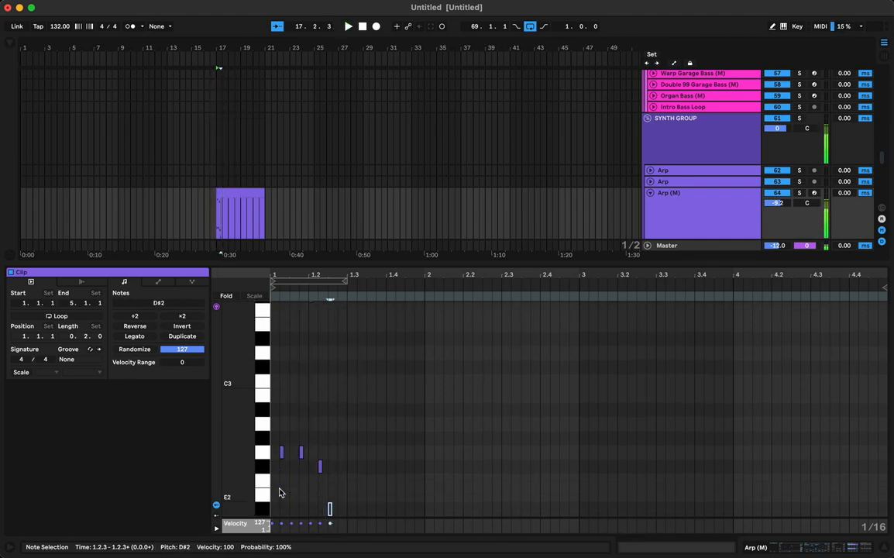
key(space)
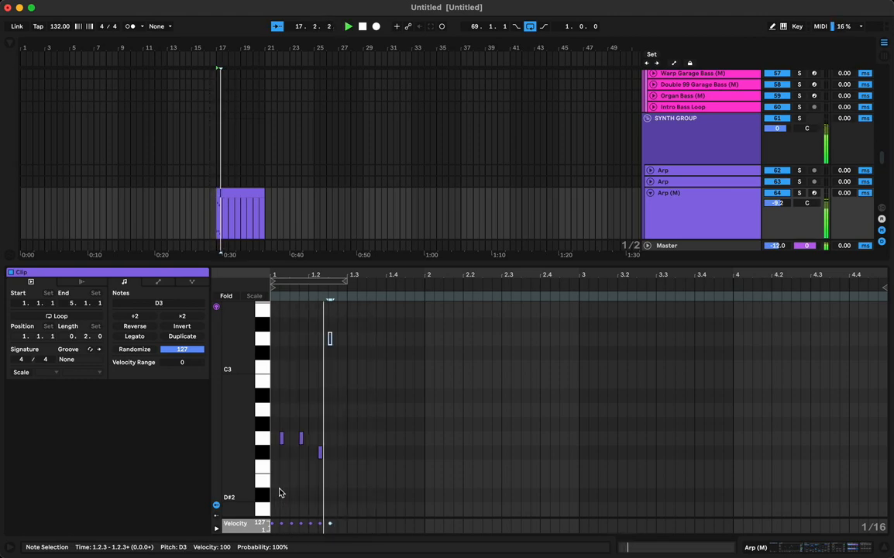
scroll(310, 496, up, 5)
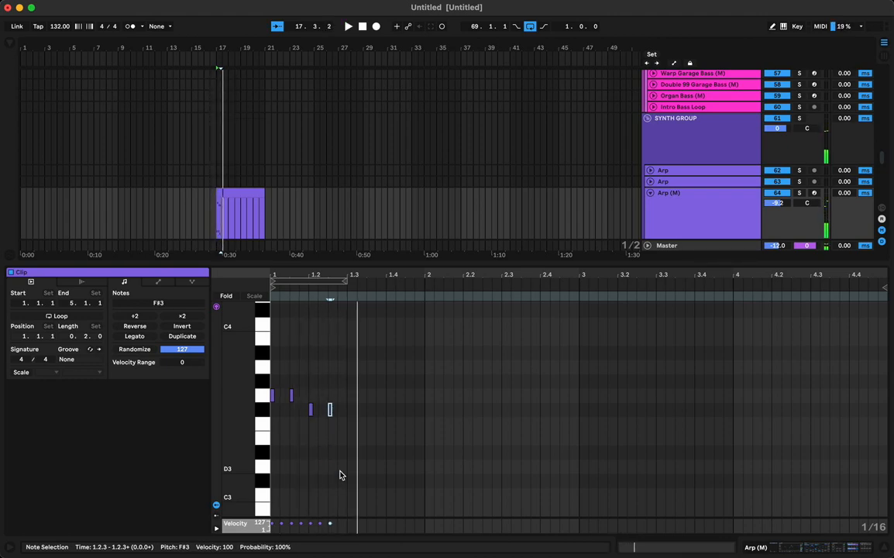
key(super+d)
key(shift+Down)
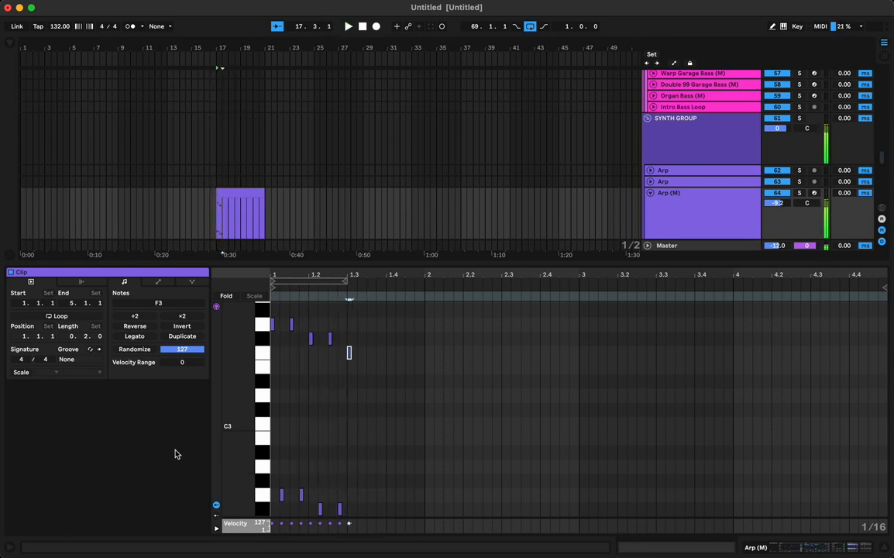
Try alternating D#3 and D#2 notes on the four sixteenths from 1.3.1 to 1.3.4 and play them back.
key(Up)
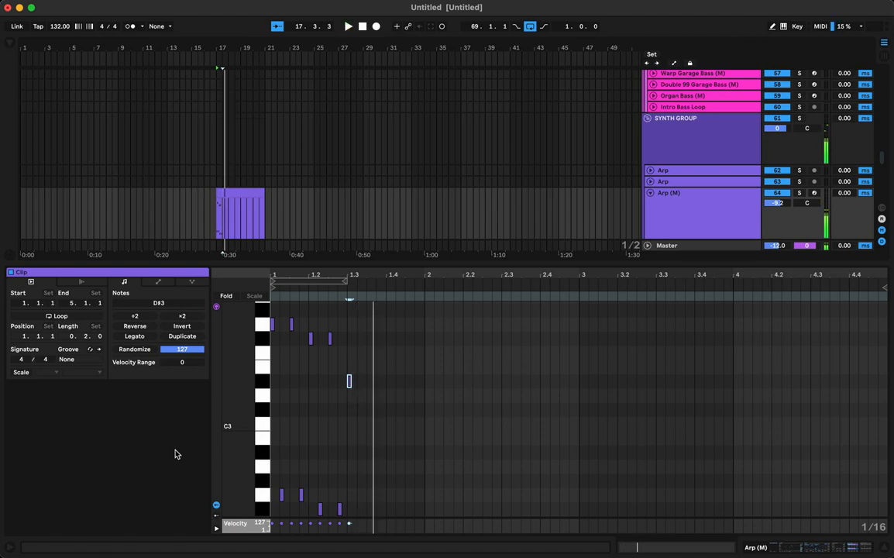
key(shift+Down)
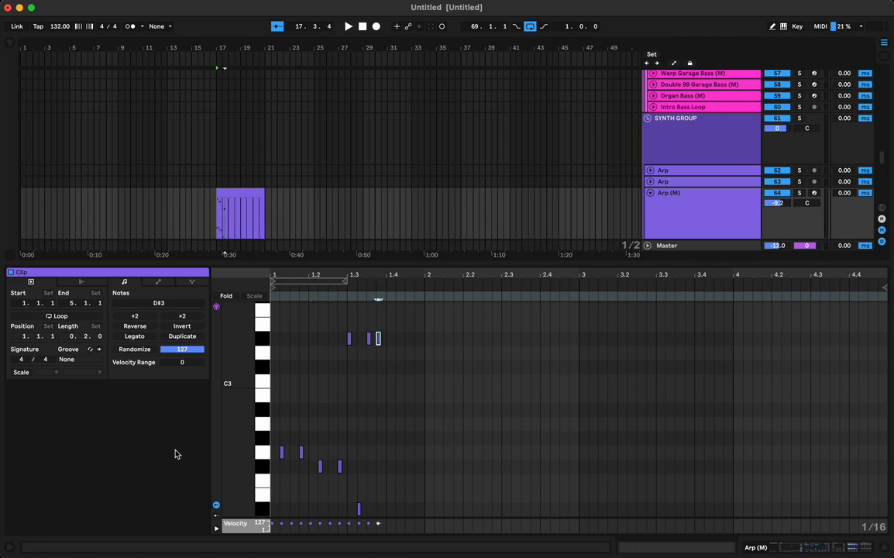
key(shift+Down)
key(space)
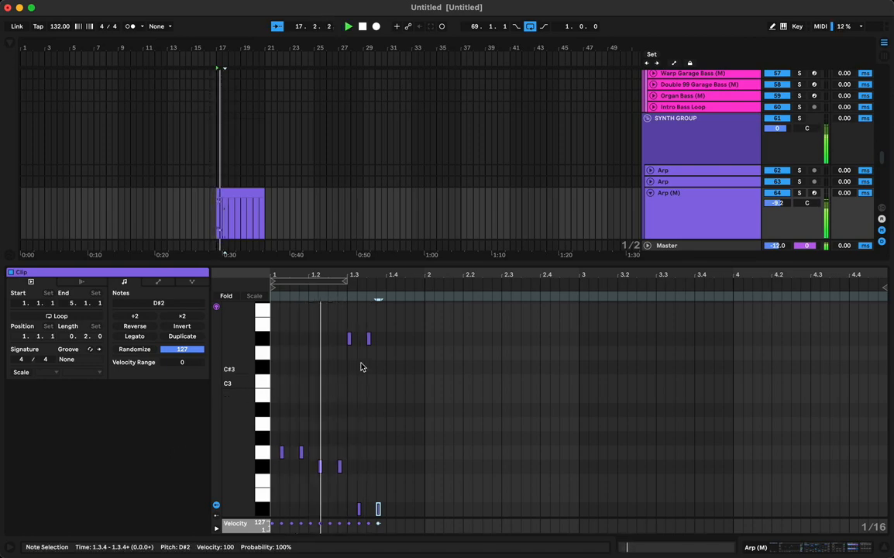
Delete the four D# notes in beat 1.3 and play back the remaining pattern.
key(space)
drag(349, 317, 393, 513)
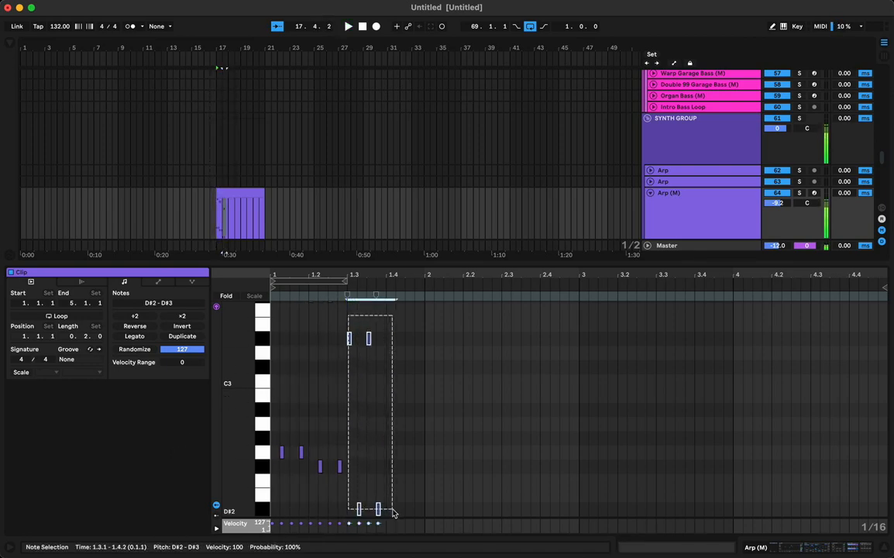
key(Delete)
key(space)
scroll(319, 358, up, 2)
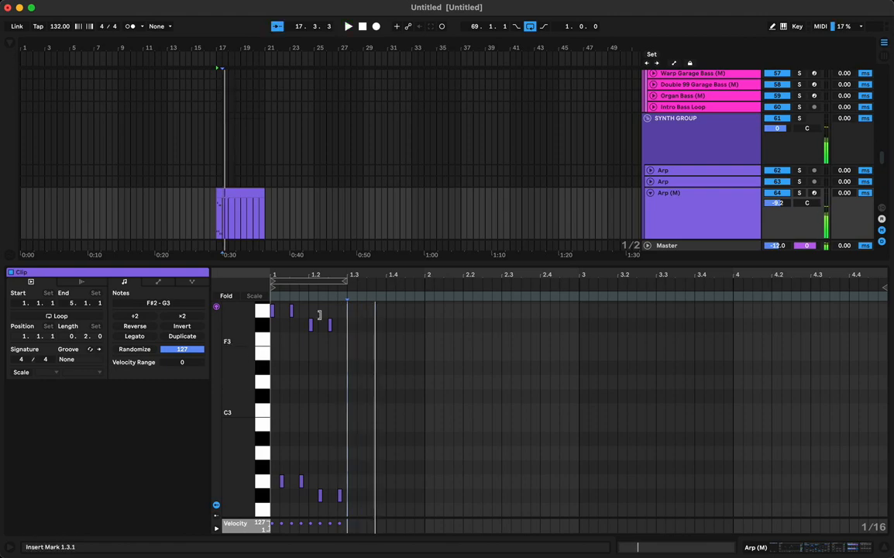
Duplicate the eight-note G and F# pattern so the copy starts at 1.3.1, and play back the full bar.
key(space)
drag(373, 266, 447, 229)
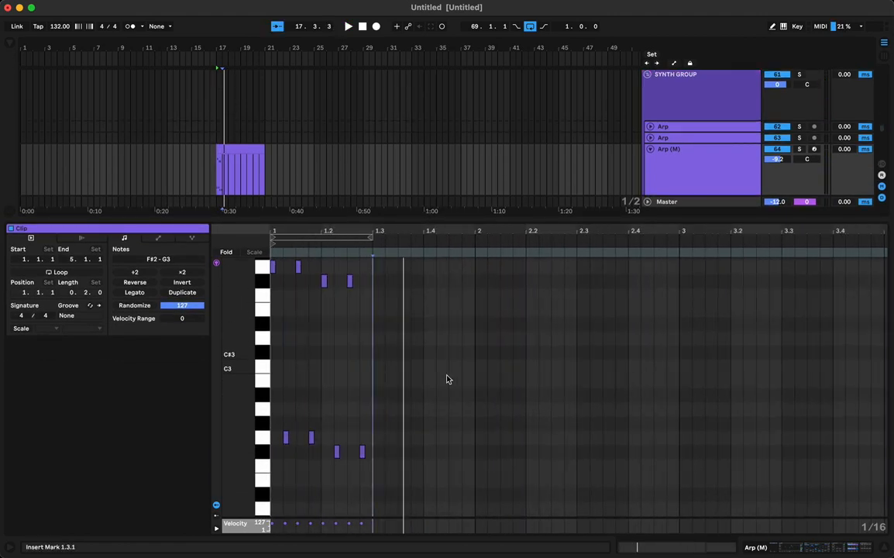
drag(370, 469, 270, 254)
key(super+d)
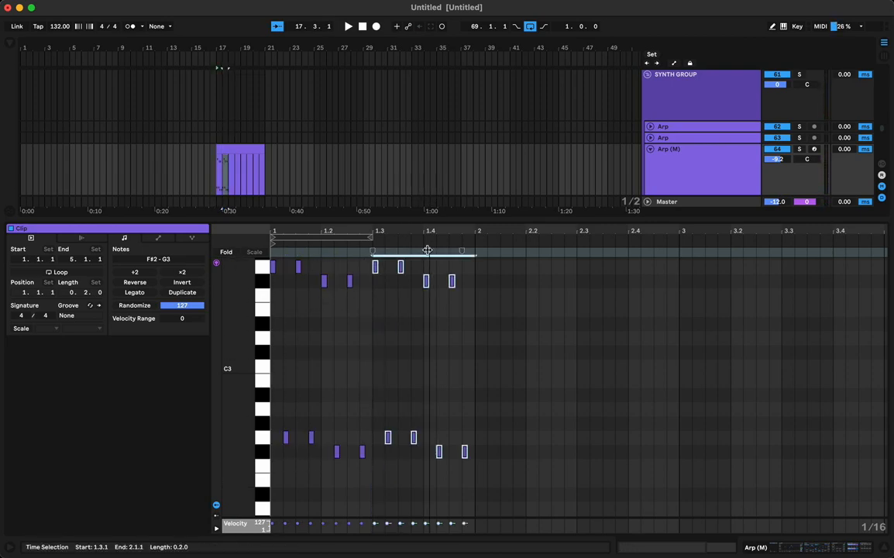
key(space)
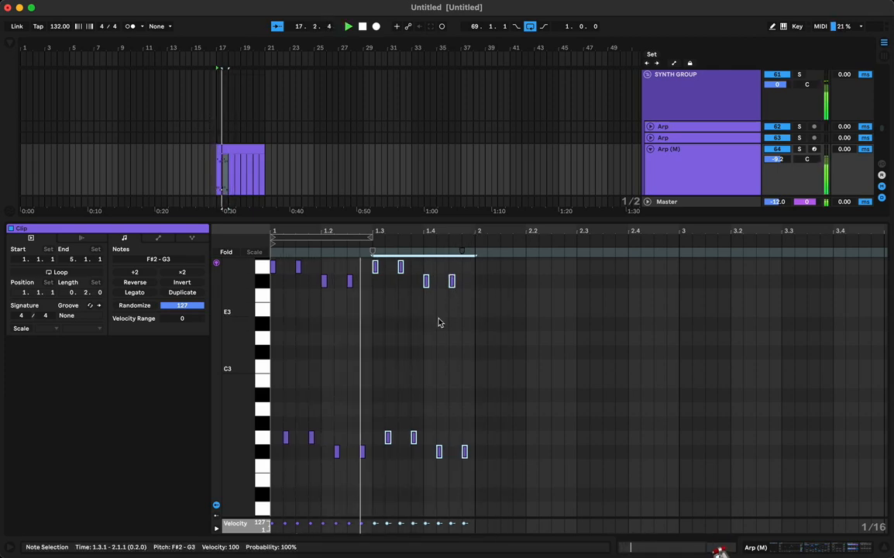
key(space)
Lower the four copied notes in beat 1.3 to F#3 and F#2 and play the bar back.
drag(423, 448, 372, 260)
key(Down)
key(Down)
key(space)
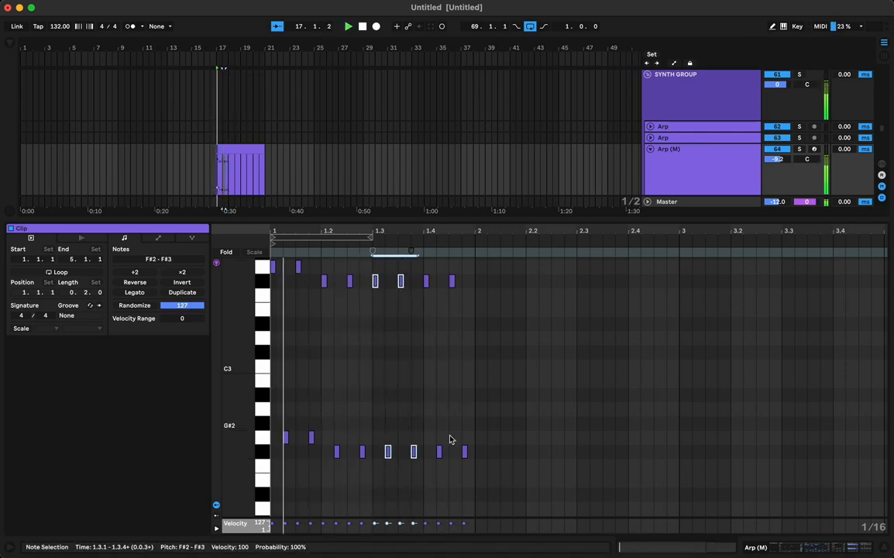
Raise the four notes in beat 1.4 to G3 and G2 and play the result back.
key(space)
drag(473, 463, 424, 229)
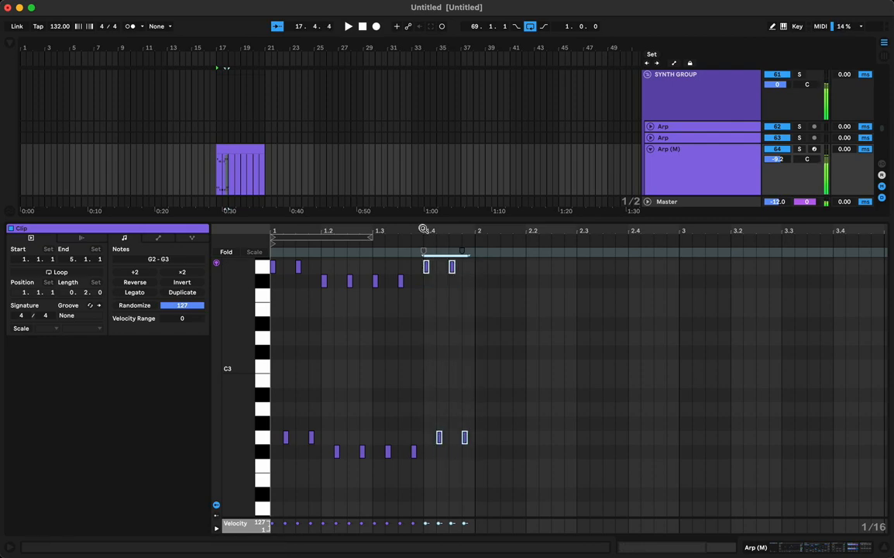
key(space)
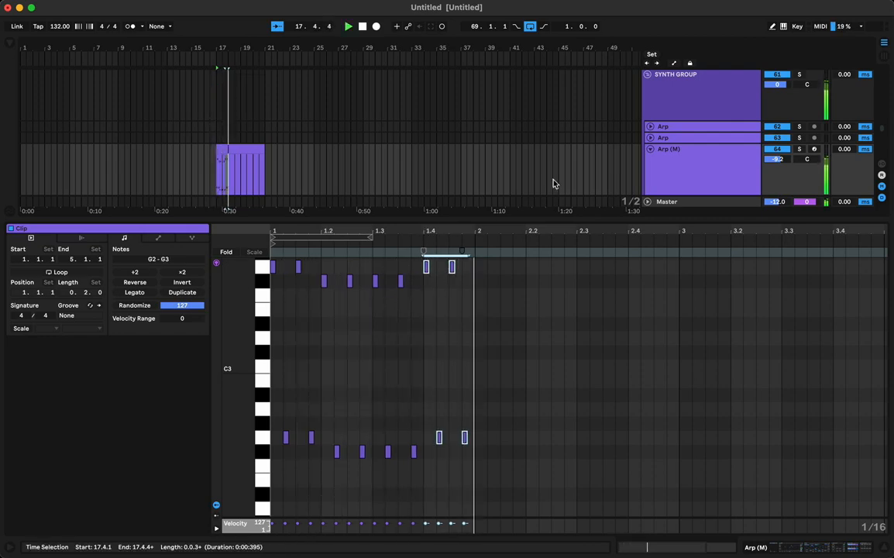
click(472, 313)
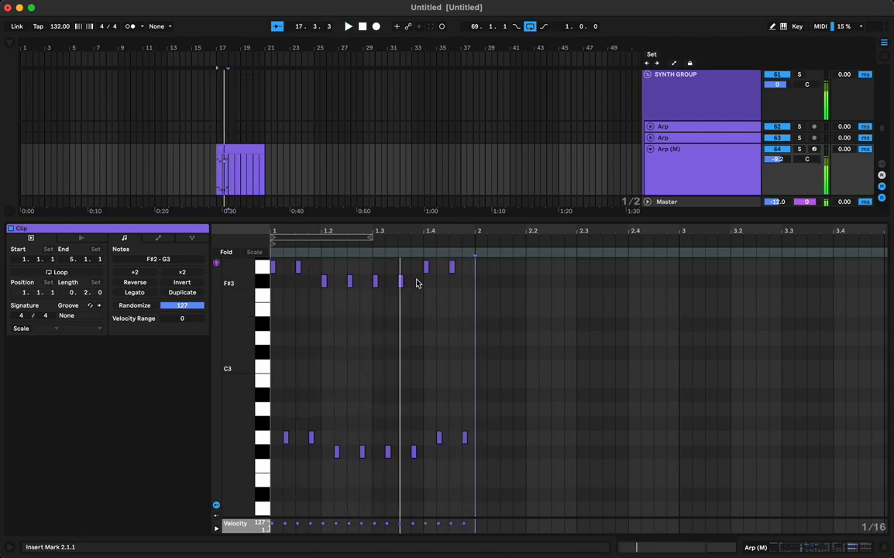
Raise the four notes in beat 1.3 to G#3 and G#2 and play the bar back.
drag(415, 274, 372, 455)
key(Up)
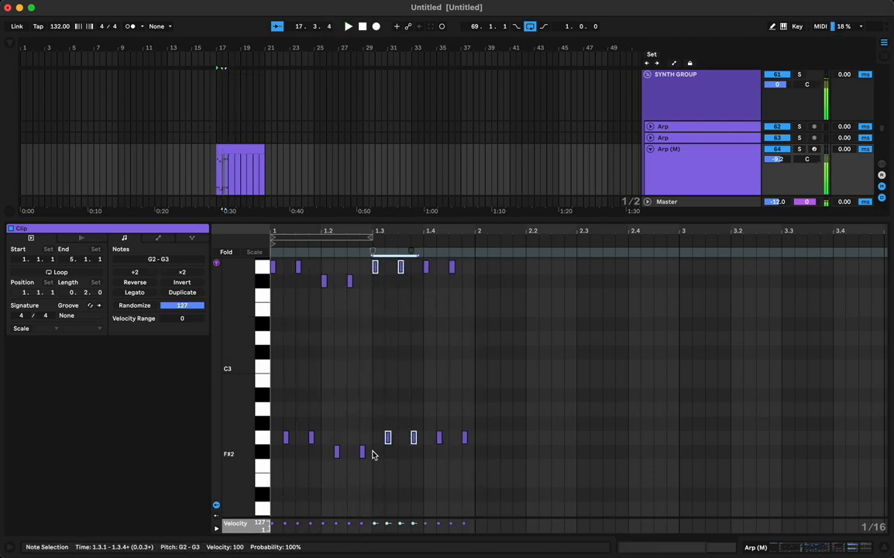
key(Up)
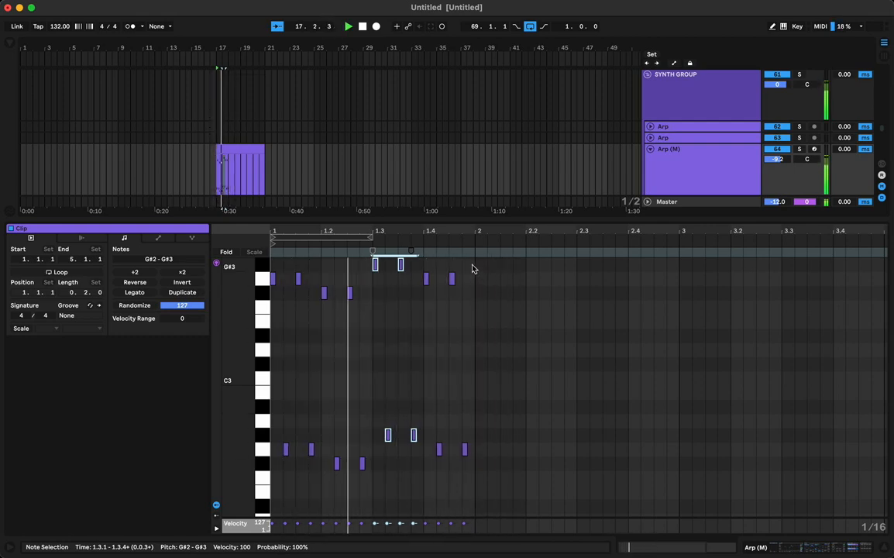
key(space)
Duplicate all notes of the one-bar pattern three times so it fills the four-bar clip, with playback running.
drag(474, 269, 171, 497)
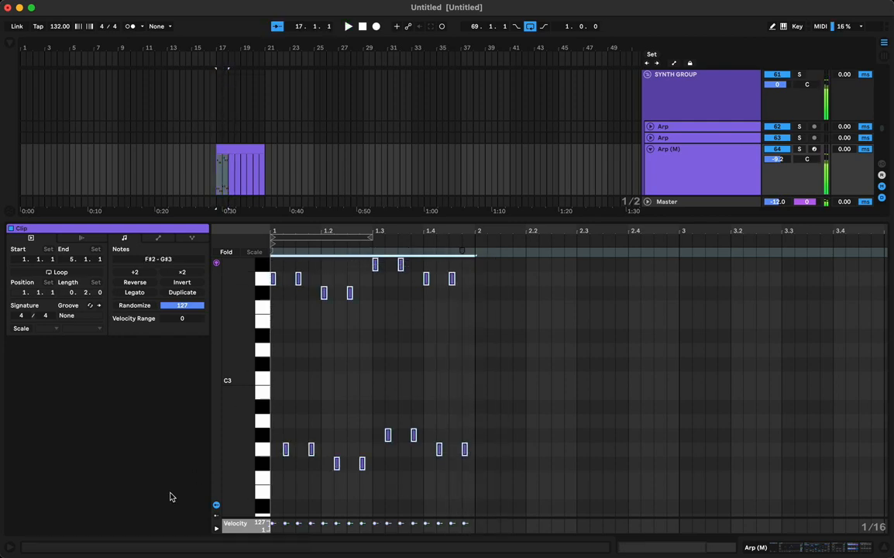
key(space)
key(super+d)
key(super+d)
key(super+d)
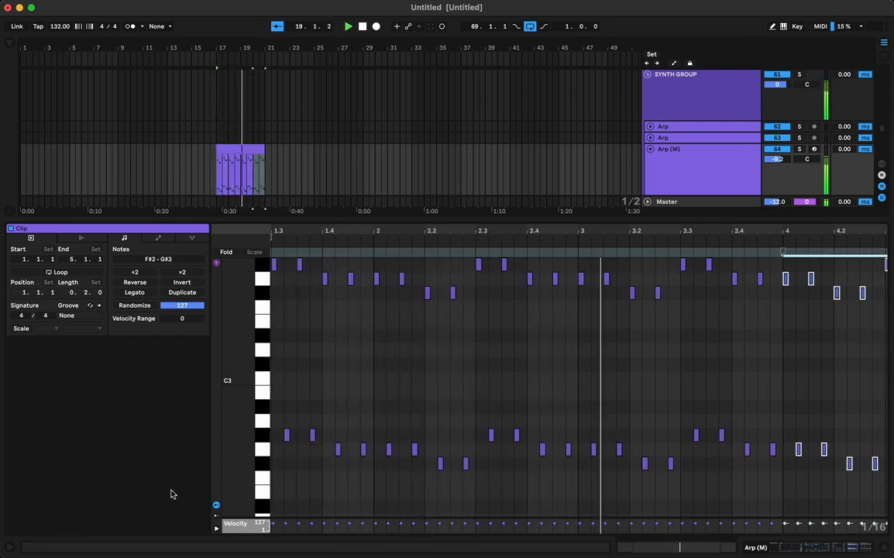
Duplicate the four-bar arpeggio clip and consolidate both copies into one eight-bar clip.
click(248, 156)
click(242, 147)
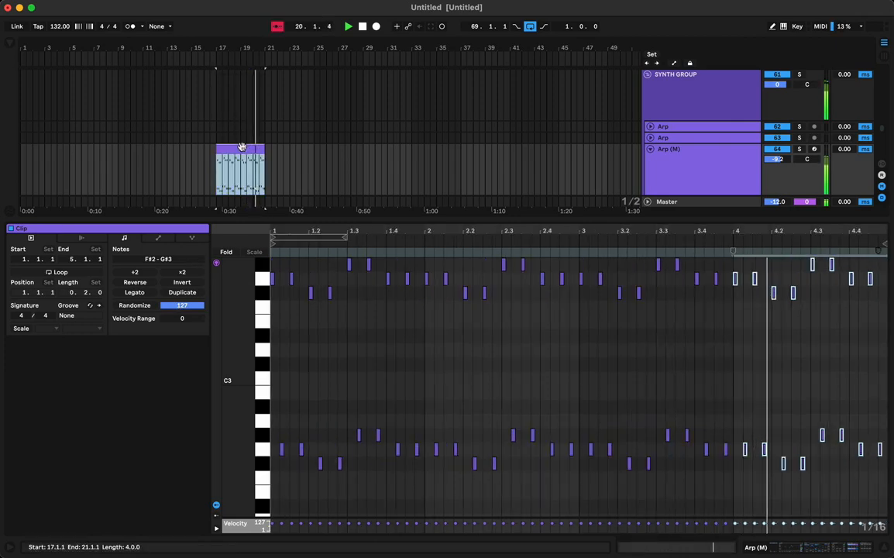
key(super+d)
shift+click(248, 150)
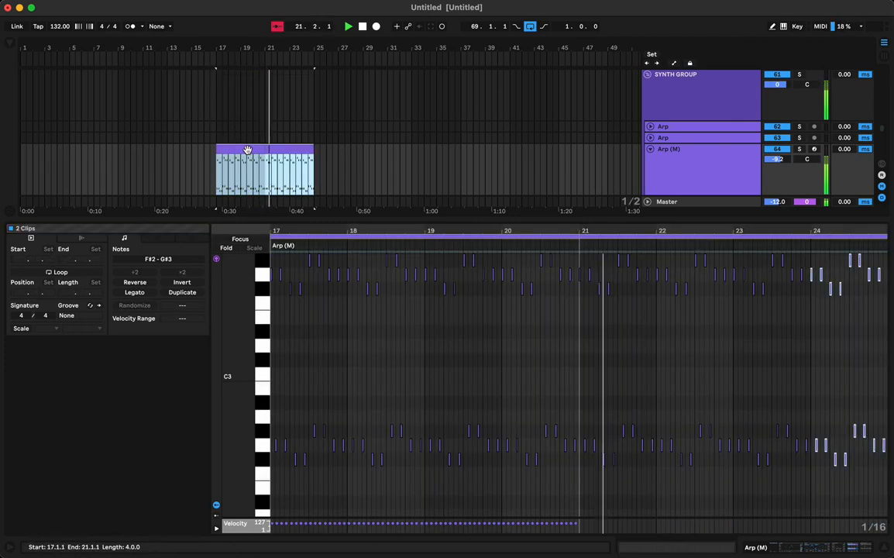
key(super+j)
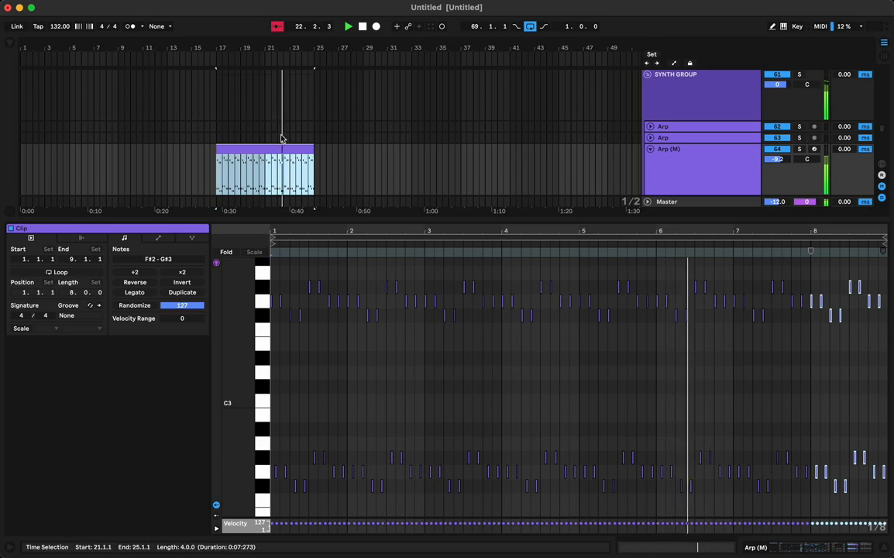
Duplicate the eight-bar clip and consolidate the two into one 16-bar clip from bar 17 to bar 33.
click(275, 146)
key(super+d)
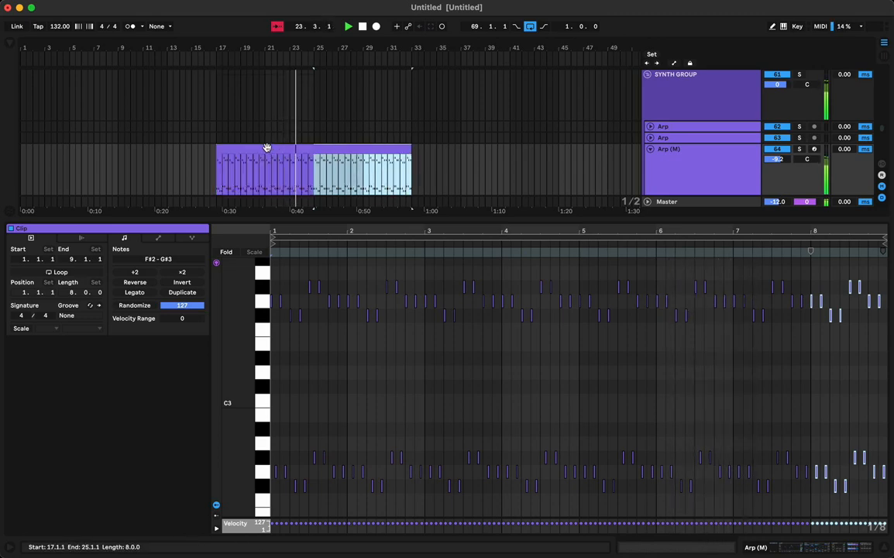
shift+click(267, 147)
key(super+j)
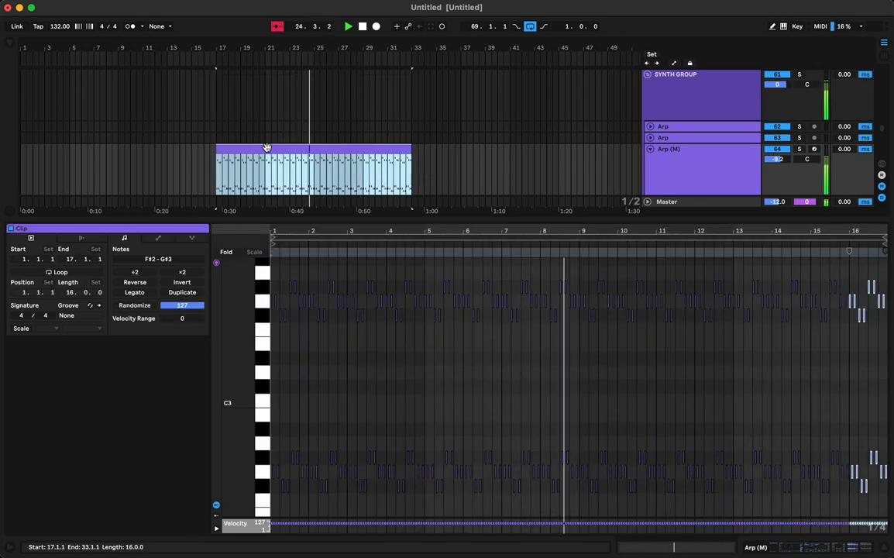
Loop the arrangement over the 16-bar clip and show the device chain of the Arp (M) track.
key(super+l)
click(319, 54)
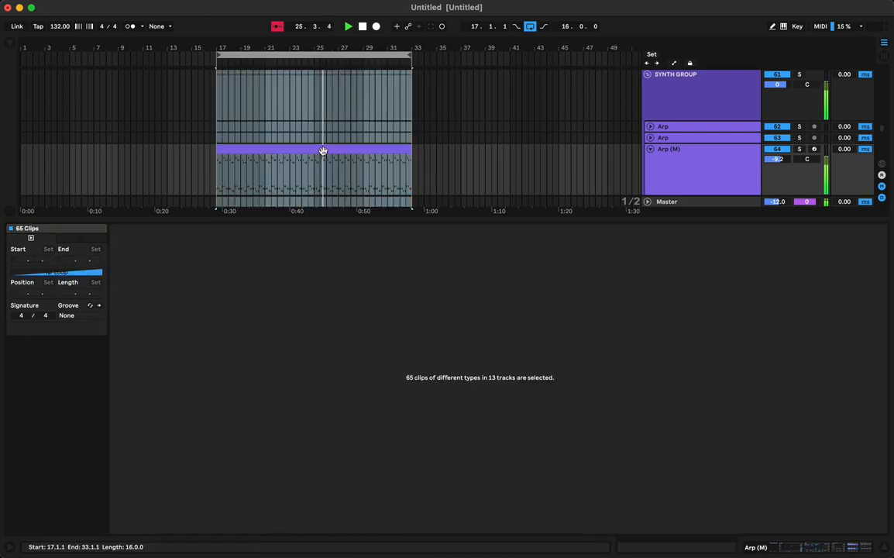
key(shift+Tab)
click(391, 147)
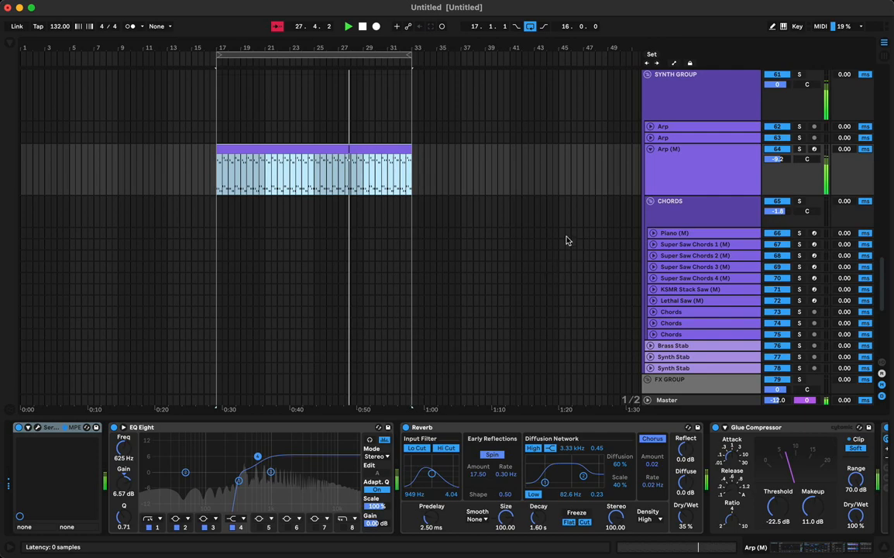
Open Serum's preset browser on the Arp (M) track and filter the presets by the Synth category.
key(super+alt+p)
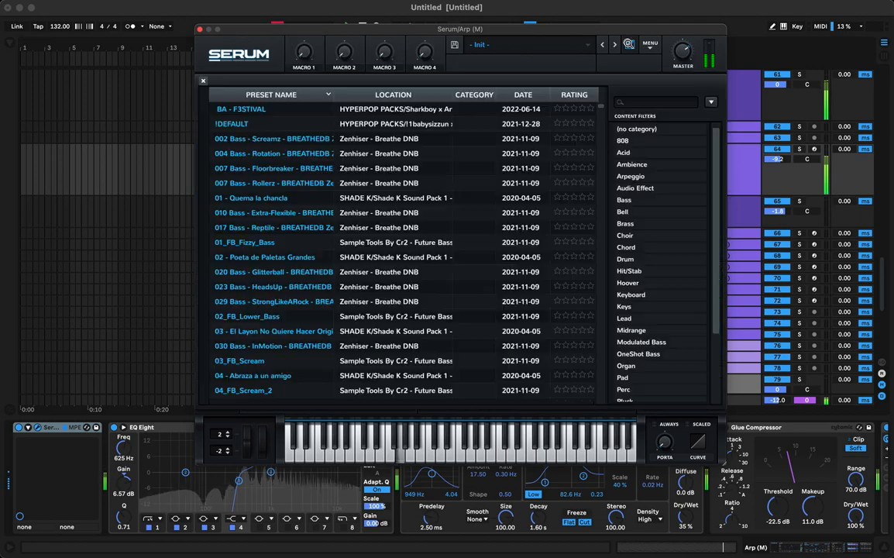
click(629, 44)
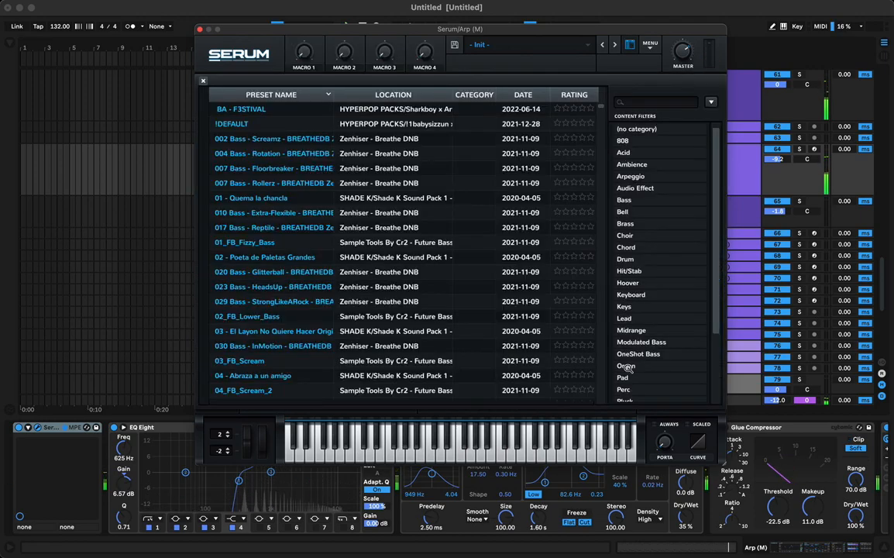
scroll(633, 364, down, 1)
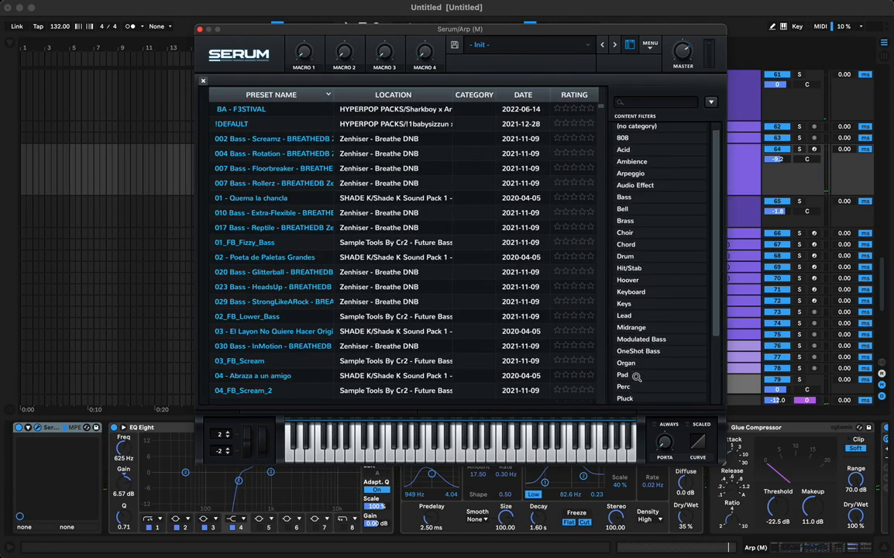
scroll(640, 357, down, 2)
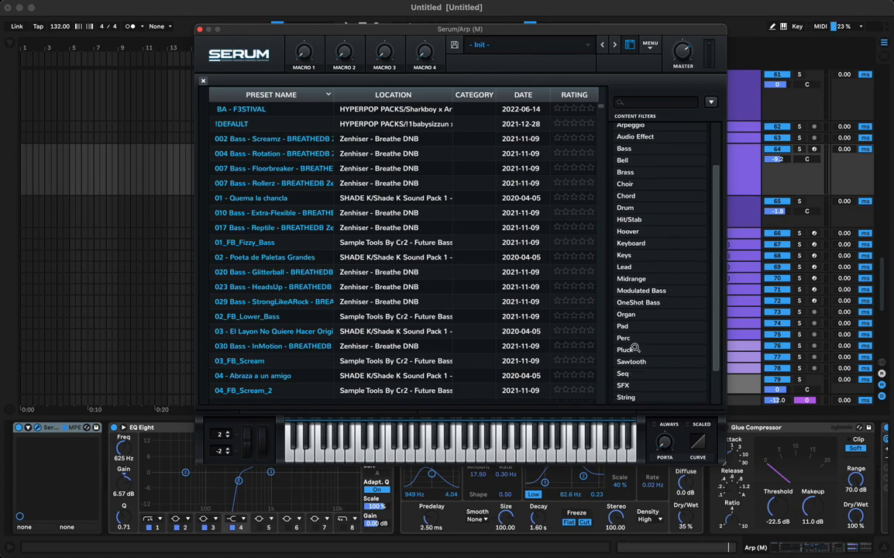
scroll(636, 368, down, 1)
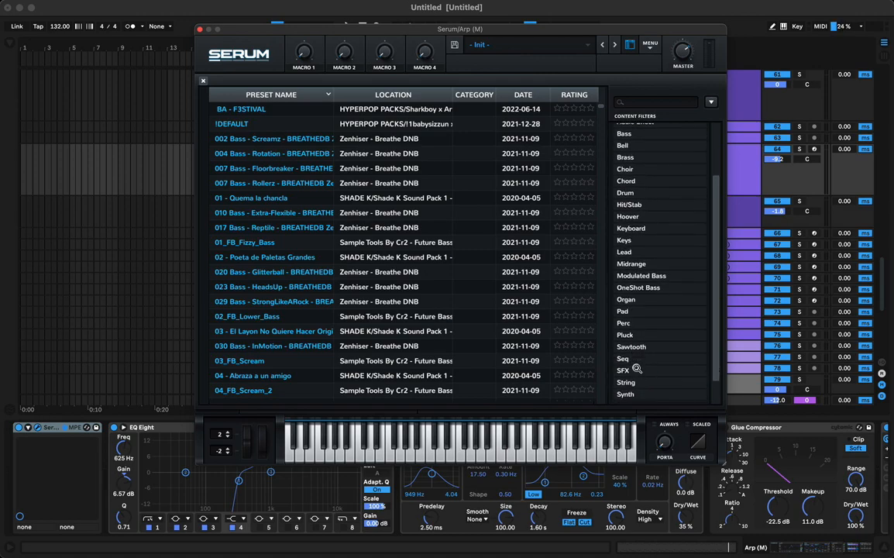
click(628, 394)
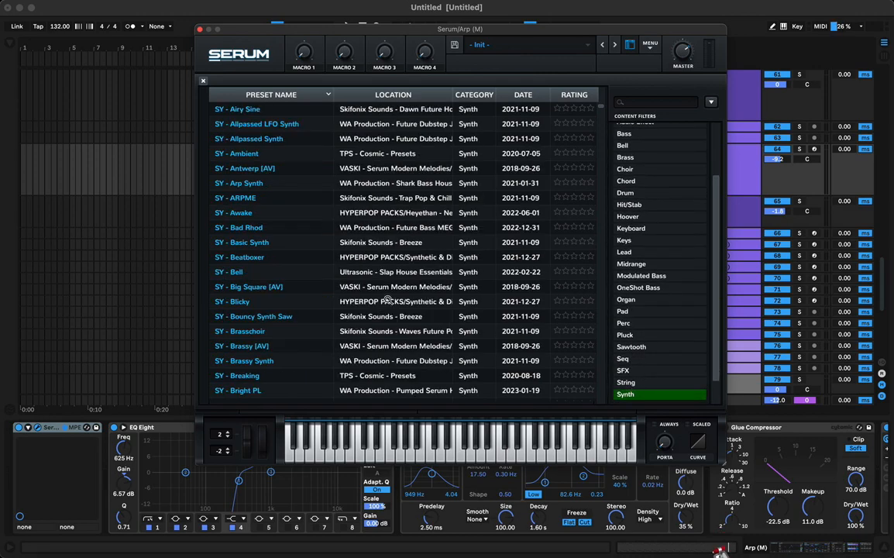
Audition the Synth presets from SY - Bell onward over the playing arpeggio and load SY - buck tooth.
click(391, 271)
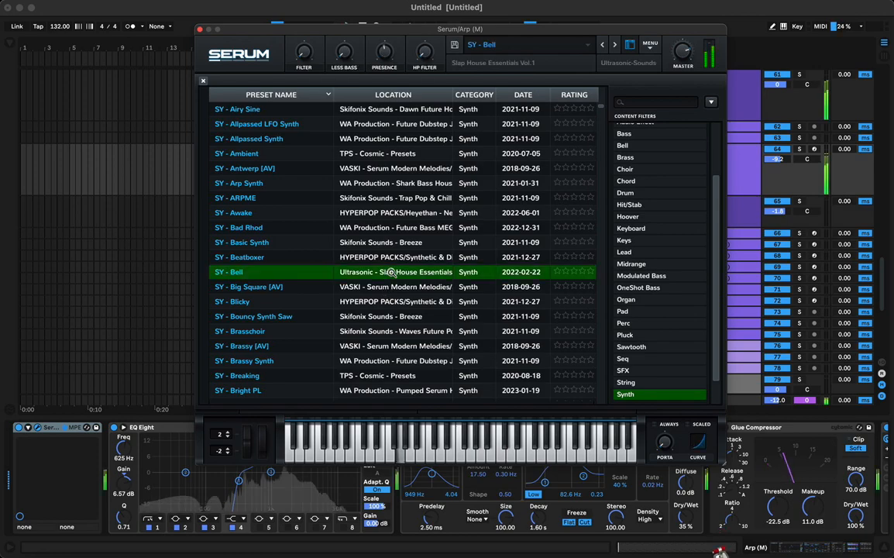
click(396, 301)
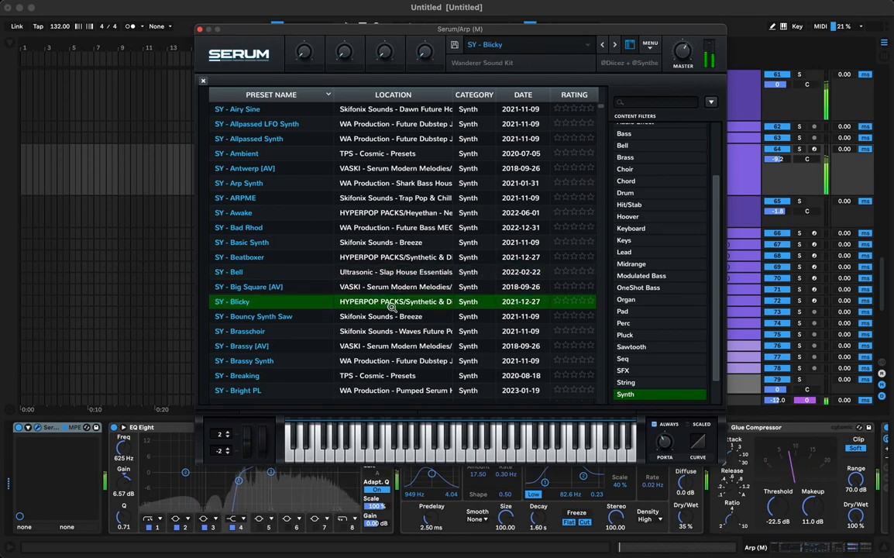
click(387, 318)
click(396, 332)
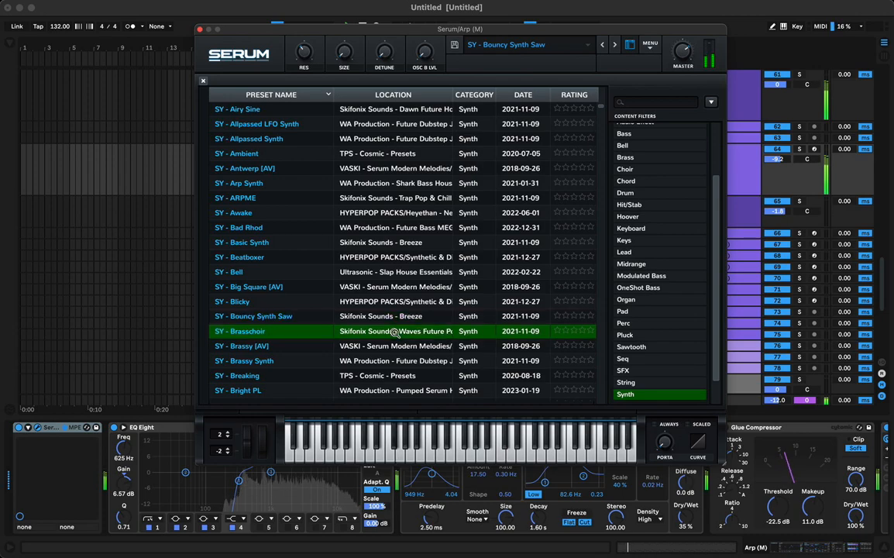
key(Down)
key(Down)
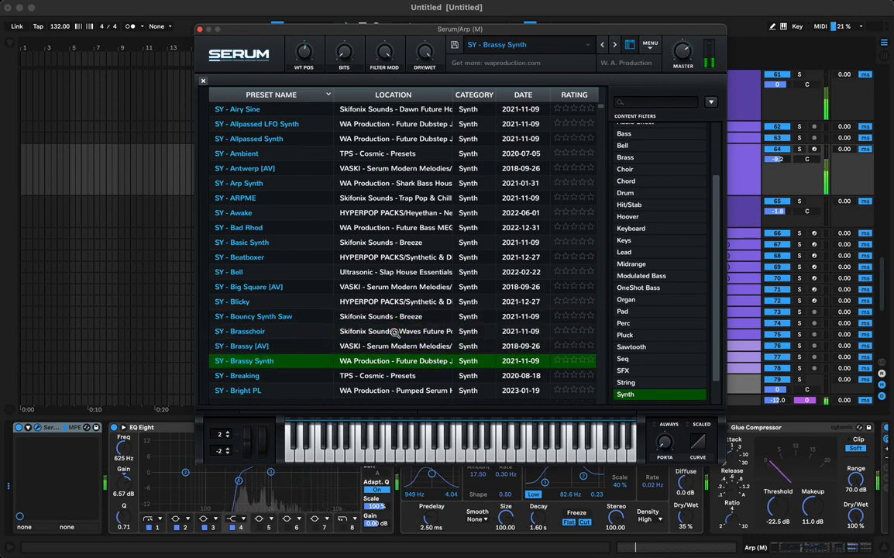
key(Down)
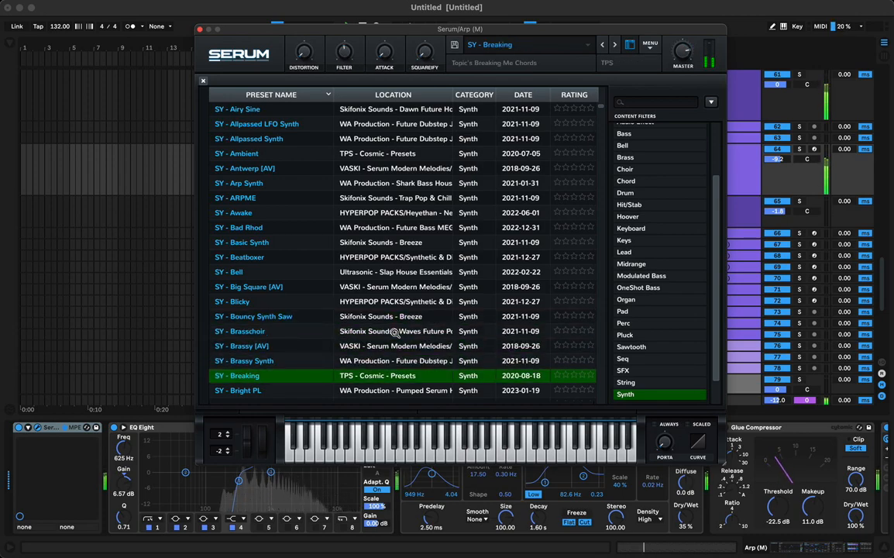
key(Down)
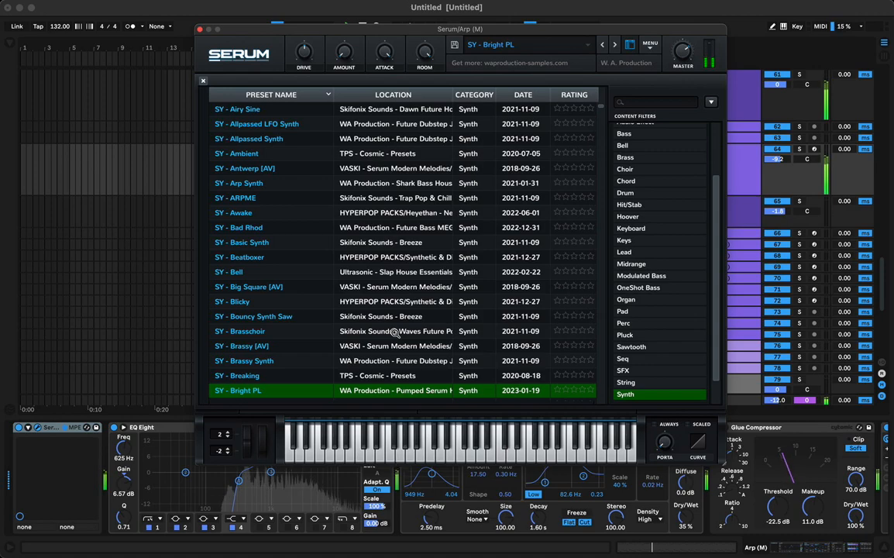
key(Down)
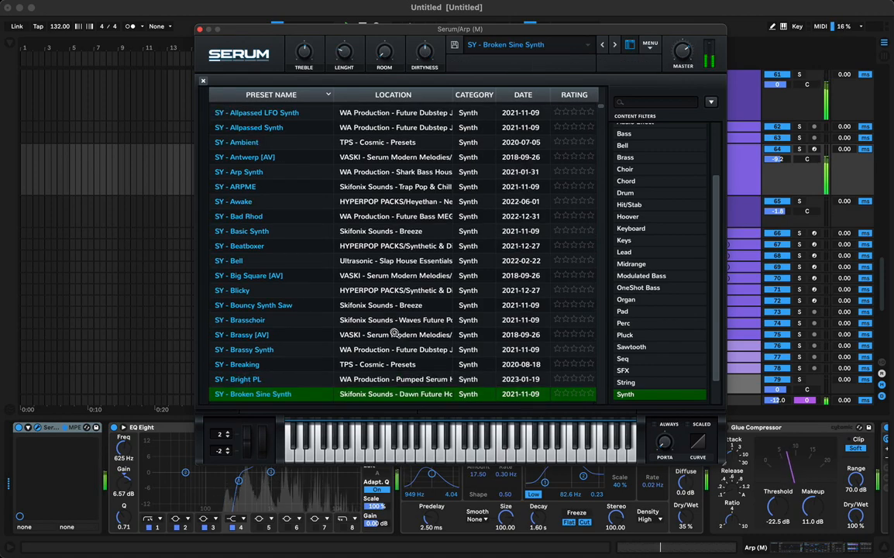
key(Down)
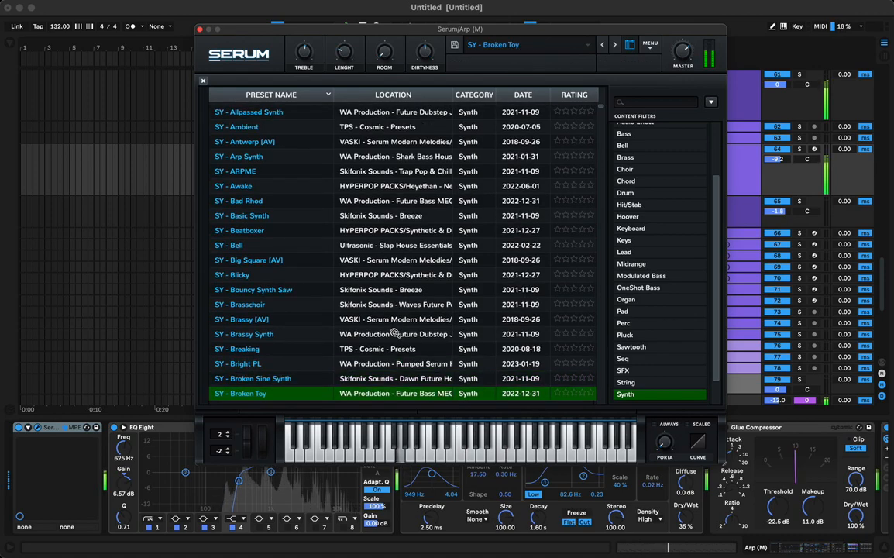
key(Down)
key(Down)
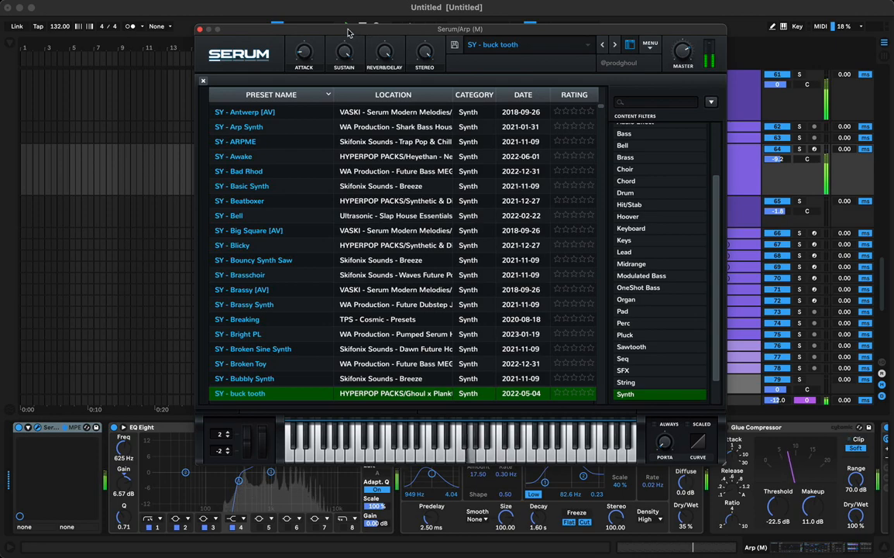
Adjust the preset's Reverb/Delay, Stereo and Sustain macros and close the Serum window.
drag(386, 51, 425, 399)
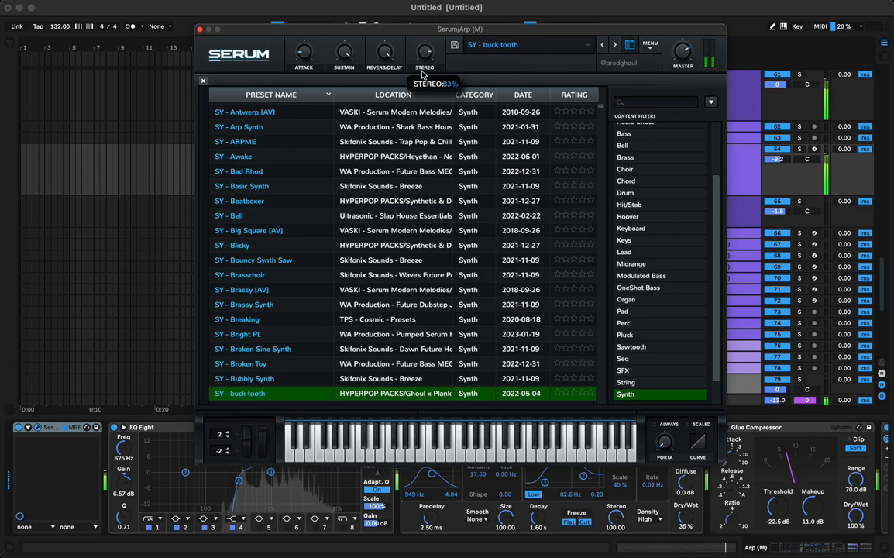
drag(347, 55, 348, 227)
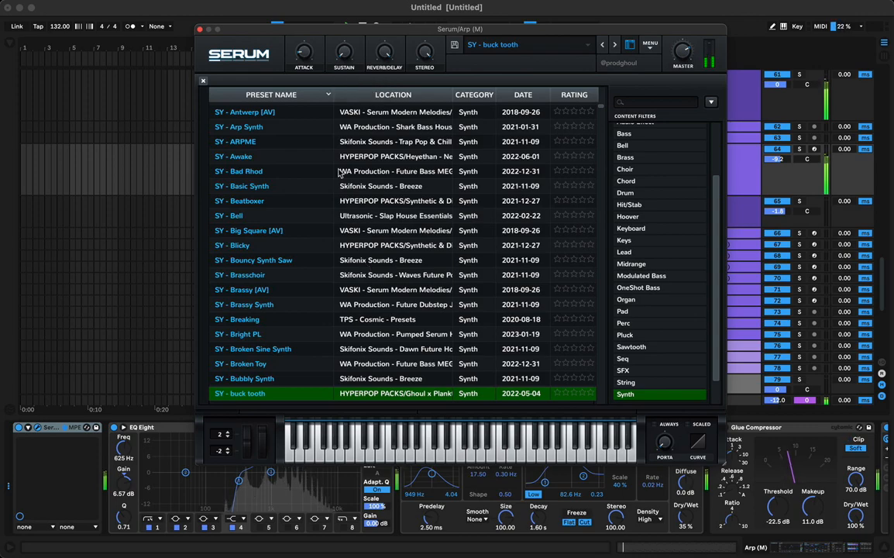
click(200, 31)
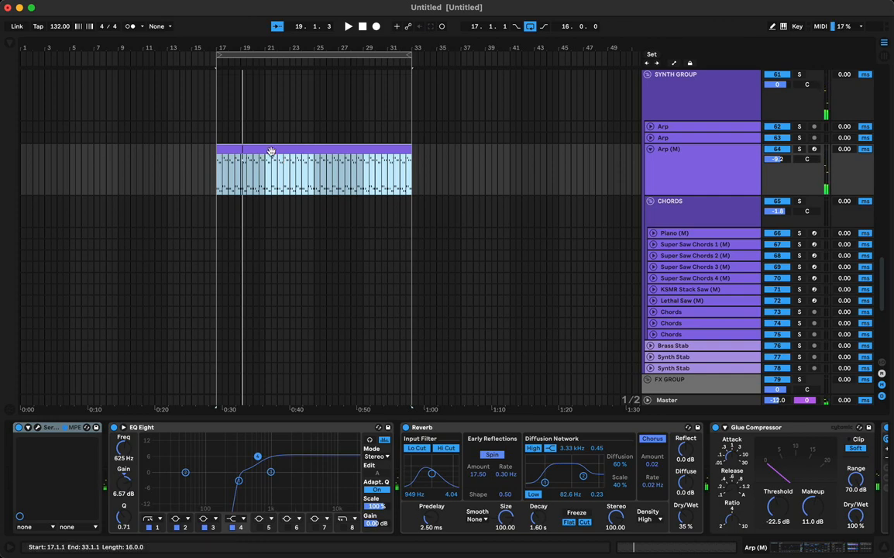
Split the 16-bar arpeggio clip at bar 25 and transpose all notes of the second half up one octave.
scroll(310, 169, down, 1)
key(space)
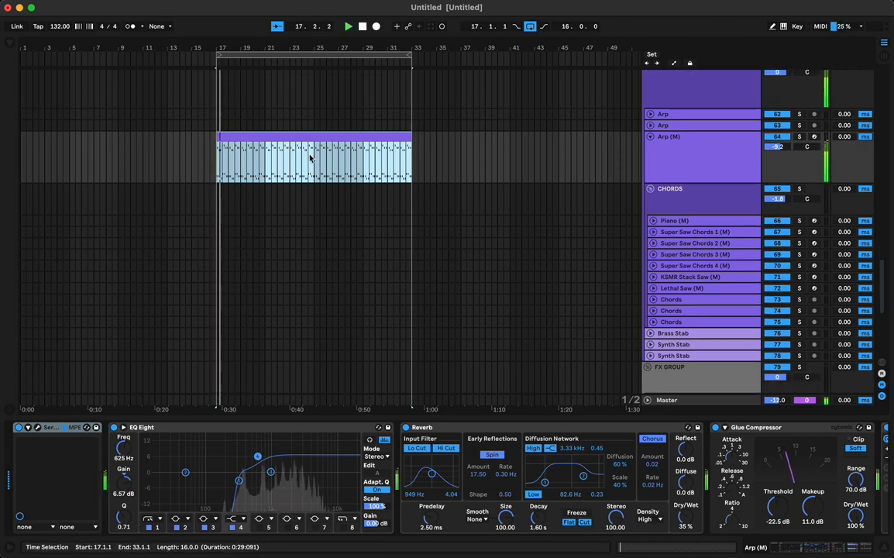
click(313, 160)
double_click(338, 140)
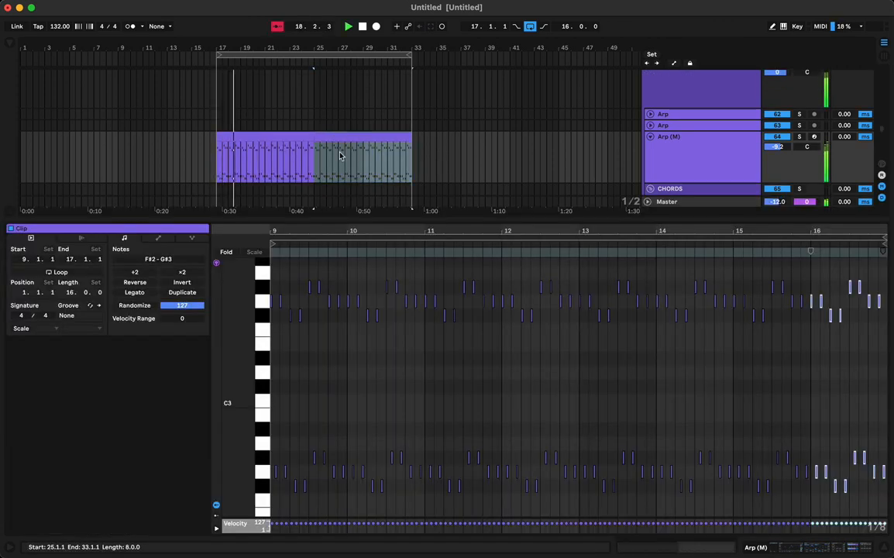
key(super+a)
key(shift+Up)
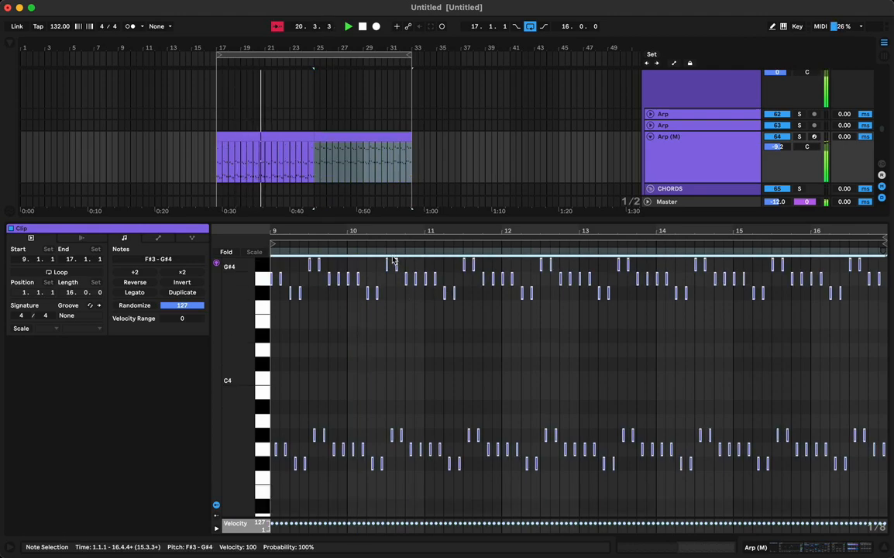
Merge the two arpeggio clips on Arp (M) into one 16-bar clip, duplicate the track, and play the arrangement.
double_click(393, 220)
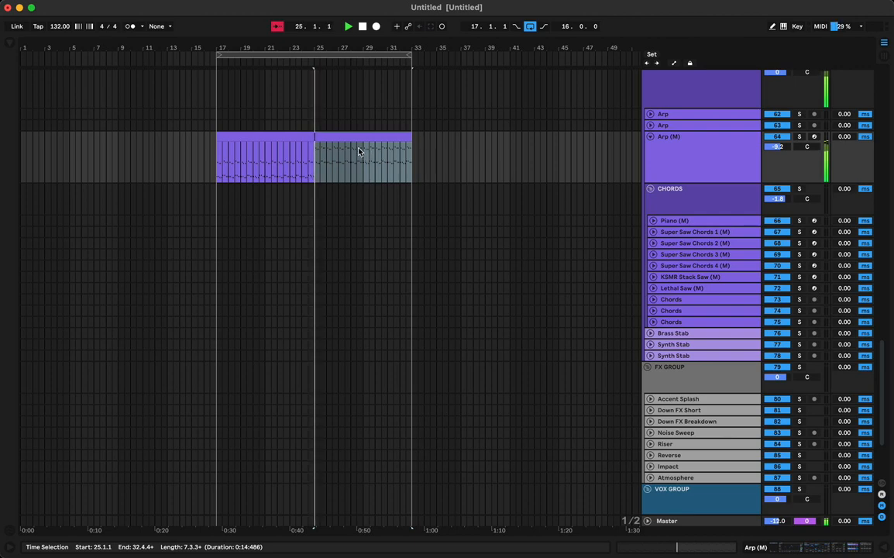
click(300, 140)
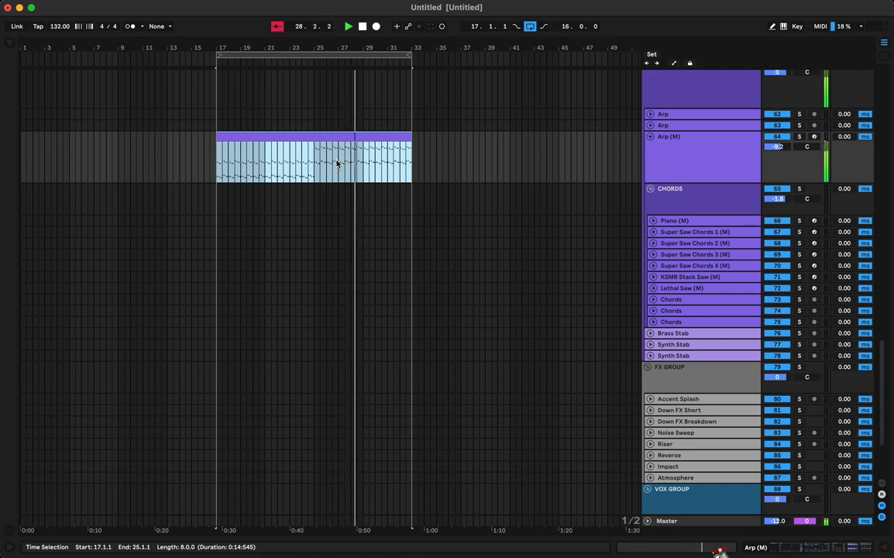
click(662, 147)
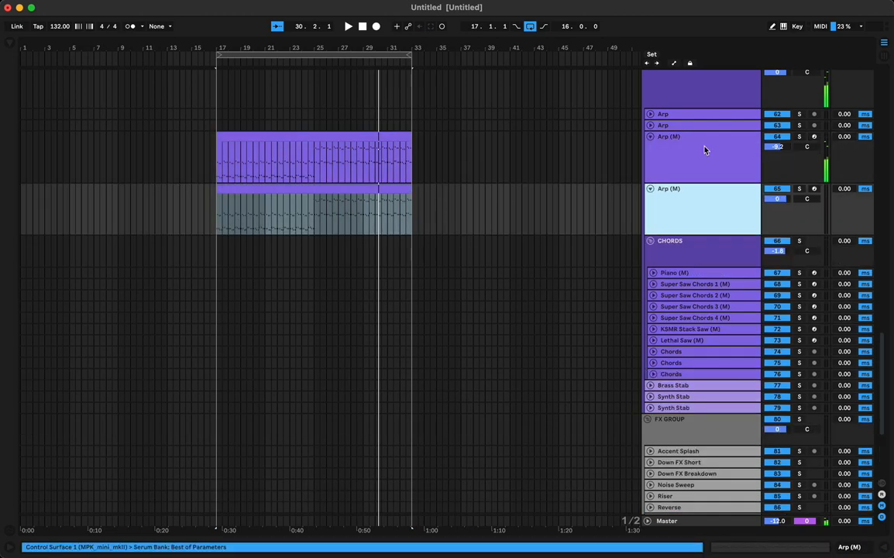
key(space)
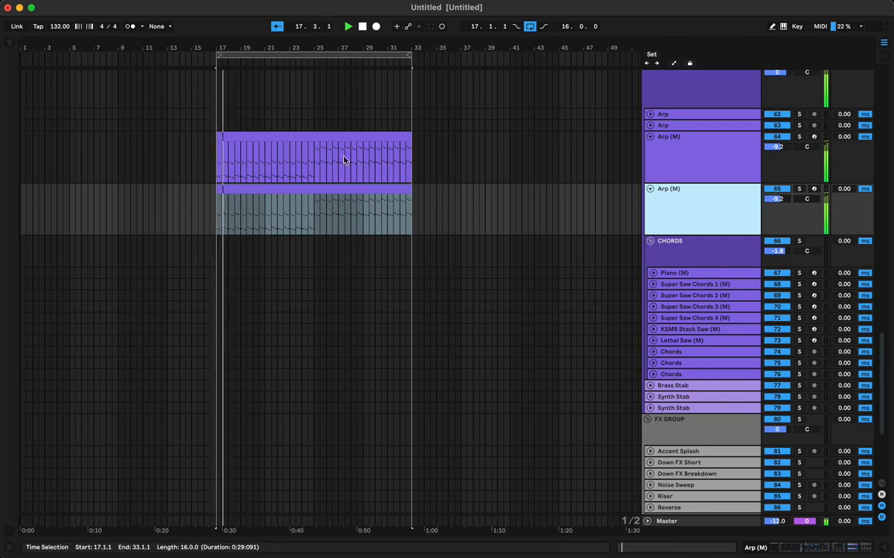
Open Serum's preset browser on the duplicated Arp (M) track and filter the presets by the Synth category.
click(257, 189)
key(shift+Tab)
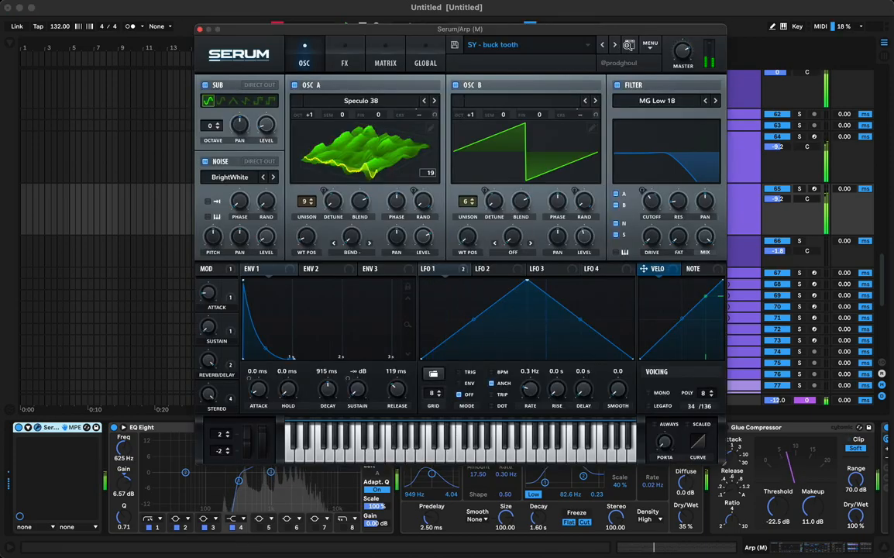
click(565, 43)
scroll(631, 330, down, 1)
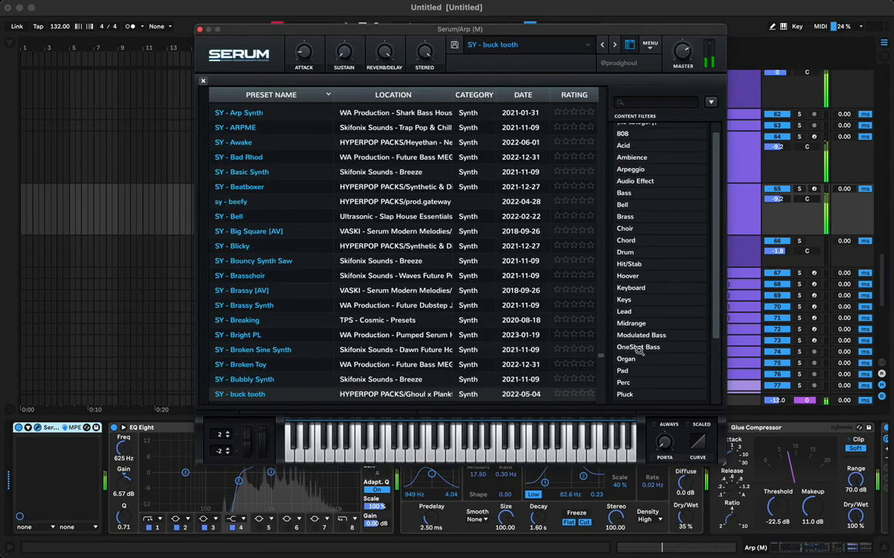
scroll(642, 333, down, 3)
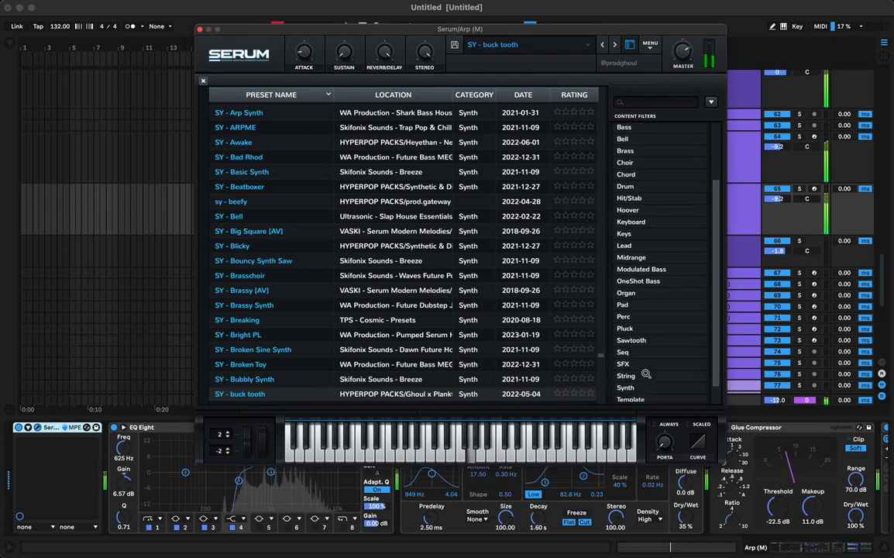
click(631, 387)
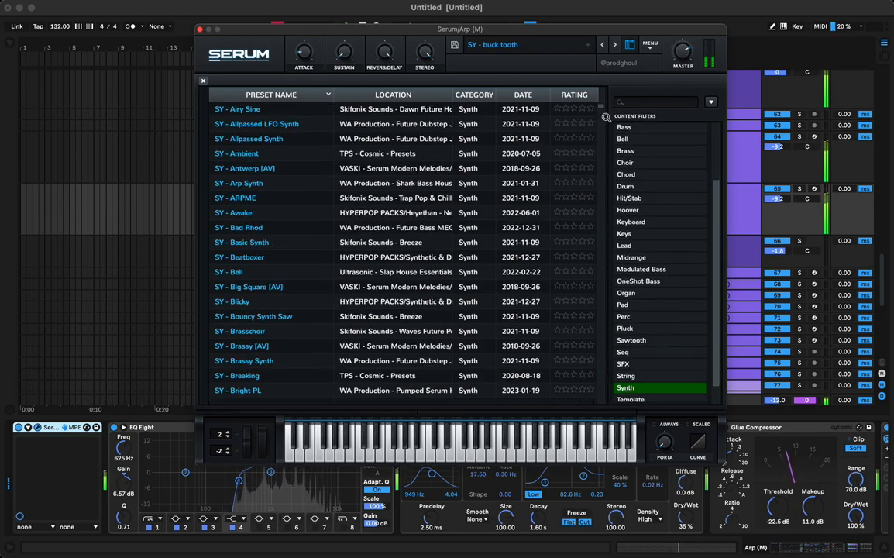
Audition the Synth presets from SY Jackin to SY Joy on the duplicated track during playback.
drag(603, 106, 599, 204)
click(379, 237)
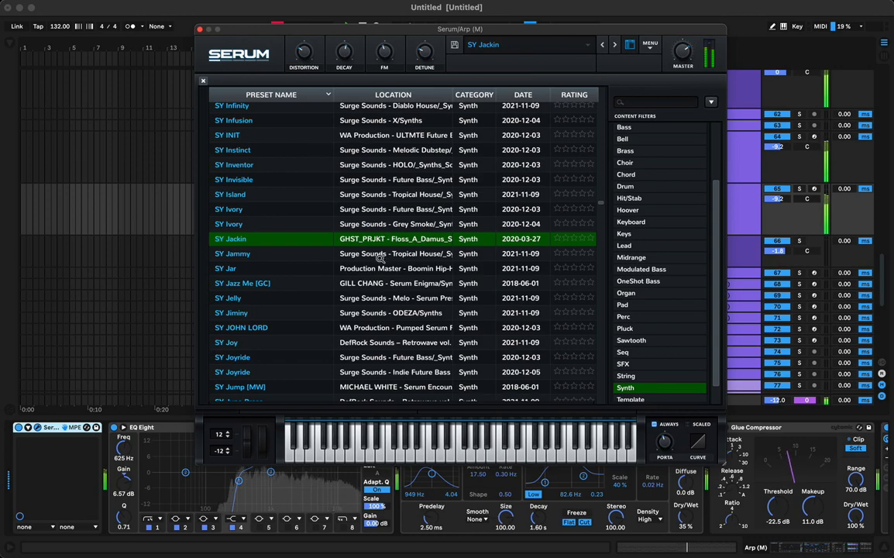
click(382, 254)
click(389, 268)
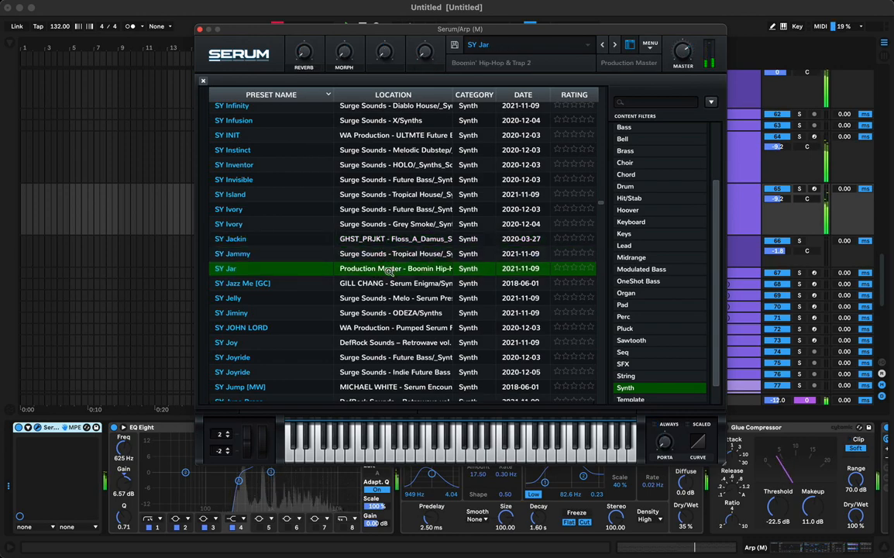
click(389, 279)
click(393, 293)
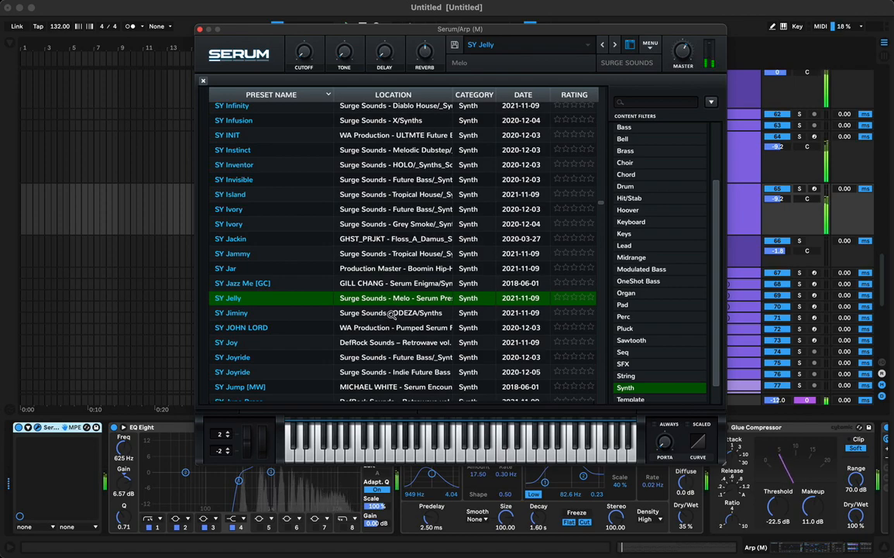
click(391, 313)
click(395, 327)
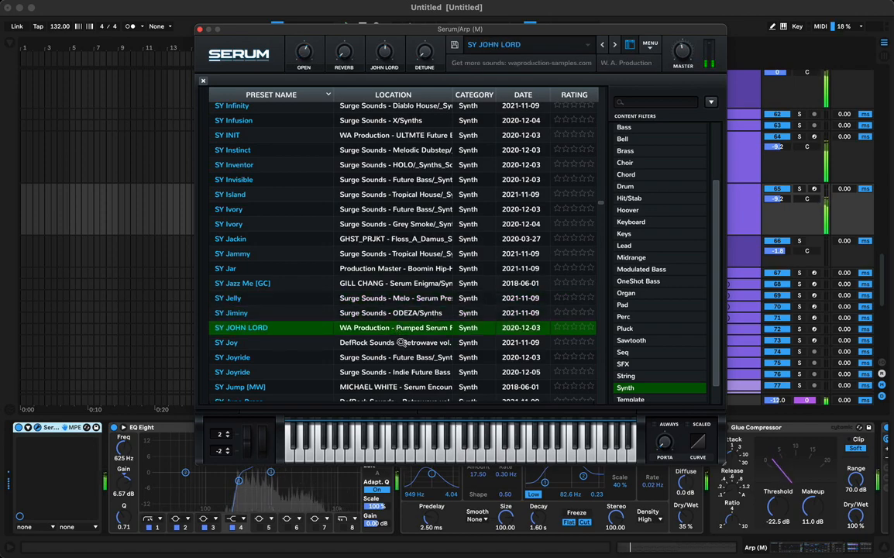
click(400, 342)
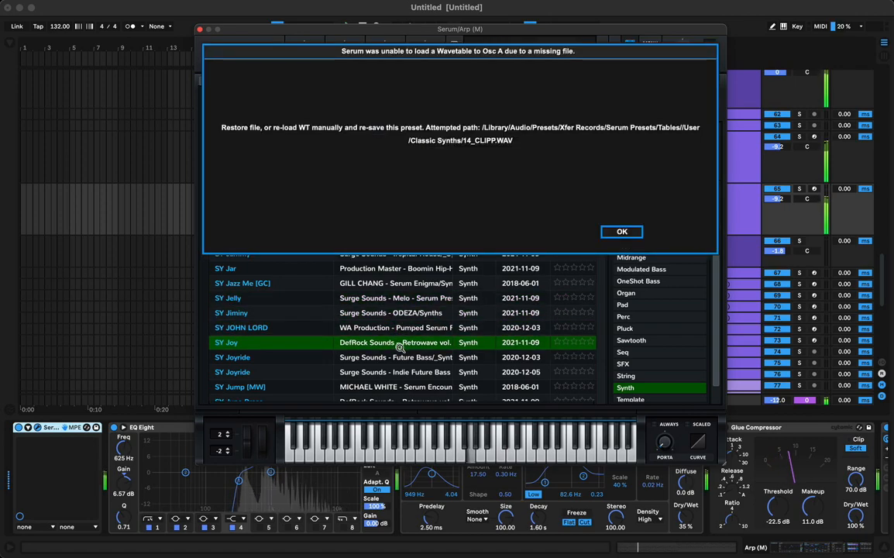
Audition the presets from SY Joyride to SY Kayak and dismiss the missing-wavetable notice.
key(Down)
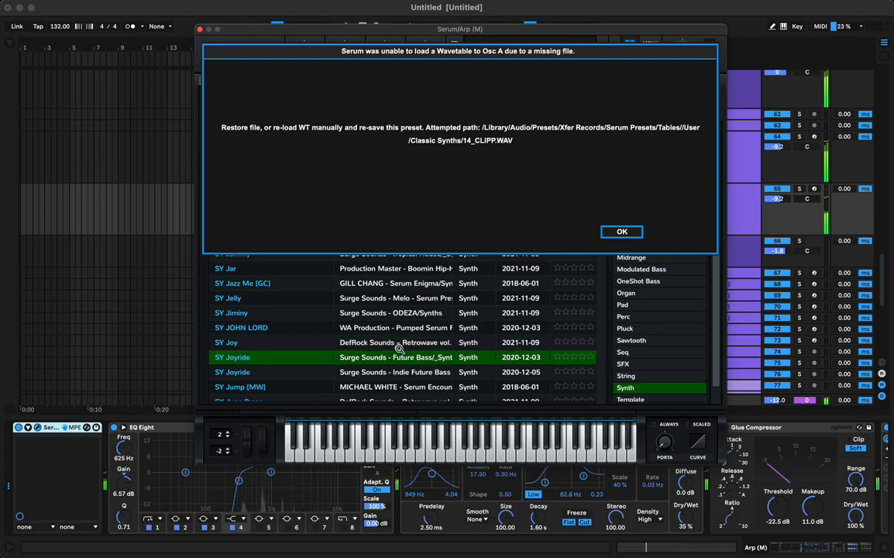
key(Down)
key(Down)
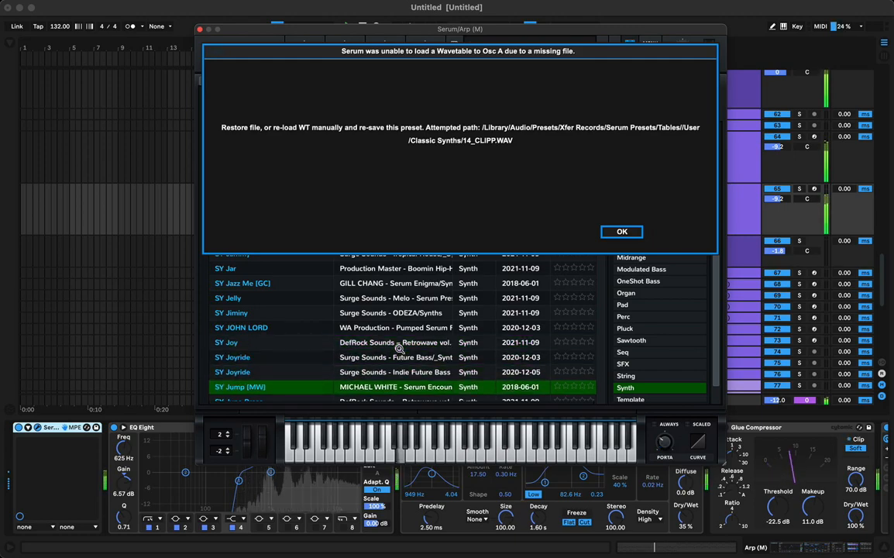
key(Down)
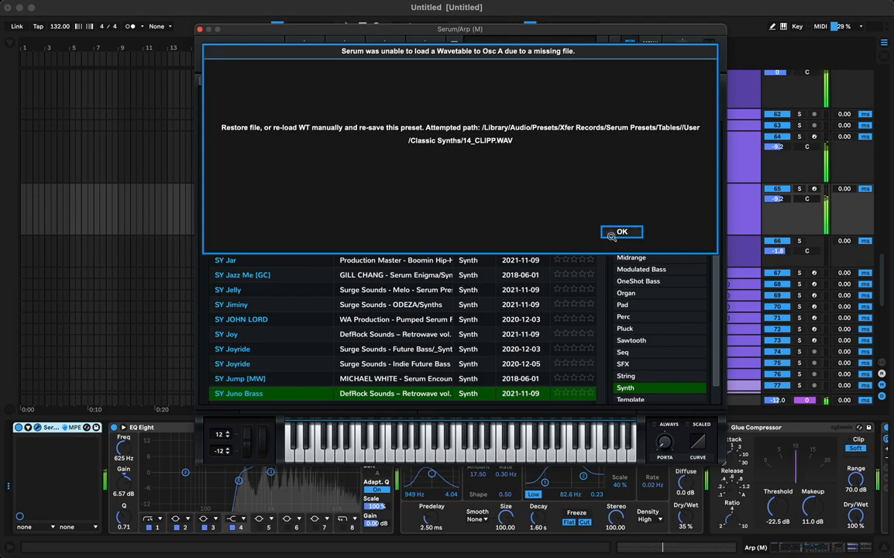
click(609, 237)
click(412, 375)
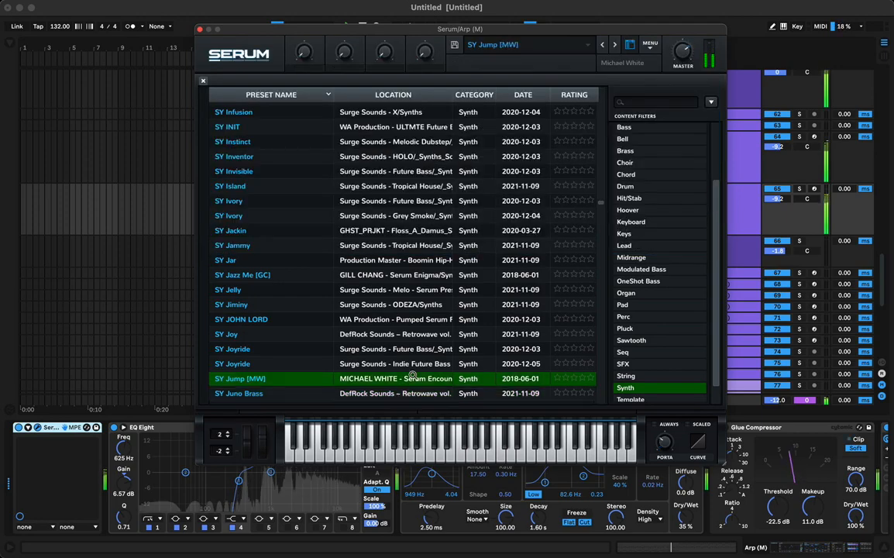
scroll(413, 382, down, 1)
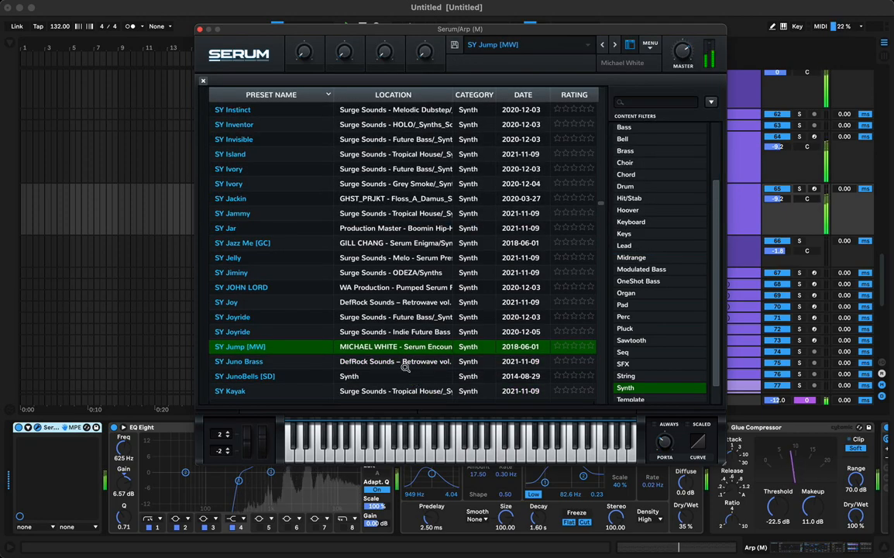
click(387, 376)
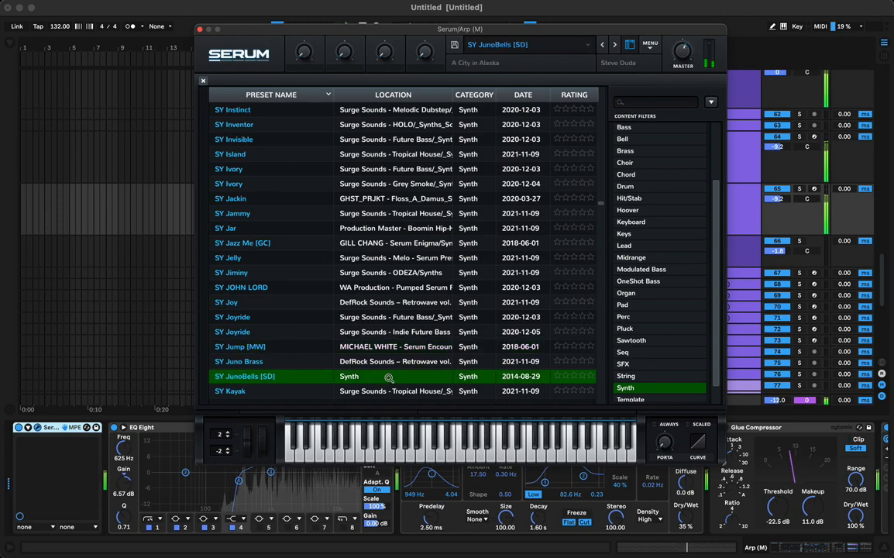
click(379, 391)
Audition presets between SY Lemonade and SY Limitless, including SY Levitate, SY Lift, SY Light and SY Like Totally 80s.
scroll(387, 390, down, 10)
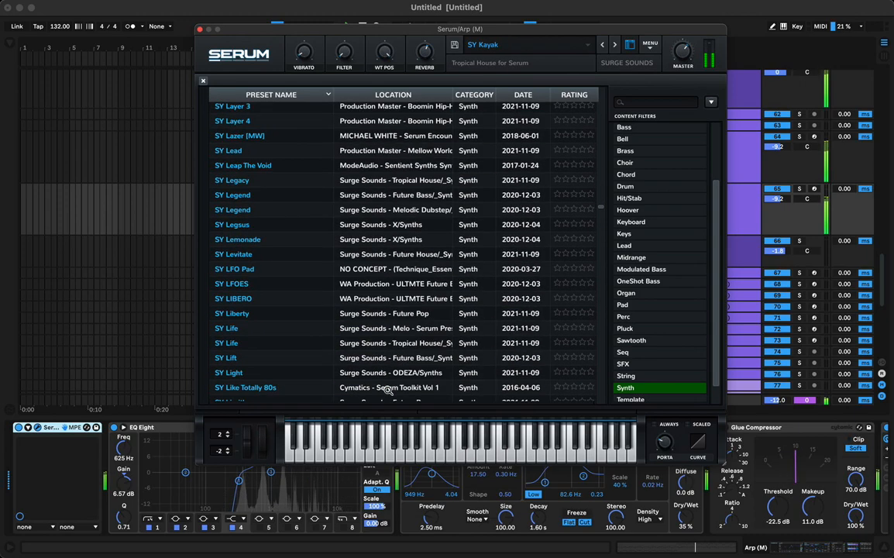
click(390, 246)
click(392, 200)
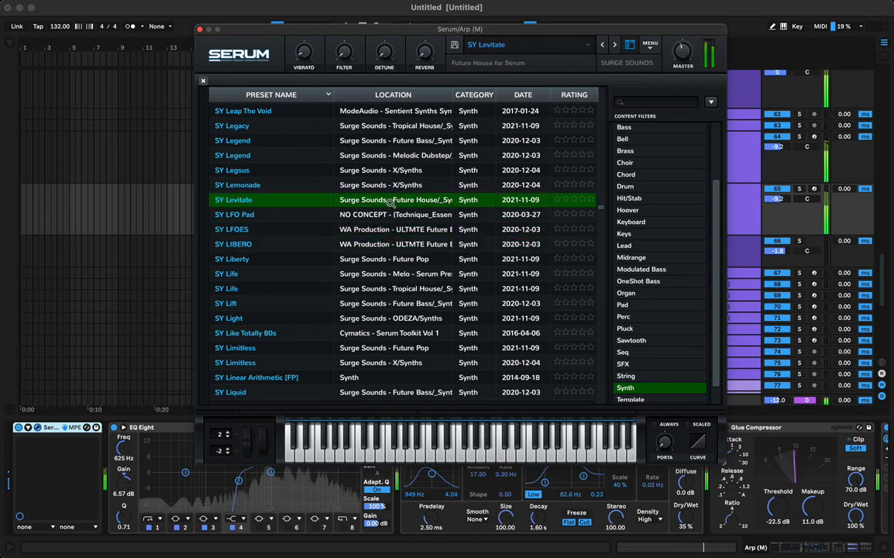
click(393, 184)
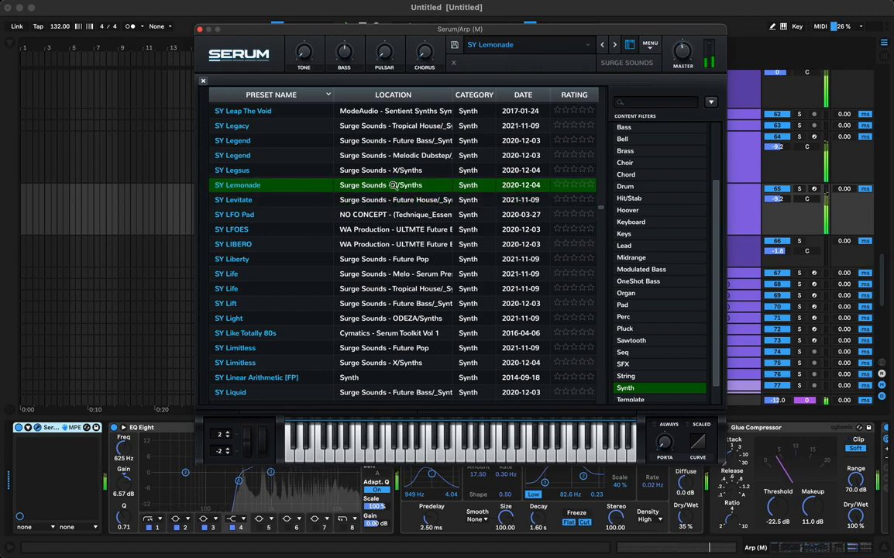
click(372, 304)
click(375, 318)
click(382, 333)
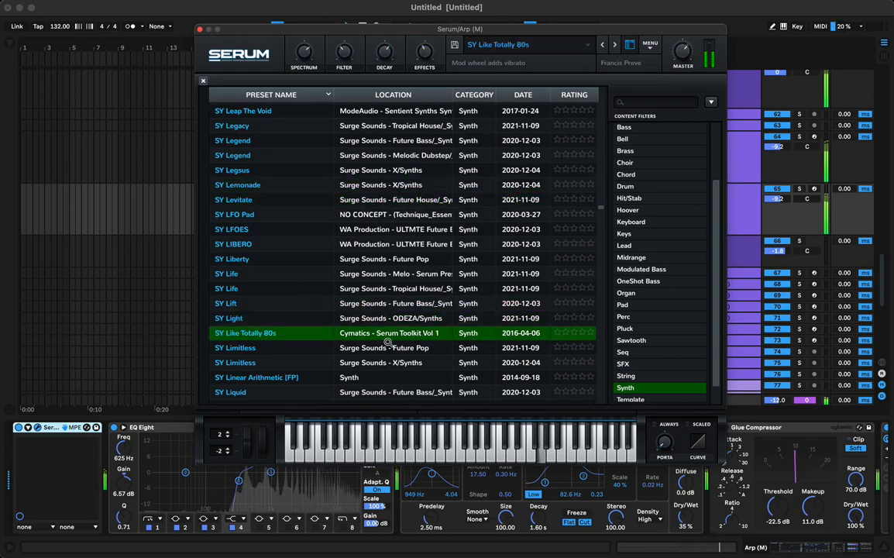
click(388, 350)
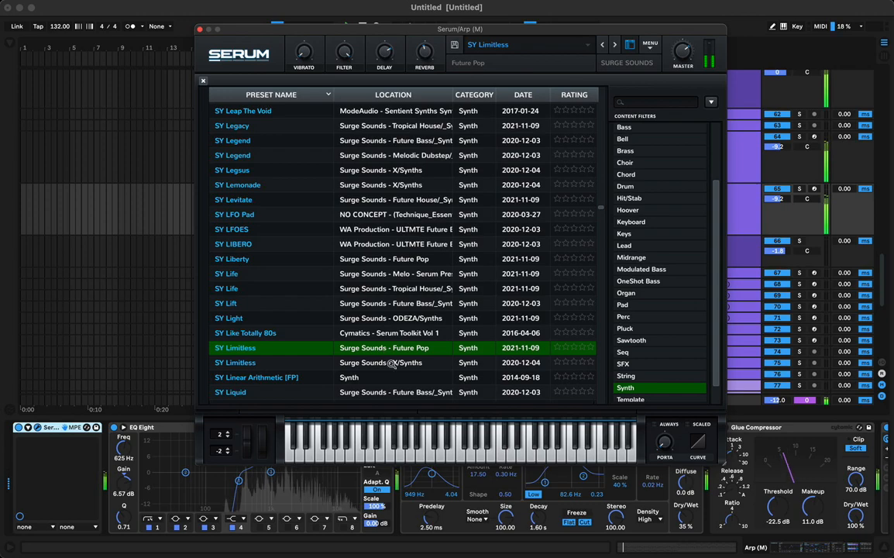
click(392, 363)
Audition the presets from SY Loading Screen to SY Lord [MW].
scroll(386, 341, down, 5)
click(382, 333)
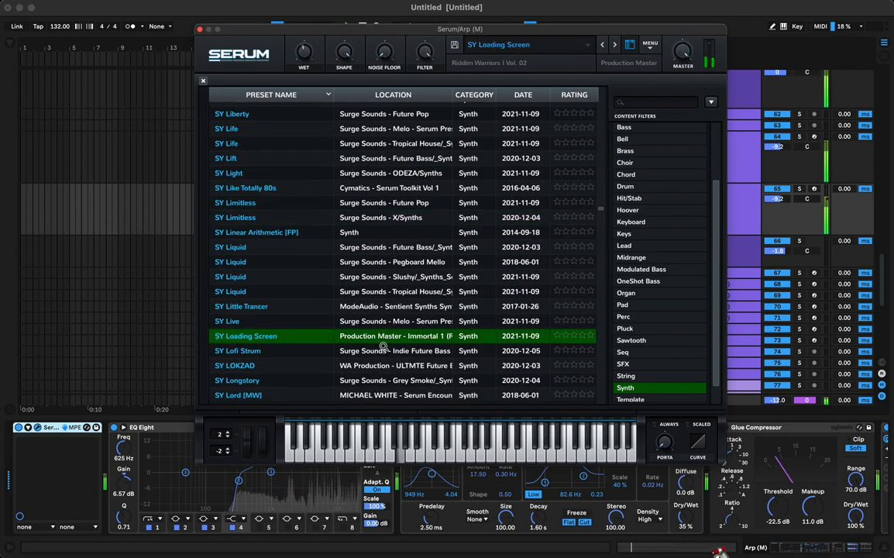
click(383, 350)
click(384, 364)
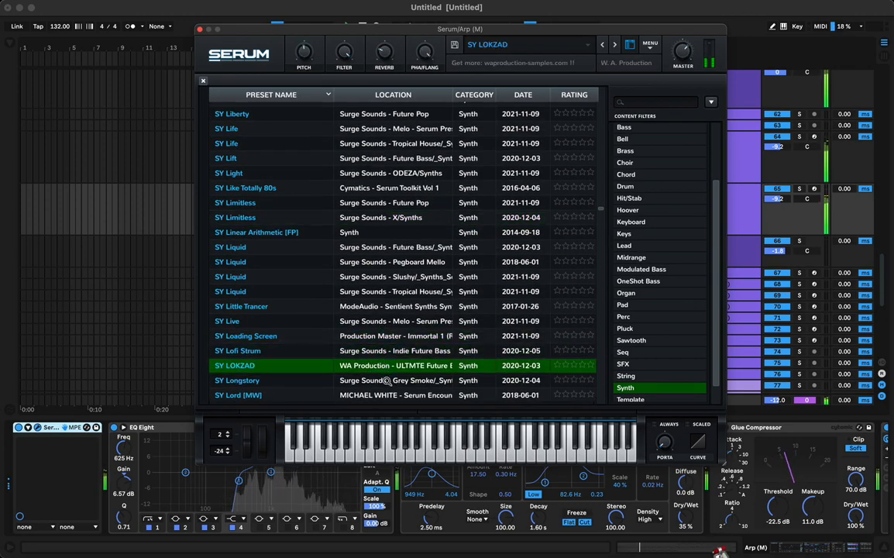
click(385, 380)
scroll(386, 380, down, 3)
click(398, 311)
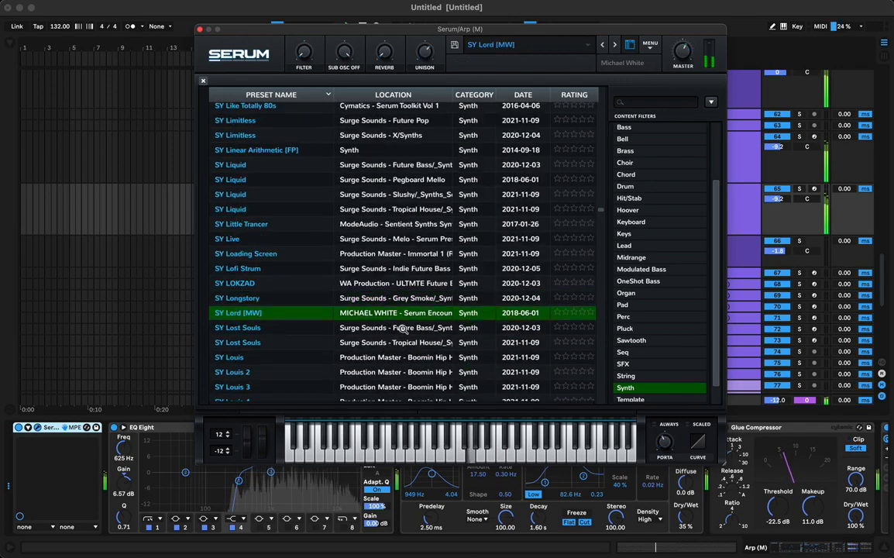
Move the duplicated track's arpeggio clip to start at bar 9 and trim its end to bar 17.
drag(364, 37, 702, 199)
drag(268, 185, 190, 200)
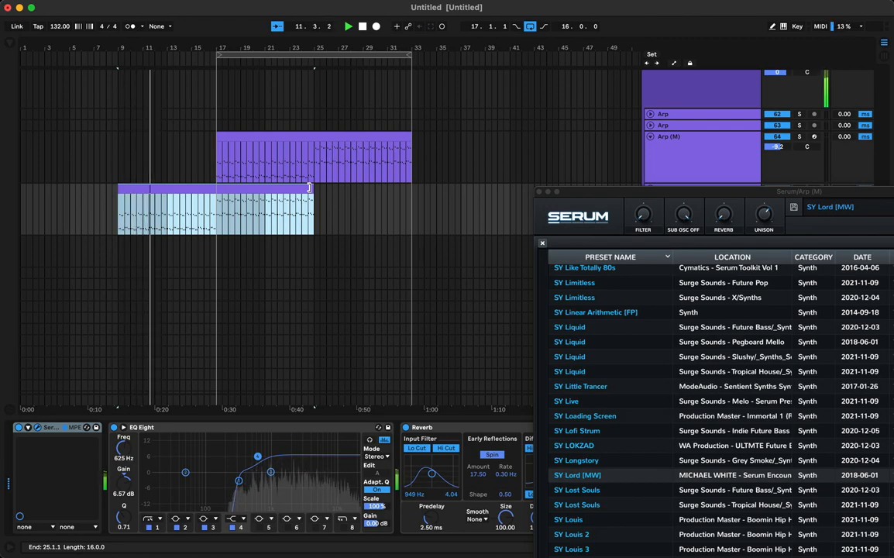
drag(309, 187, 217, 187)
drag(695, 189, 531, 35)
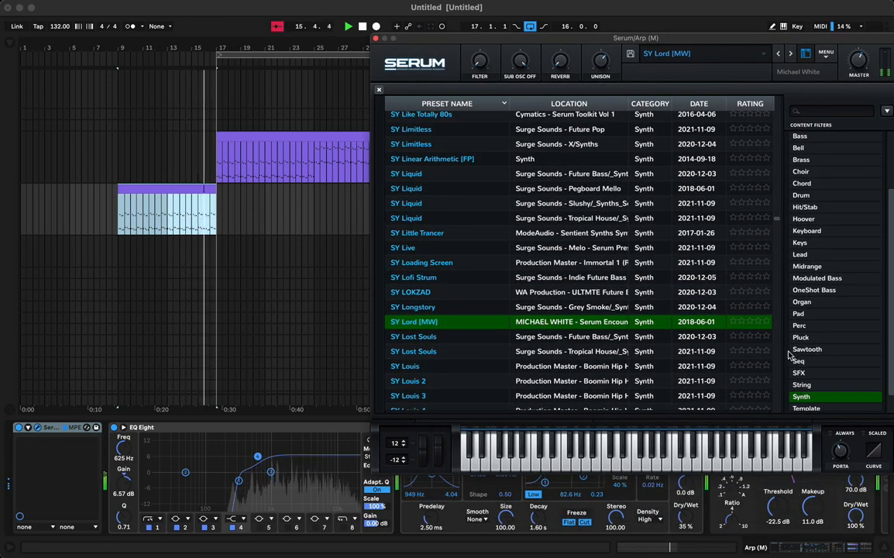
Audition Synth presets from SY Lost Souls to SY LOWER HARMONIES over the shortened arpeggio clip.
scroll(816, 331, down, 1)
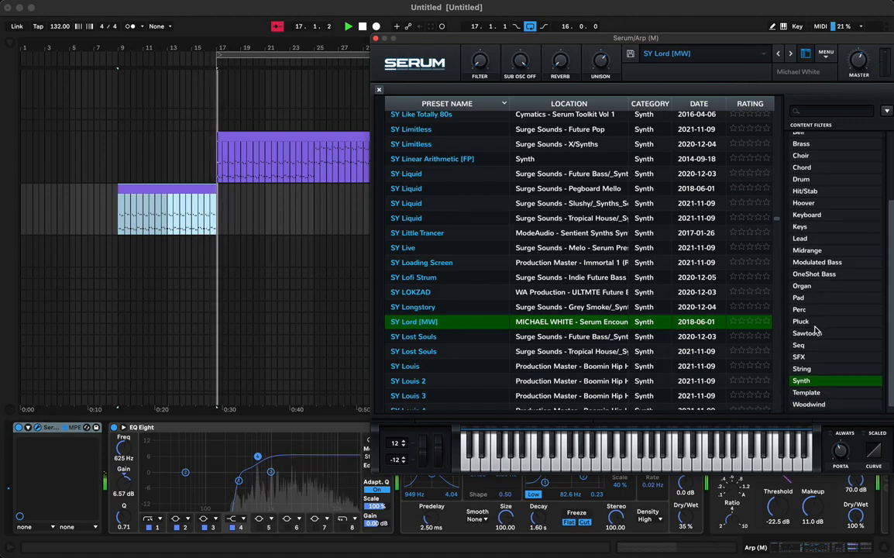
click(541, 339)
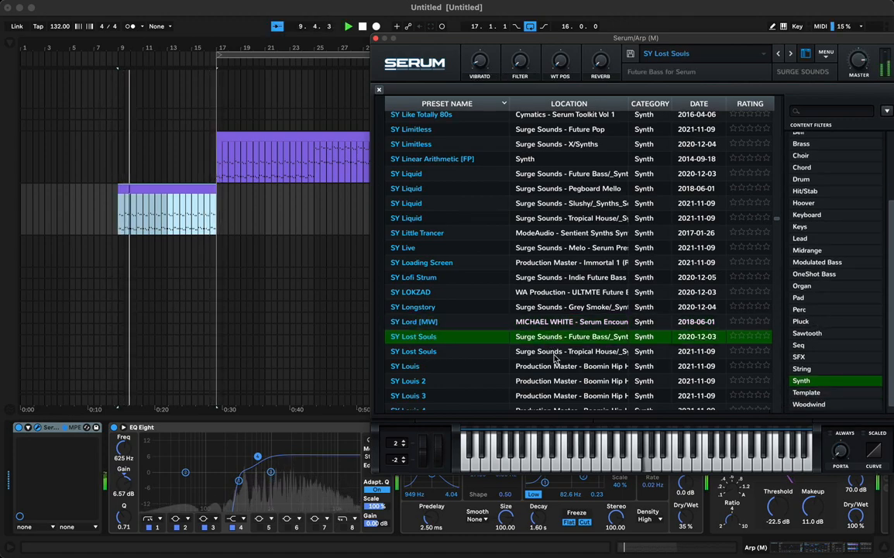
click(556, 355)
scroll(556, 360, down, 2)
click(554, 349)
scroll(555, 350, down, 1)
click(554, 350)
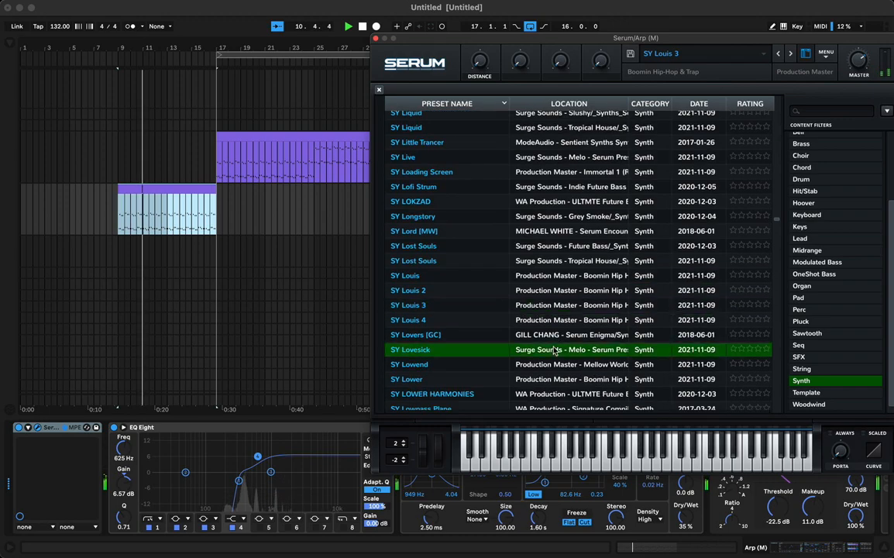
scroll(555, 350, down, 1)
click(555, 350)
Audition Synth presets from SY Mad to SY Meaning, including SY Magnum and SY Majestic.
scroll(554, 350, down, 3)
scroll(554, 353, down, 1)
click(555, 292)
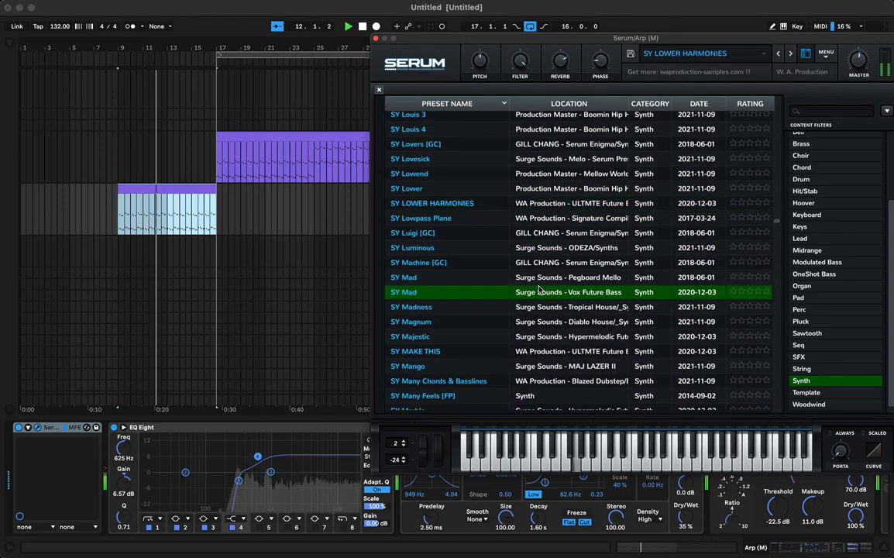
click(555, 322)
click(550, 337)
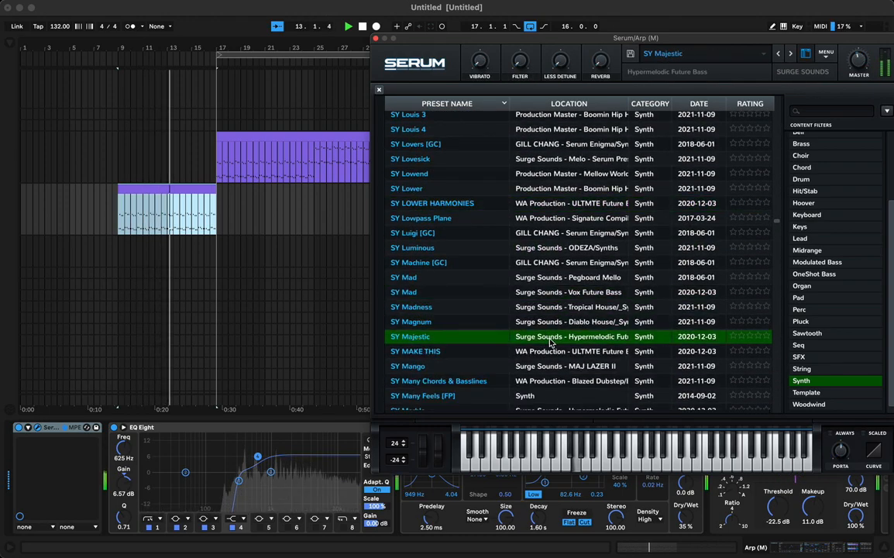
scroll(551, 339, down, 2)
click(554, 346)
scroll(555, 341, down, 3)
click(555, 334)
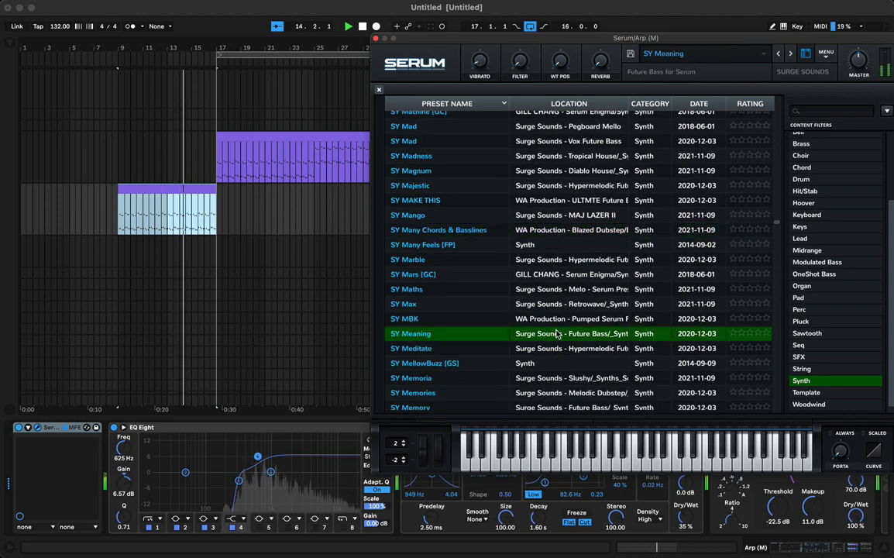
Audition Synth presets from SY Meditate to SY Message, including SY Memoria and SY Memories.
scroll(554, 333, down, 1)
click(555, 333)
scroll(558, 335, down, 2)
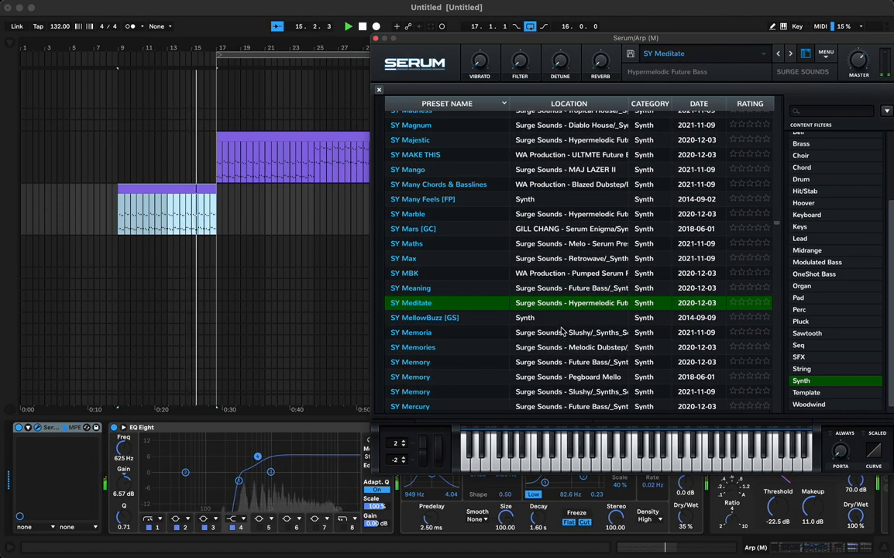
click(563, 331)
click(566, 349)
scroll(567, 348, down, 3)
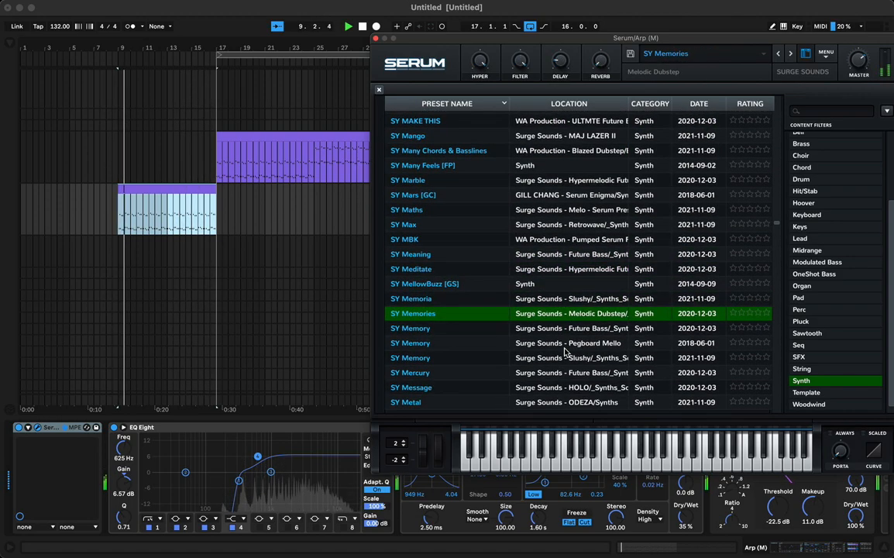
click(567, 346)
scroll(567, 349, down, 3)
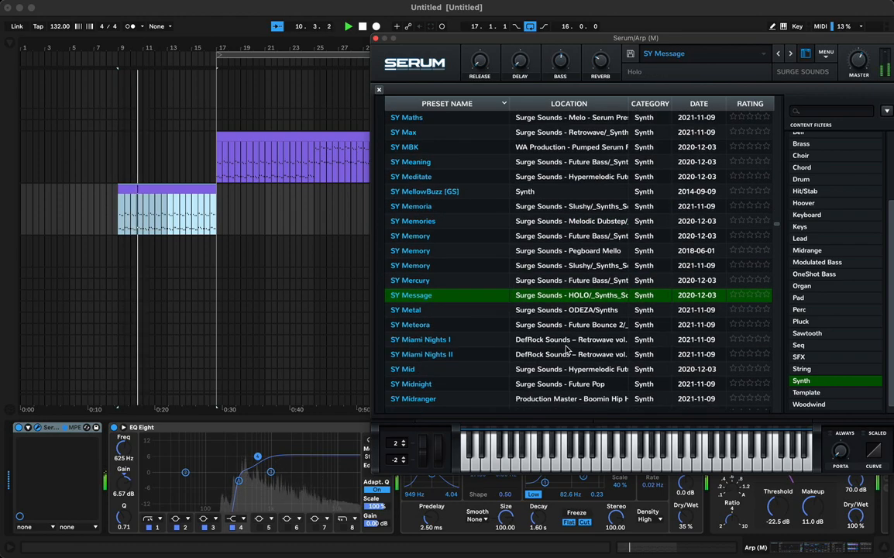
Audition Synth presets after SY Message up to SY Mint, including SY Midranger, SY Midranger 4 and SY Mile.
click(569, 344)
scroll(569, 344, down, 4)
click(569, 338)
scroll(569, 341, down, 3)
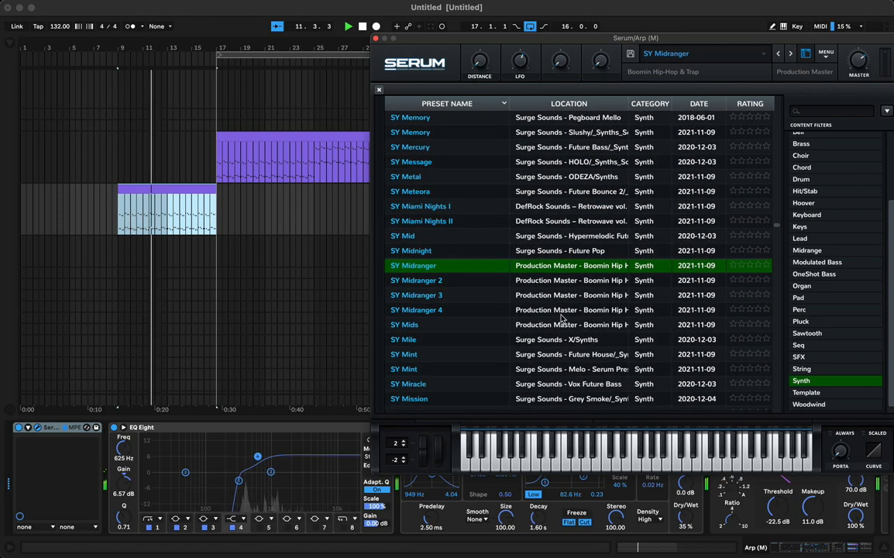
click(566, 309)
click(564, 341)
click(563, 354)
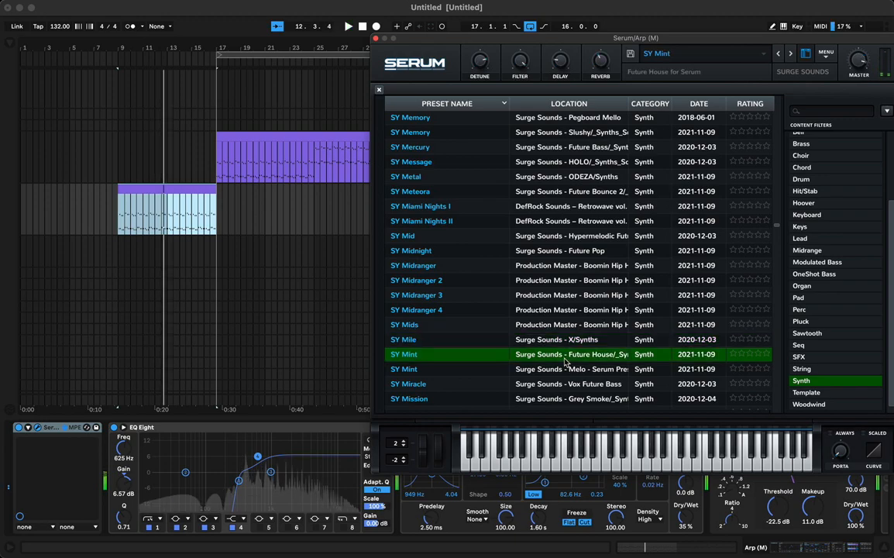
scroll(634, 335, down, 8)
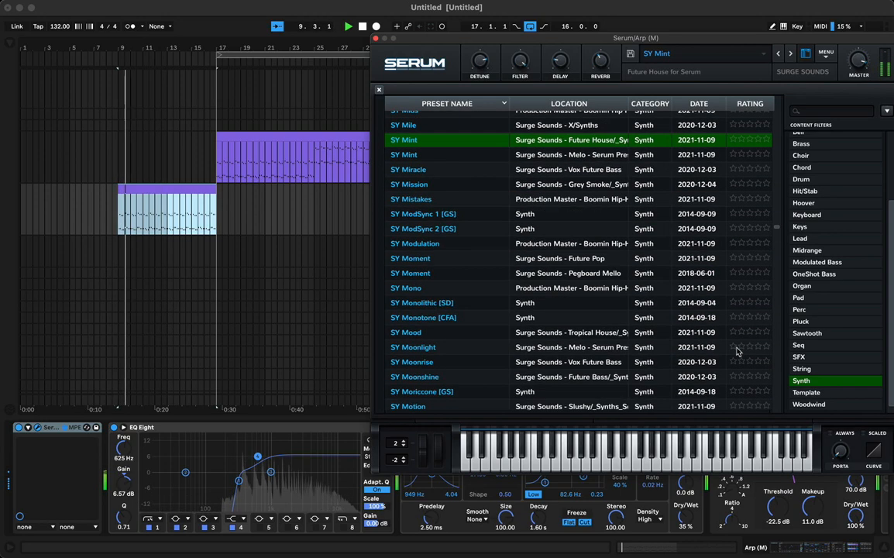
Filter the presets to the Pluck category and audition presets from PL - 2011 to PL - Absolute Legend.
click(801, 321)
click(550, 266)
click(547, 301)
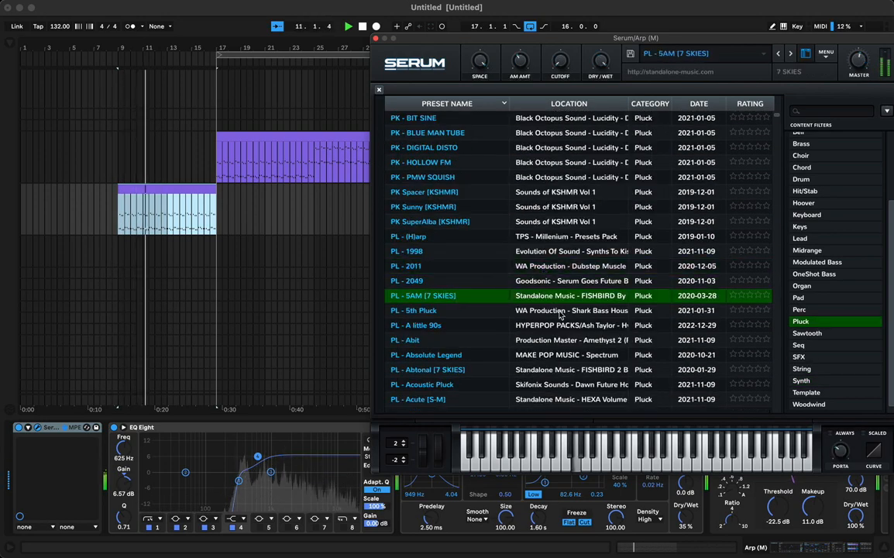
click(557, 311)
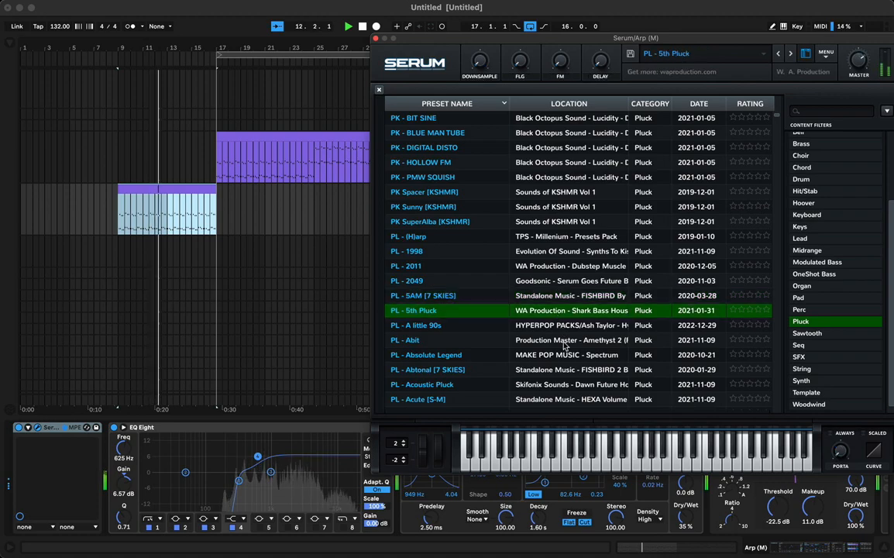
click(561, 339)
scroll(565, 344, down, 6)
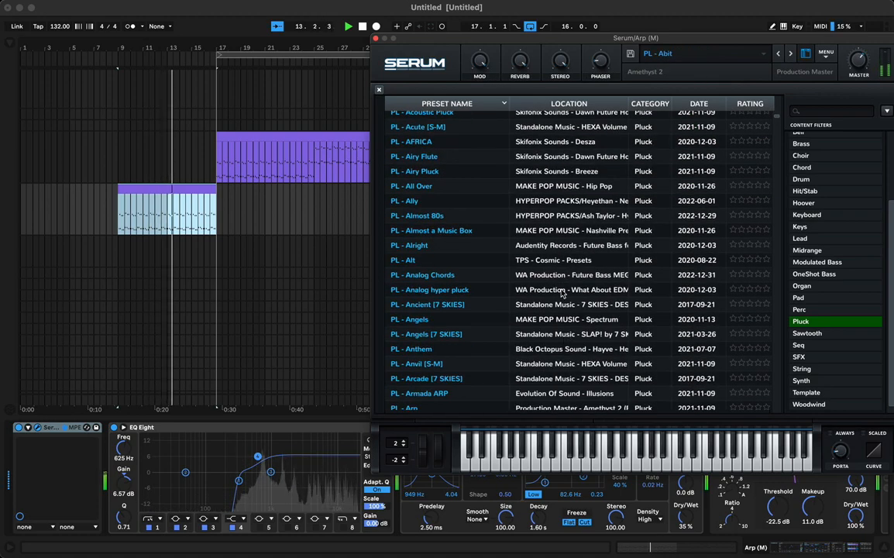
scroll(563, 293, up, 6)
click(548, 355)
Audition Pluck presets from PL - Analog Chords to PL - Arps Pluck, including PL - Arcade [7 SKIES] and PL - Armada ARP.
scroll(548, 356, down, 4)
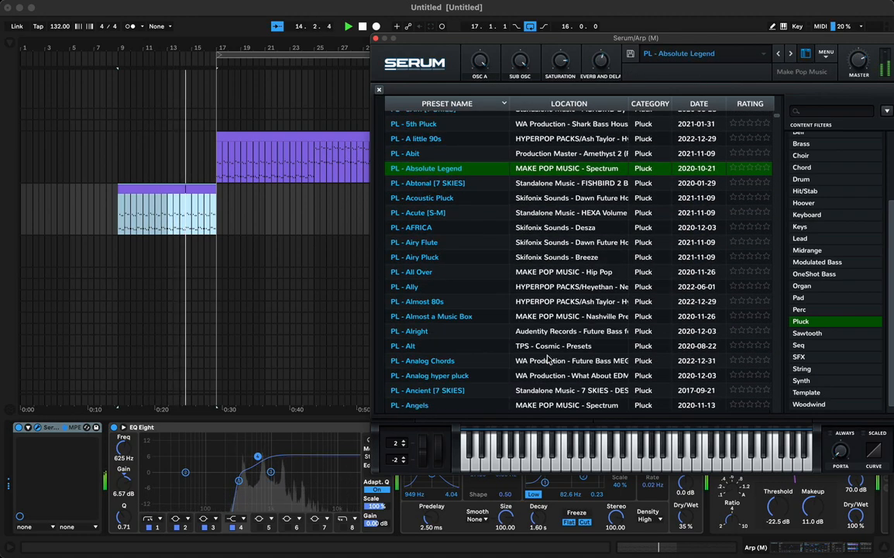
click(547, 359)
scroll(548, 360, down, 1)
click(549, 360)
scroll(552, 362, down, 2)
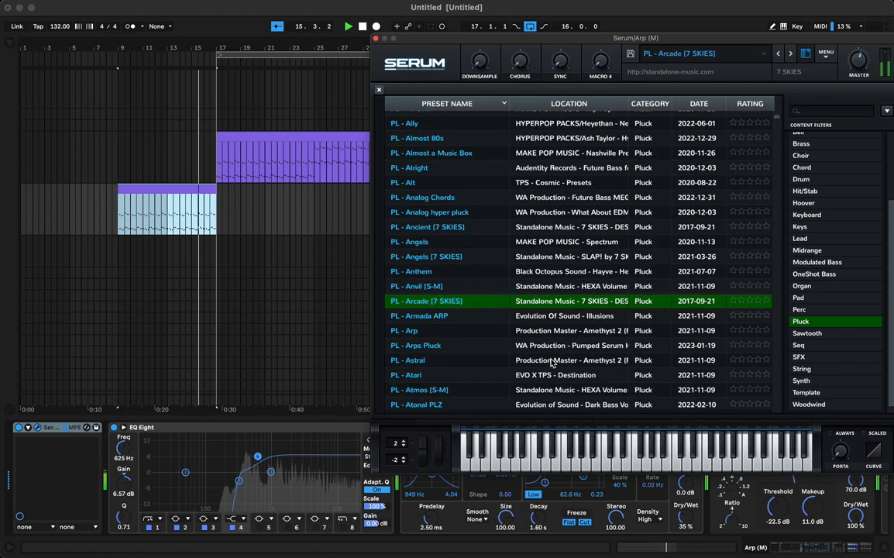
click(559, 318)
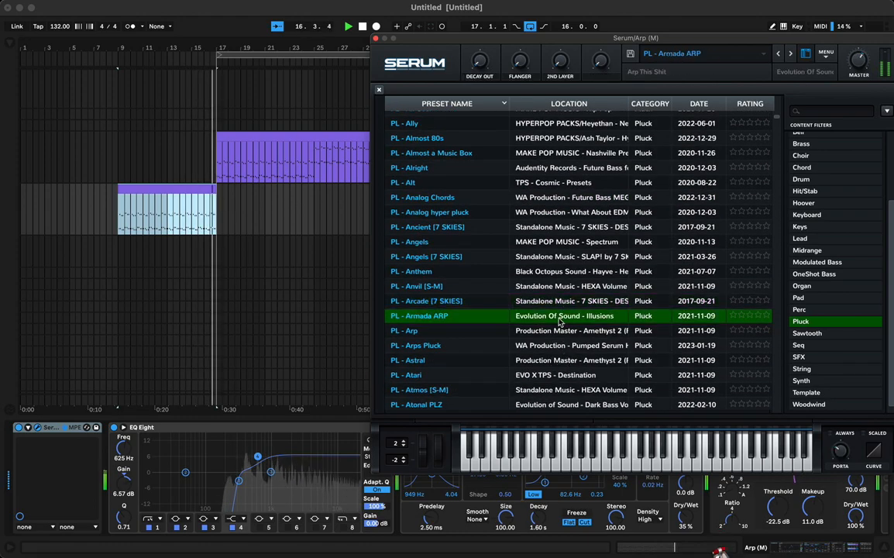
click(566, 346)
Audition the Pluck presets PL - Atonal PLZ and PL - Badboy [7 SKIES].
scroll(568, 351, down, 2)
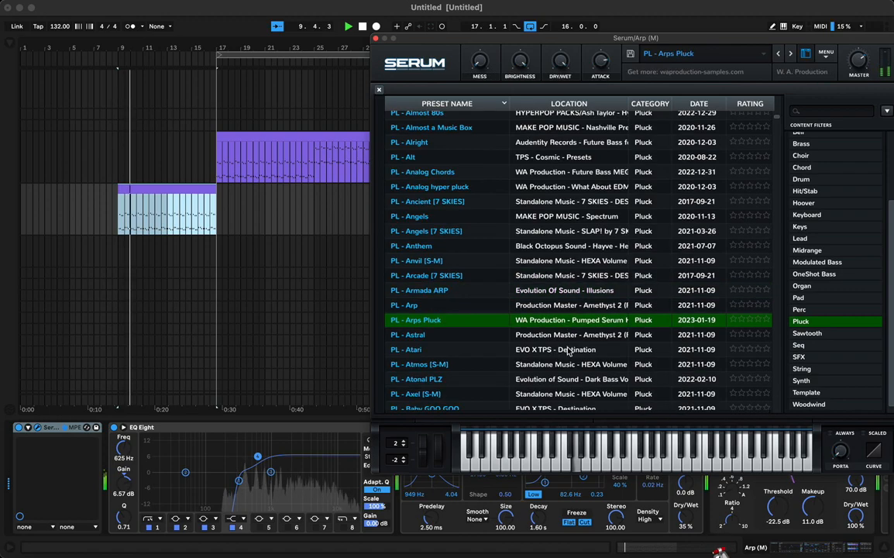
scroll(570, 351, down, 2)
click(570, 350)
scroll(571, 349, down, 3)
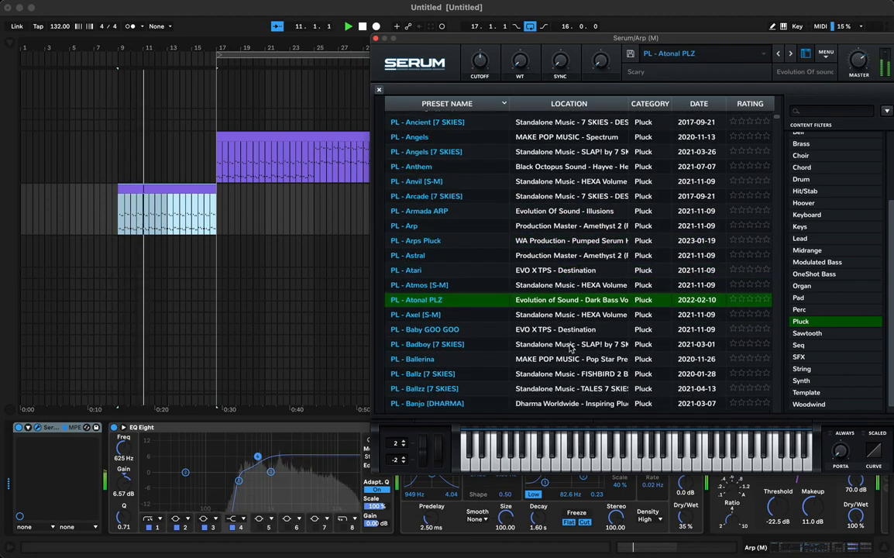
click(571, 346)
scroll(571, 346, down, 1)
Filter the presets to the SFX category and audition presets from FX - Air Raid Siren back up to FX 1 Bar Splash.
click(812, 356)
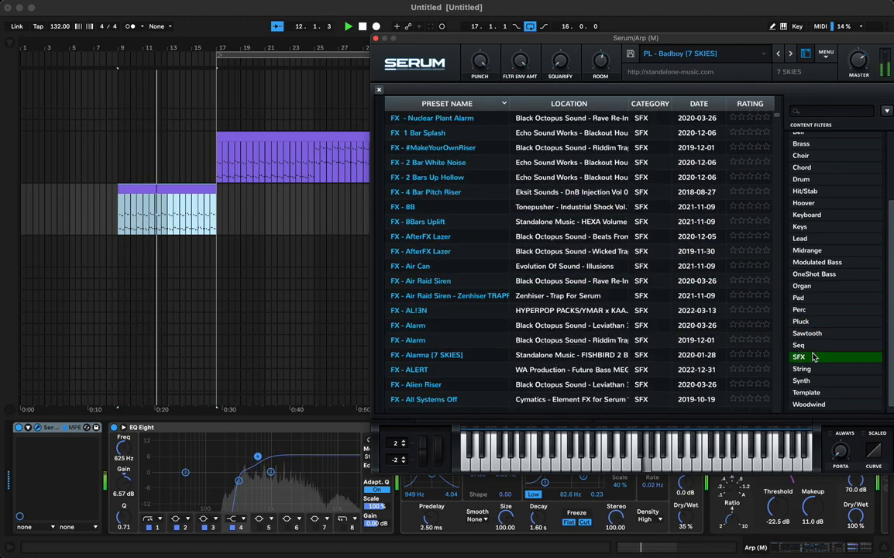
click(573, 281)
click(573, 237)
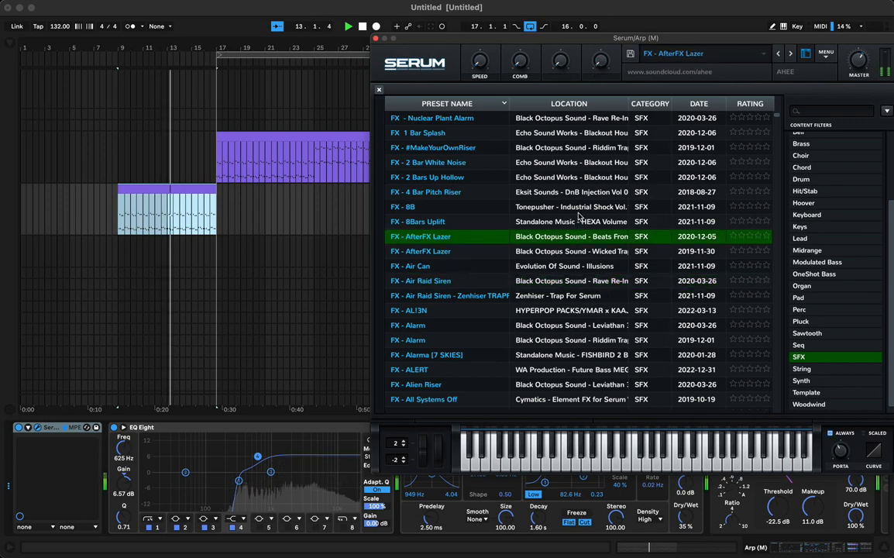
click(578, 207)
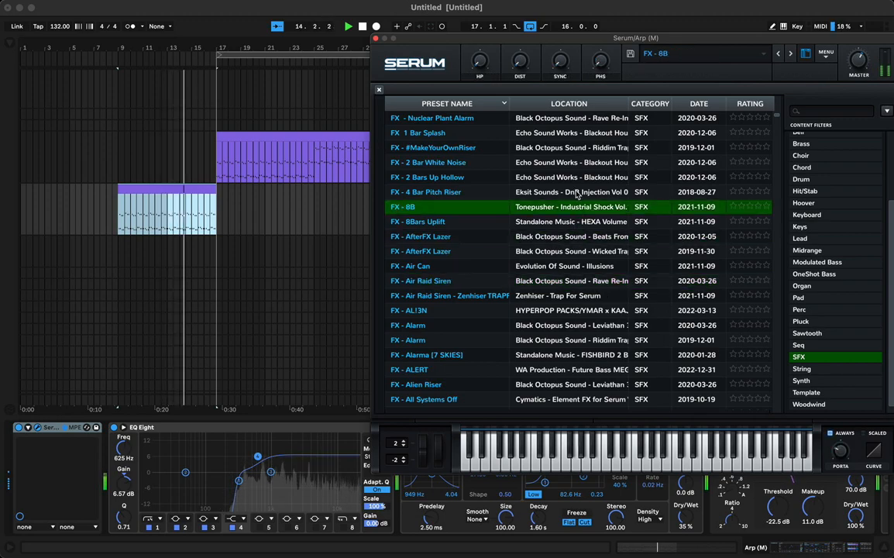
click(577, 193)
click(575, 163)
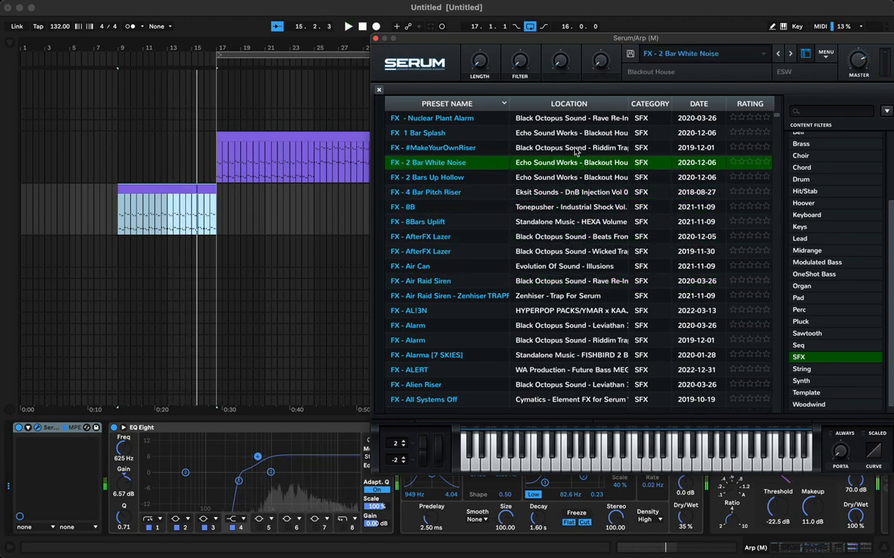
click(573, 132)
Audition SFX presets from FX - Air Raid Siren to FX - Another Background, including FX - AL!3N and FX - Alarma [7 SKIES].
click(570, 280)
click(555, 311)
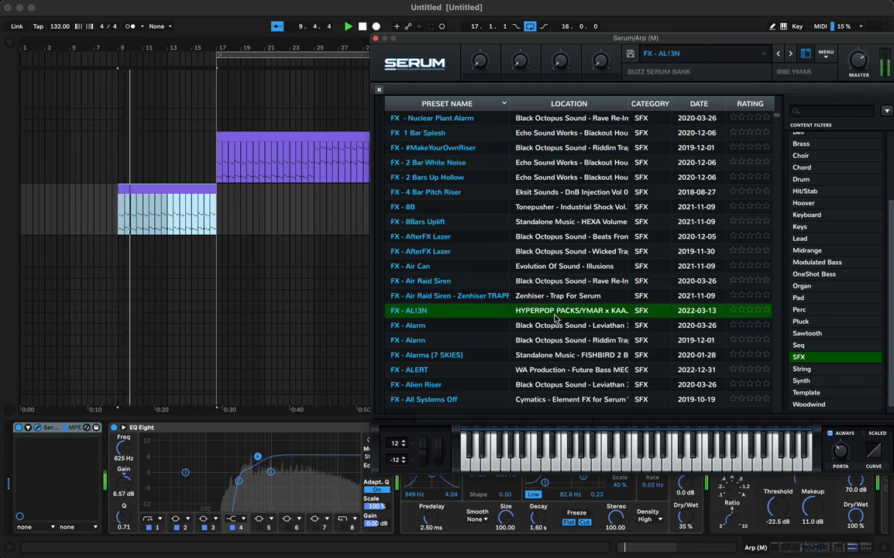
click(571, 340)
click(571, 354)
scroll(569, 364, down, 3)
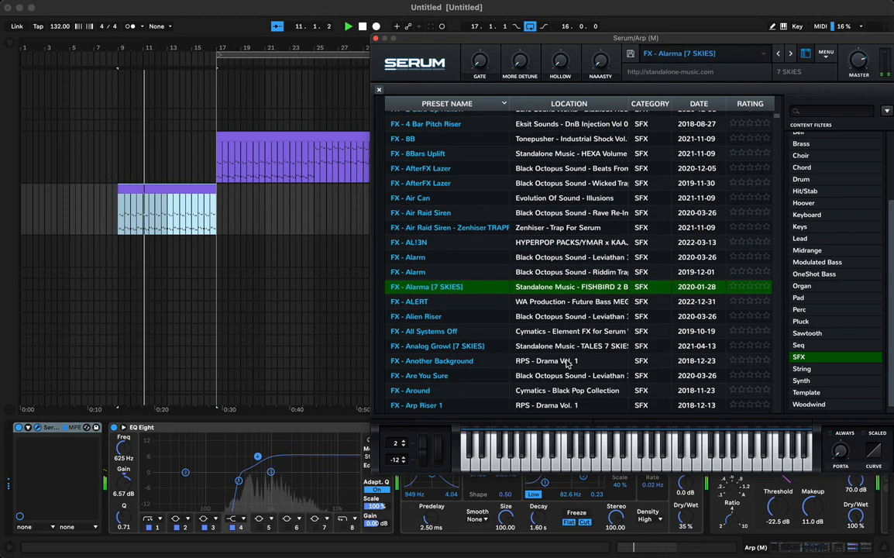
click(568, 364)
Compare SFX presets between FX - B2R2 and FX - Behind You, including FX - Backing Noises and both FX - Background laser presets, ending on FX - B2R2.
scroll(569, 349, down, 5)
click(569, 344)
click(570, 299)
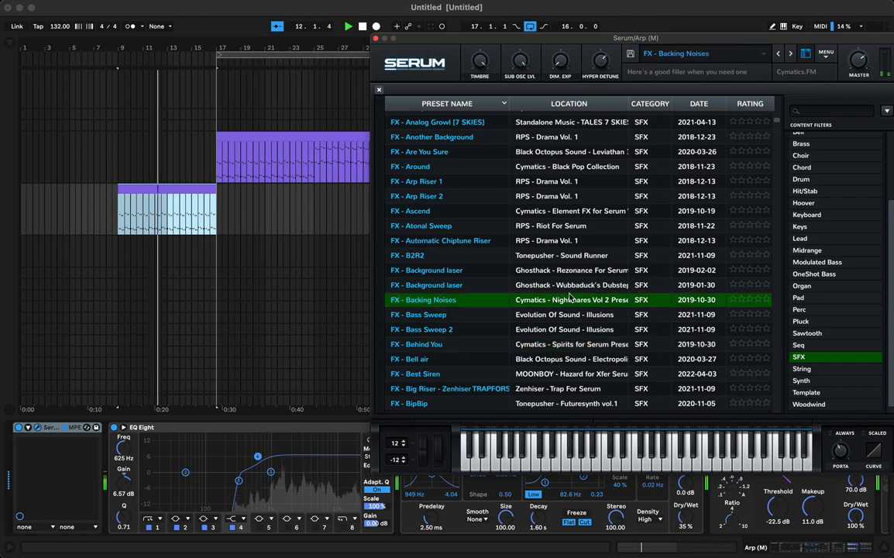
click(568, 284)
click(566, 269)
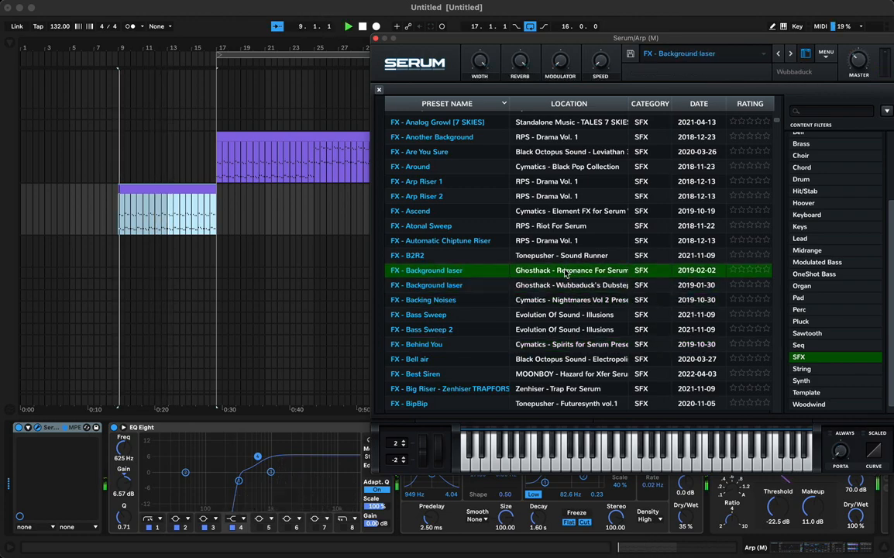
click(564, 256)
click(558, 346)
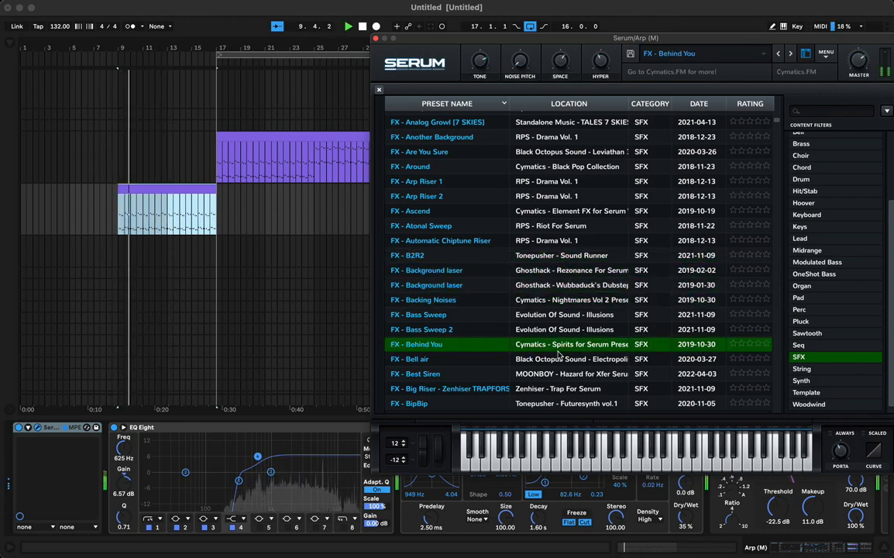
click(563, 256)
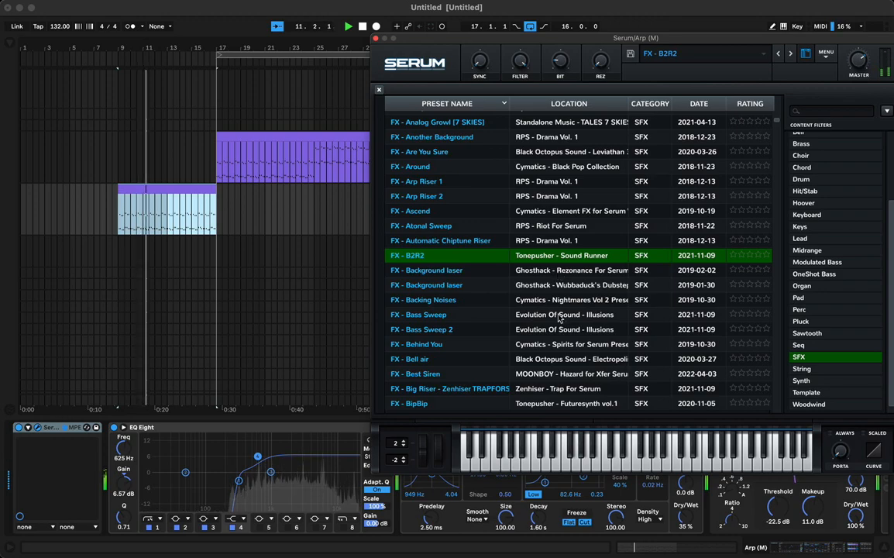
Compare the SFX presets FX - Black Hole, FX - Blibz, FX - Blaster, FX - Bleep and FX - Black.
scroll(560, 318, down, 4)
click(556, 239)
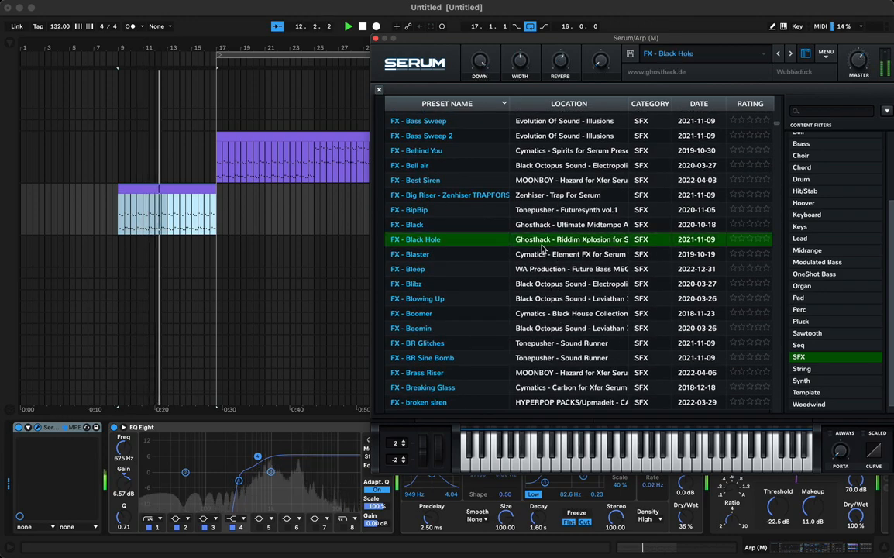
click(553, 284)
click(556, 256)
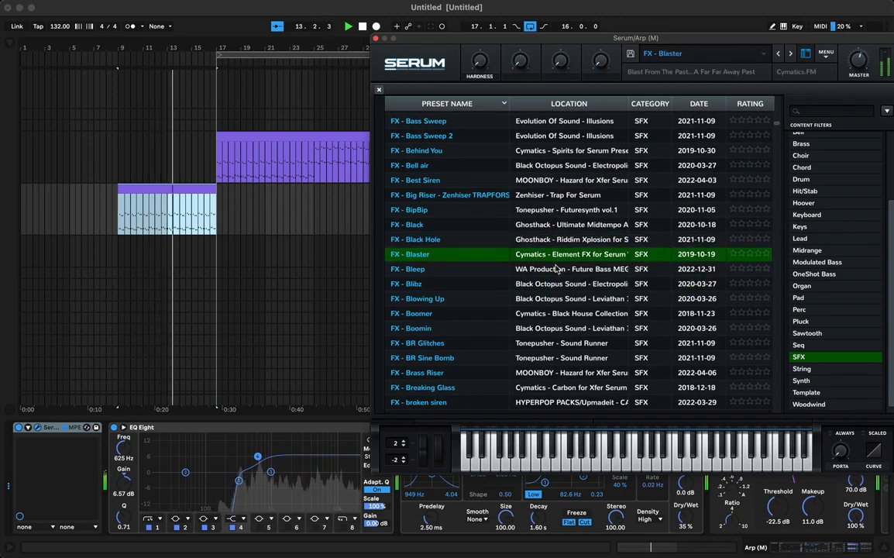
click(555, 268)
click(558, 241)
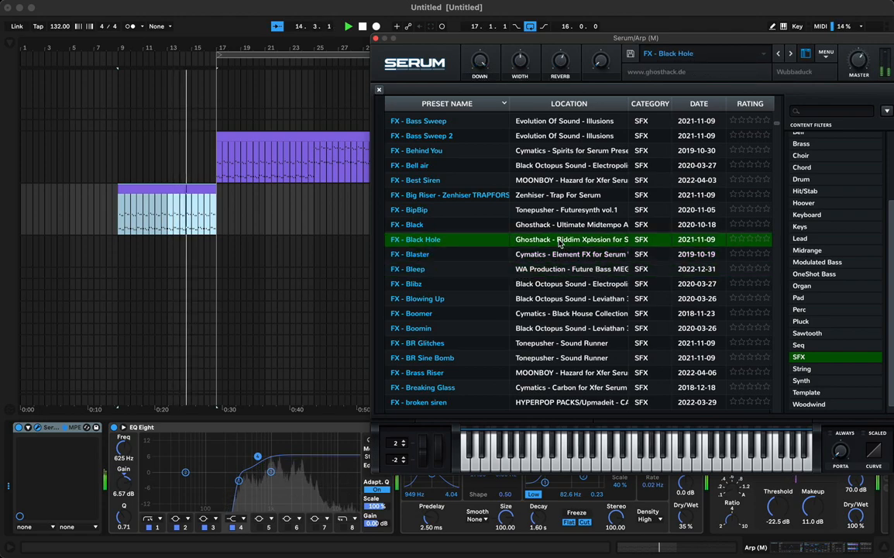
click(558, 226)
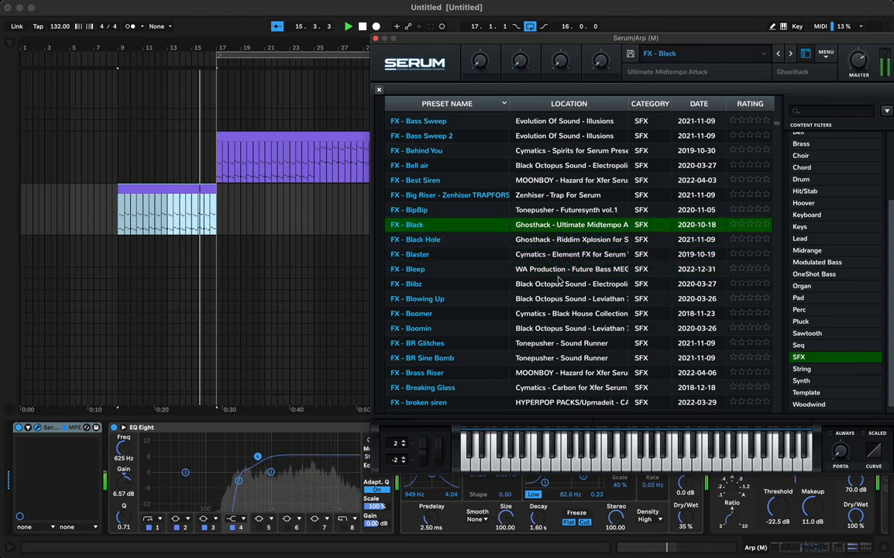
Audition SFX presets from FX - Boomin to FX - BUBBLE RISER, including FX - Brass Riser, FX - Broken Tool and FX - Brrrrrrrt.
click(567, 324)
scroll(566, 324, down, 1)
click(568, 324)
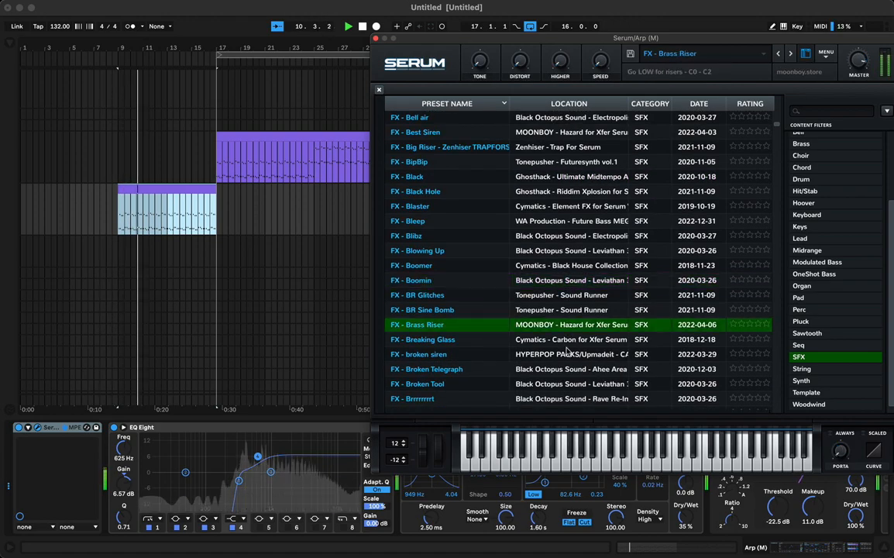
click(568, 353)
scroll(568, 353, down, 2)
click(564, 303)
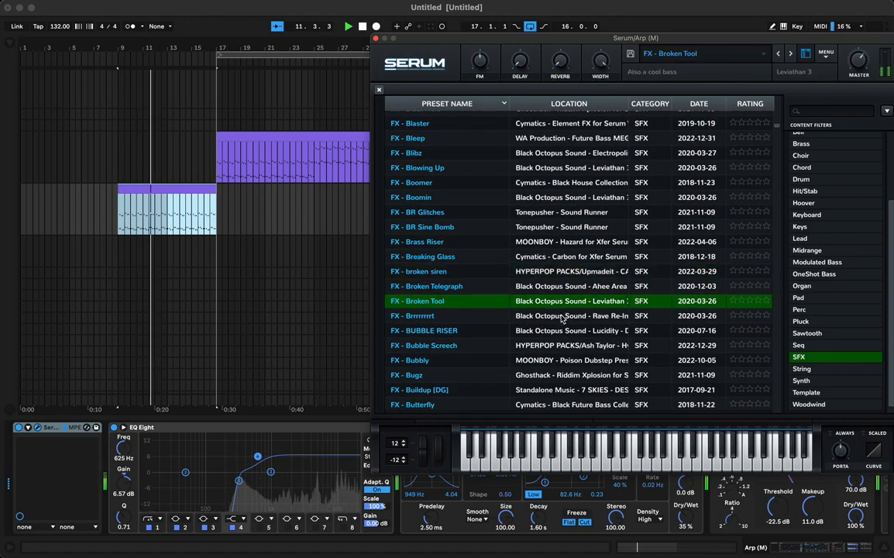
click(565, 316)
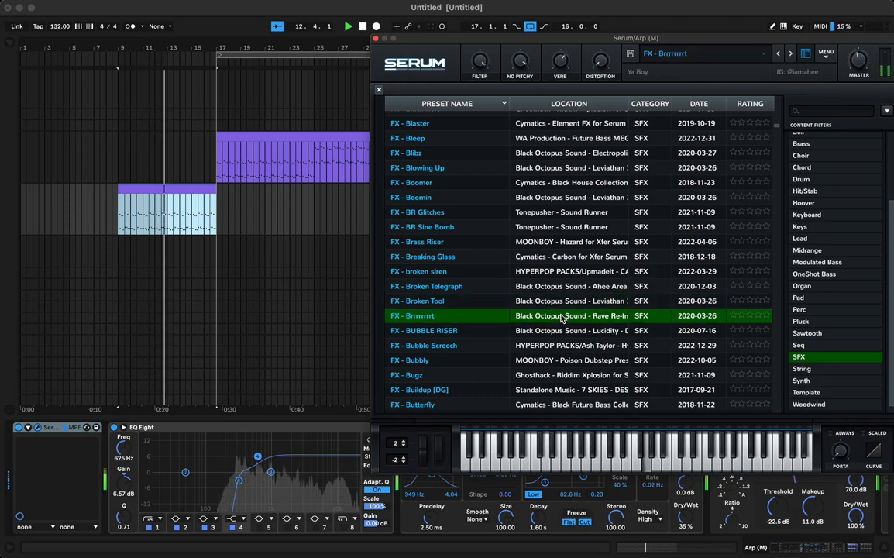
click(568, 333)
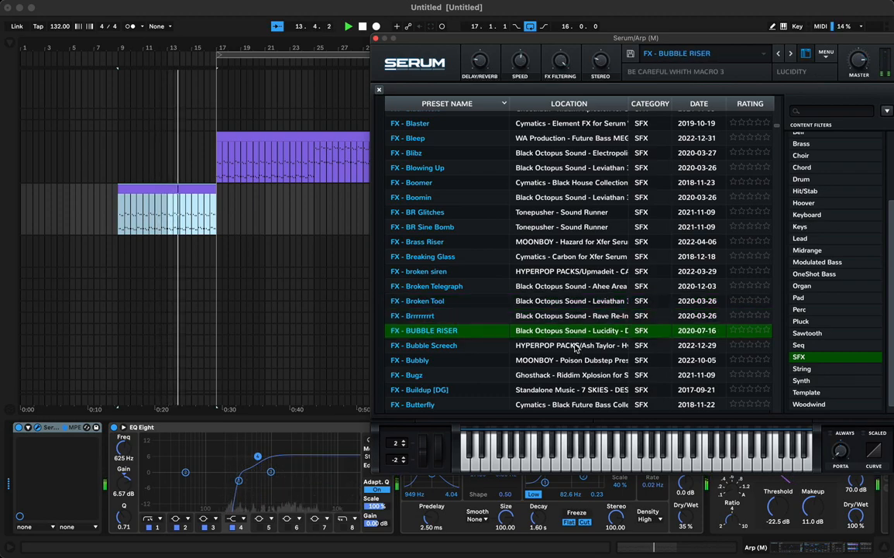
Audition SFX presets from FX - Bubble Screech to FX - Complainer, including FX - Bubbly, FX - Bugz, FX - Cold turkey and FX - Clock.
click(575, 345)
click(578, 360)
click(577, 375)
scroll(557, 310, down, 8)
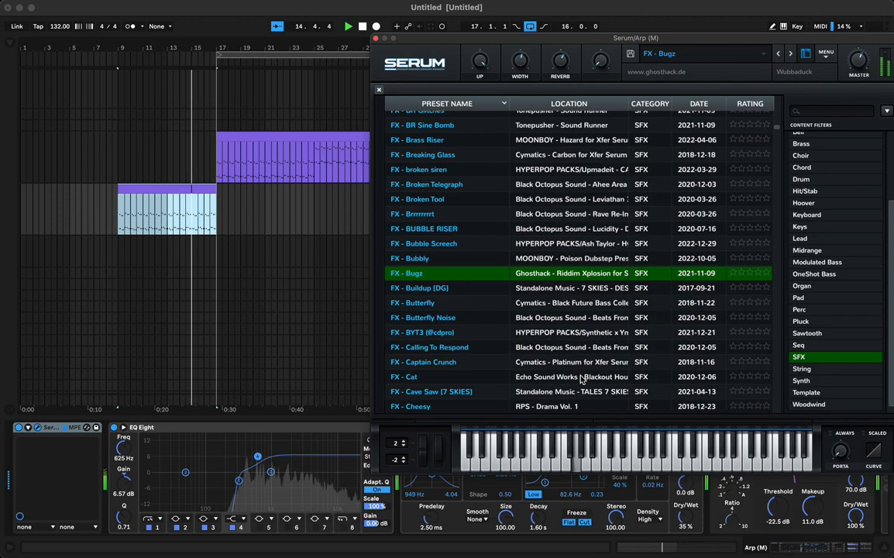
click(554, 271)
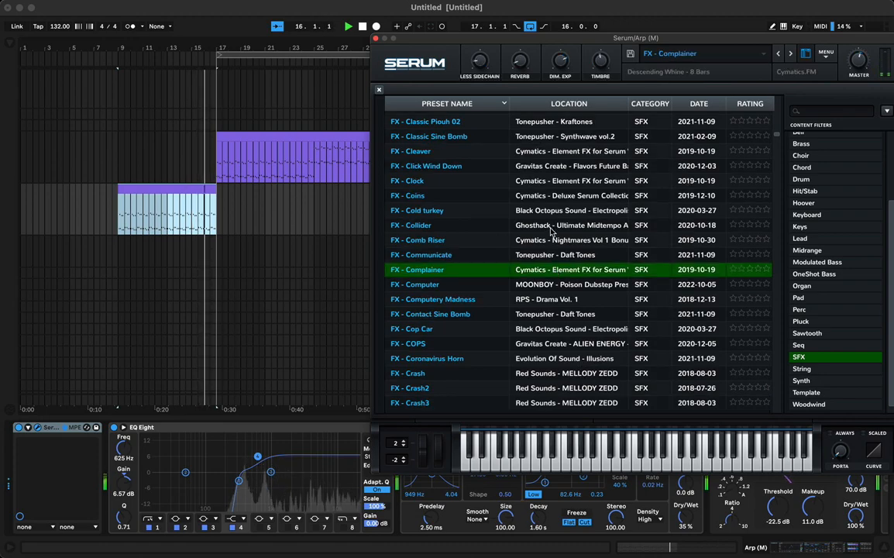
click(554, 240)
click(556, 210)
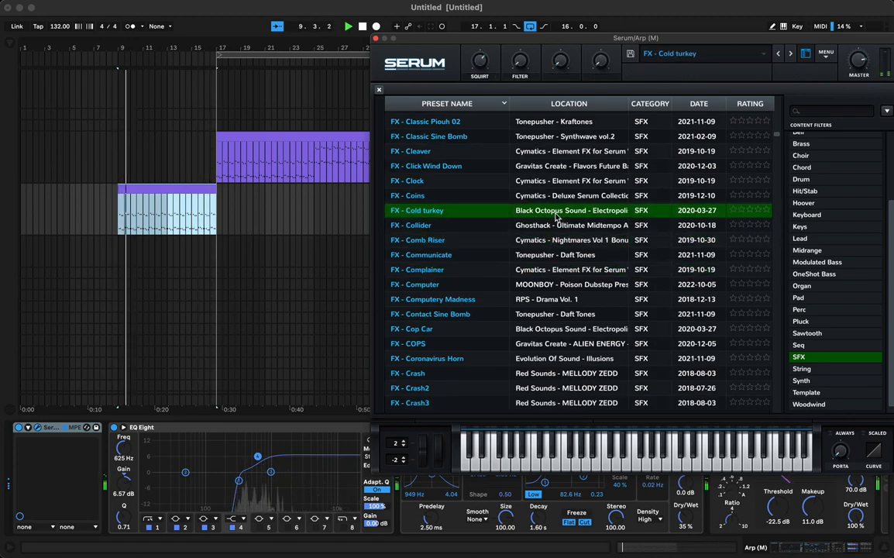
click(555, 196)
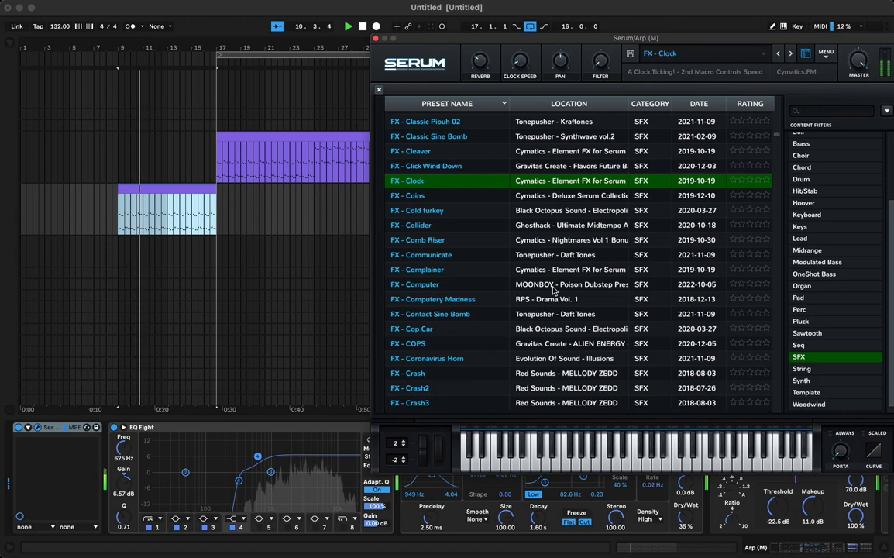
Audition SFX presets from FX - Cop Car to FX - Da Tension, including FX - Coronavirus Horn, FX - Crash, FX - Crystal Methadology and FX - Cymbal.
click(554, 329)
click(555, 359)
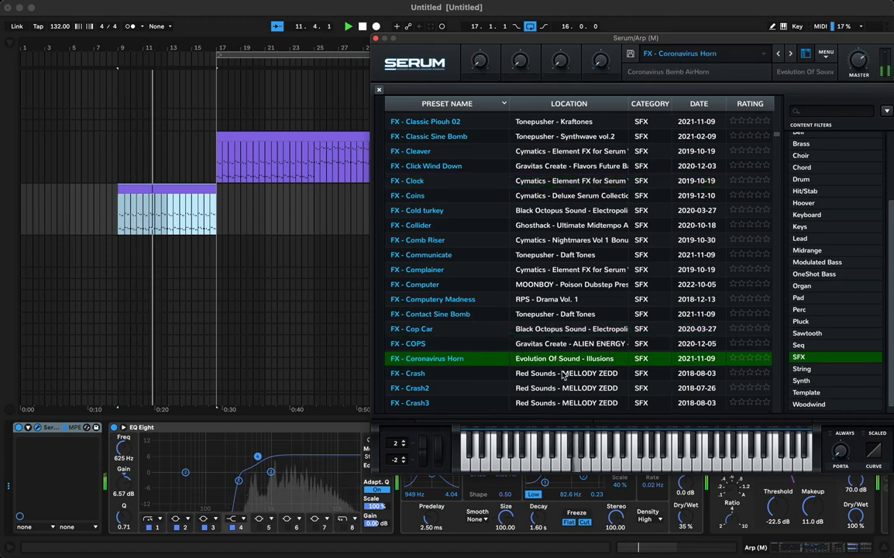
click(563, 373)
scroll(564, 364, down, 5)
click(563, 278)
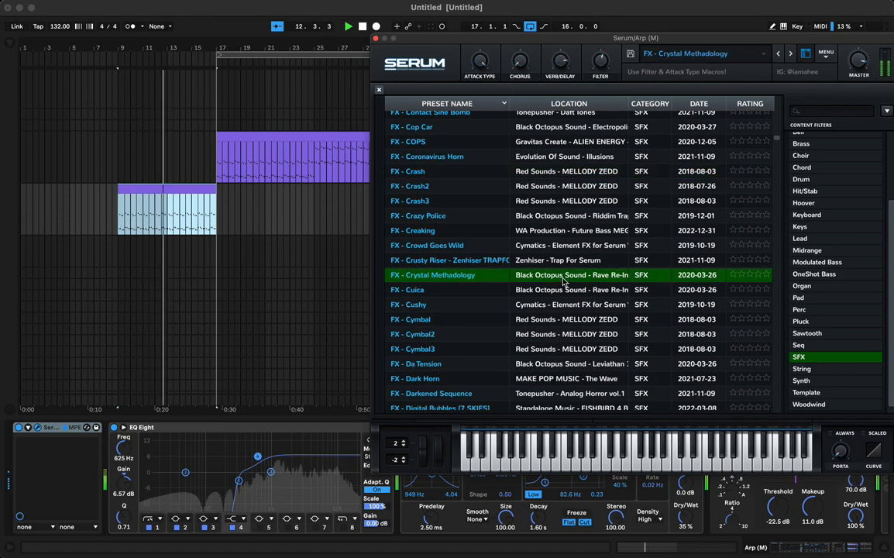
click(558, 230)
click(553, 321)
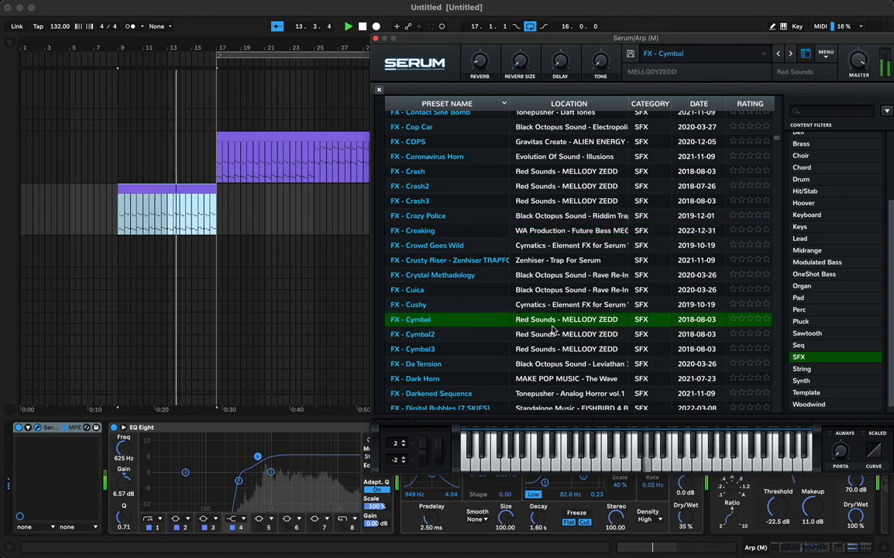
click(555, 366)
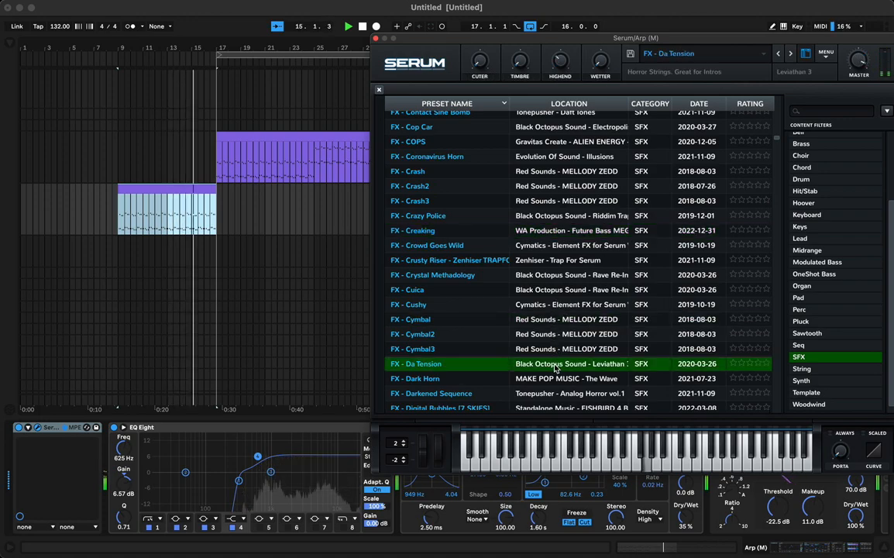
Audition SFX presets from FX - Dip [7 SKIES] to FX - Down_Uplifter 1, including FX - Distant Uplifter, FX - DMT and FX - Down Noise.
scroll(550, 353, down, 5)
click(547, 191)
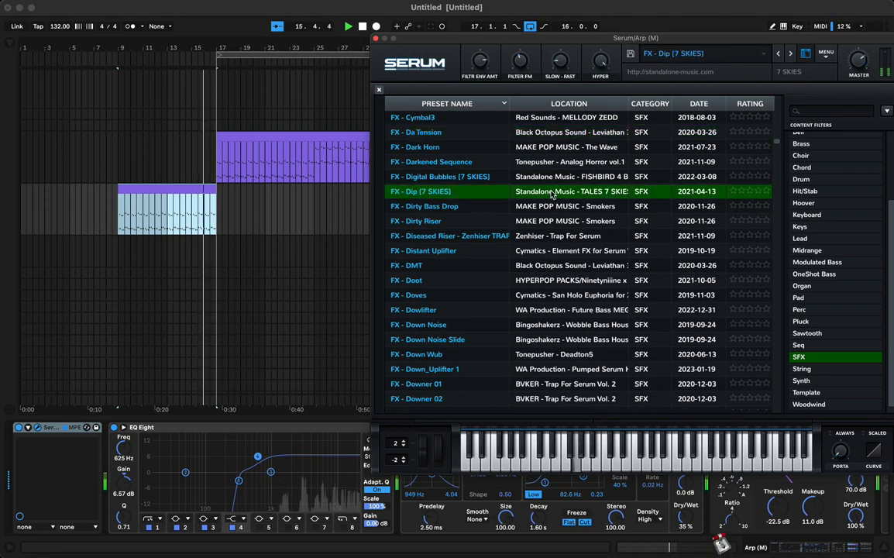
click(554, 251)
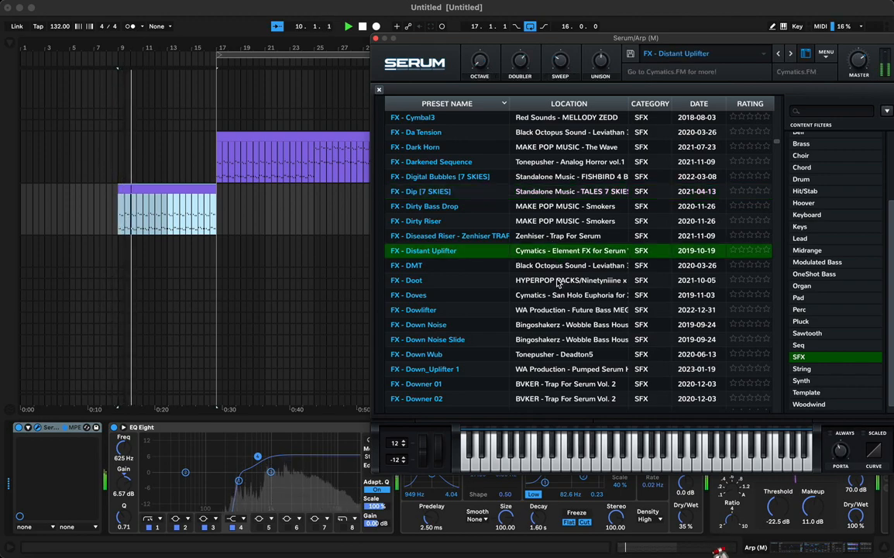
click(558, 266)
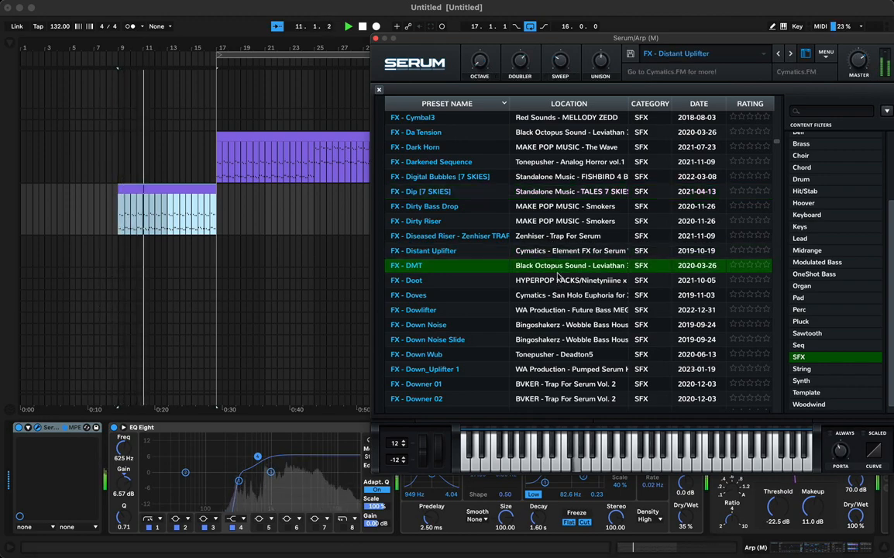
click(559, 295)
click(561, 326)
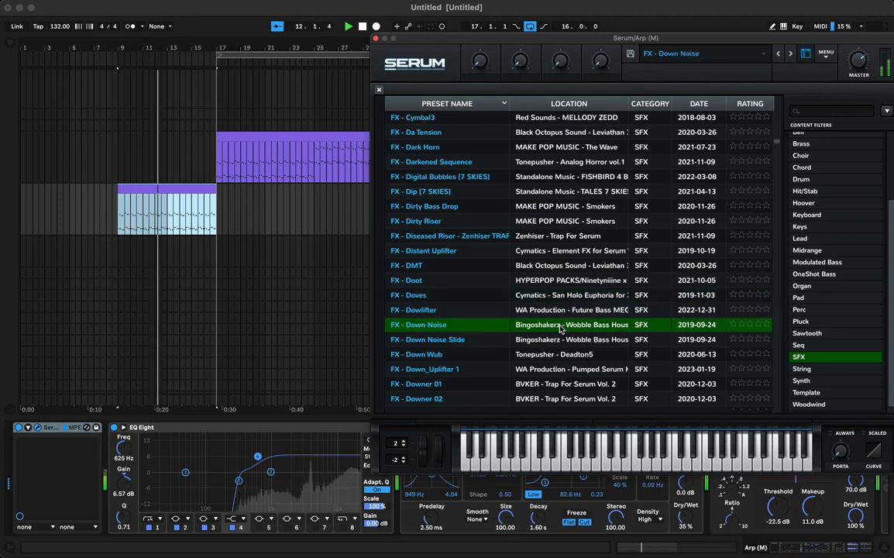
click(563, 340)
click(564, 368)
Compare the SFX preset FX - Downfall from Wubbaduck's Dubstep with both FX - Downfall 2 presets.
scroll(564, 368, down, 4)
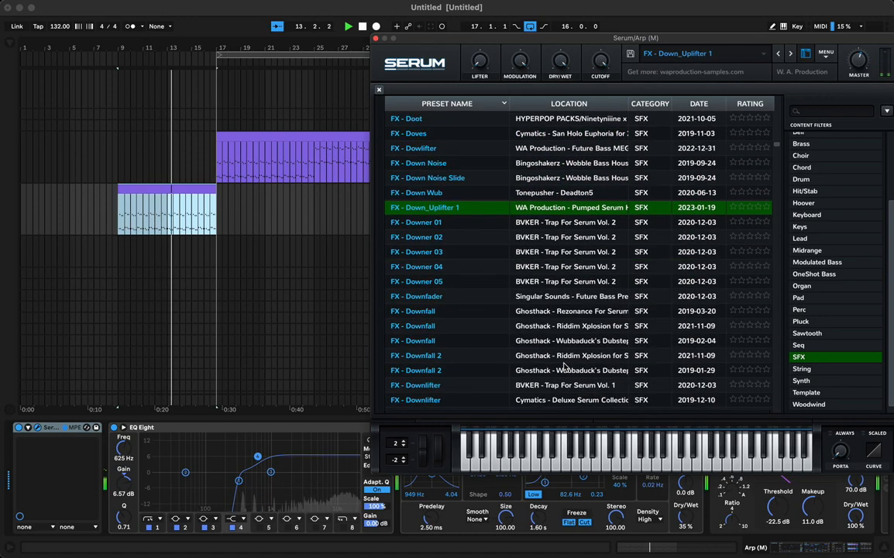
click(557, 342)
click(556, 358)
click(558, 373)
Audition SFX presets from FX - Drop it to FX - Electrobomb, including FX - Dropping Skies [7 SKIES], FX - Drum Overlay, FX - Dub Siren and FX - Dubmarine.
scroll(561, 375, down, 8)
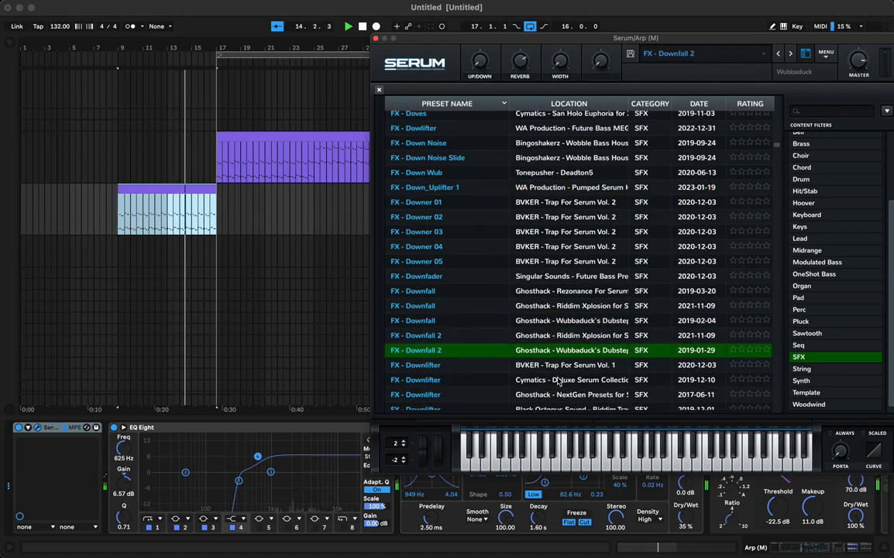
click(537, 289)
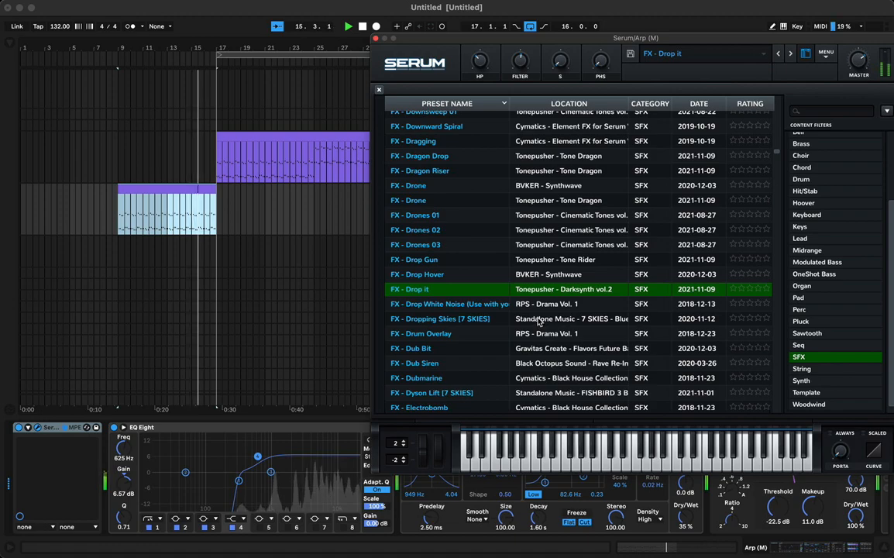
click(540, 321)
click(546, 334)
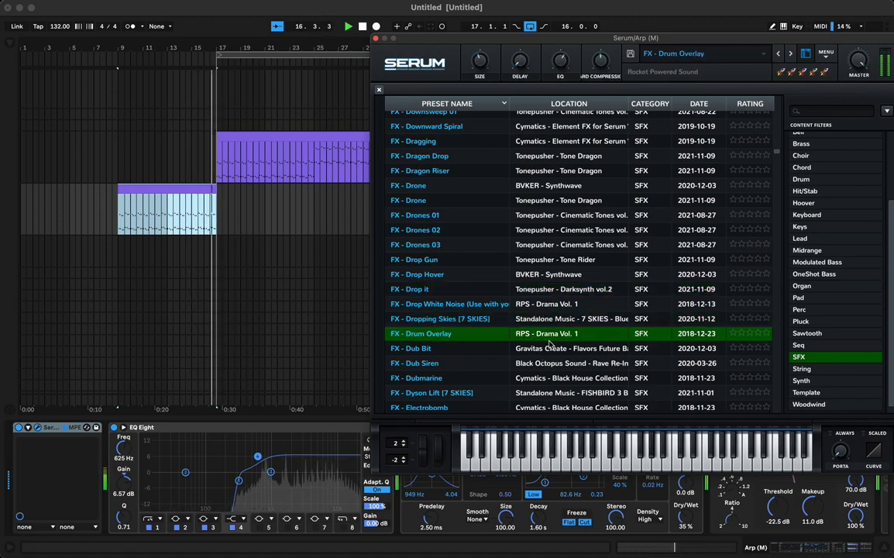
click(553, 363)
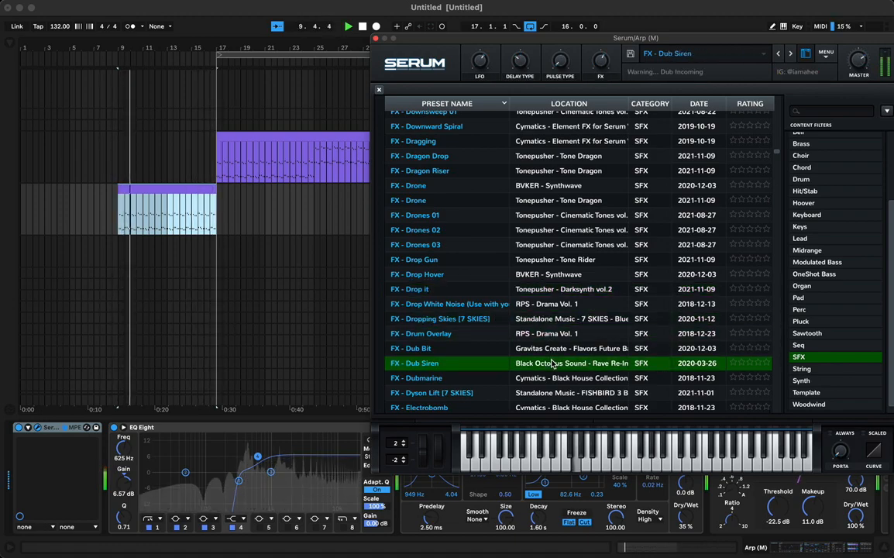
click(556, 379)
click(561, 405)
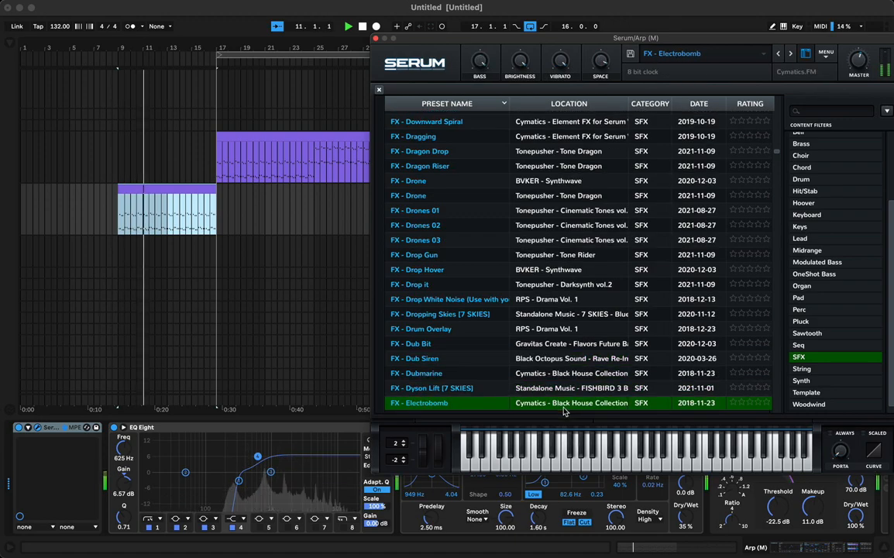
Audition the SFX presets FX - Falling Noize, FX - Explosion, FX - Excision Riser, FX - Feedbacked and FX - Feeling Down.
scroll(563, 405, down, 3)
scroll(563, 404, down, 3)
click(563, 403)
scroll(565, 406, down, 5)
scroll(565, 408, down, 3)
click(564, 380)
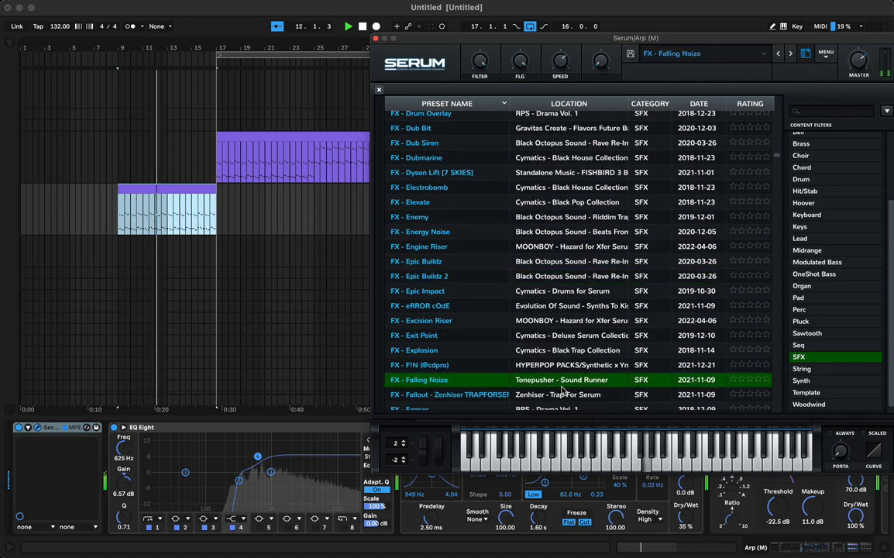
click(559, 349)
click(555, 324)
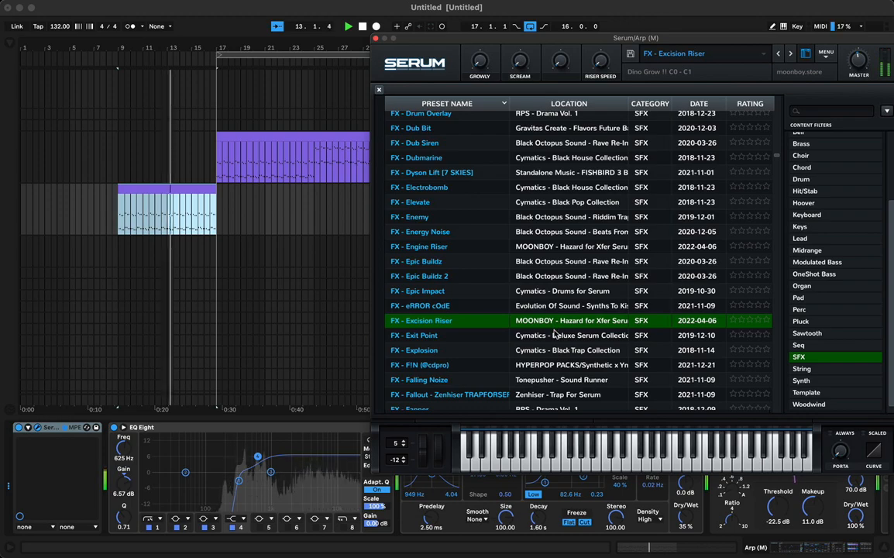
scroll(555, 328, down, 8)
click(557, 336)
click(560, 353)
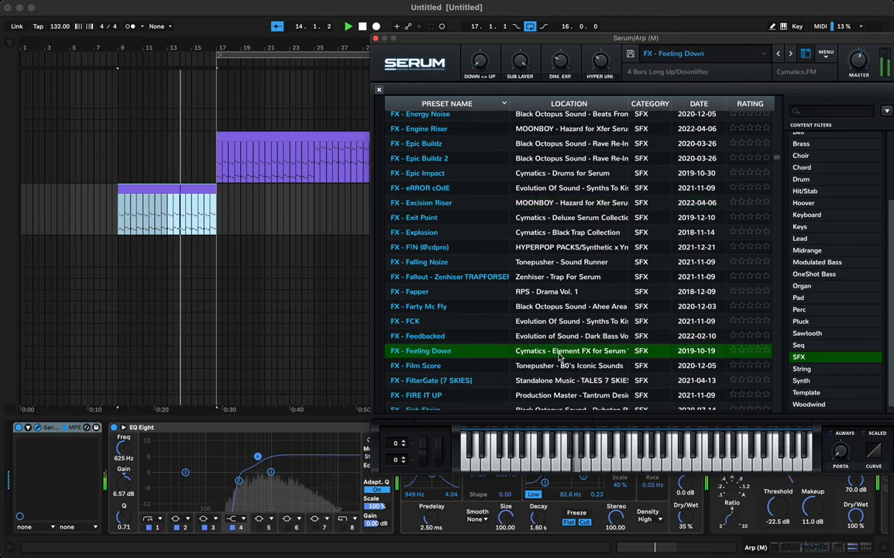
Filter the presets to Pluck and audition PL - Honey [DHARMA], PL - Hertz, PL - Hentai Prince and PL - Hemnis Levon.
click(800, 320)
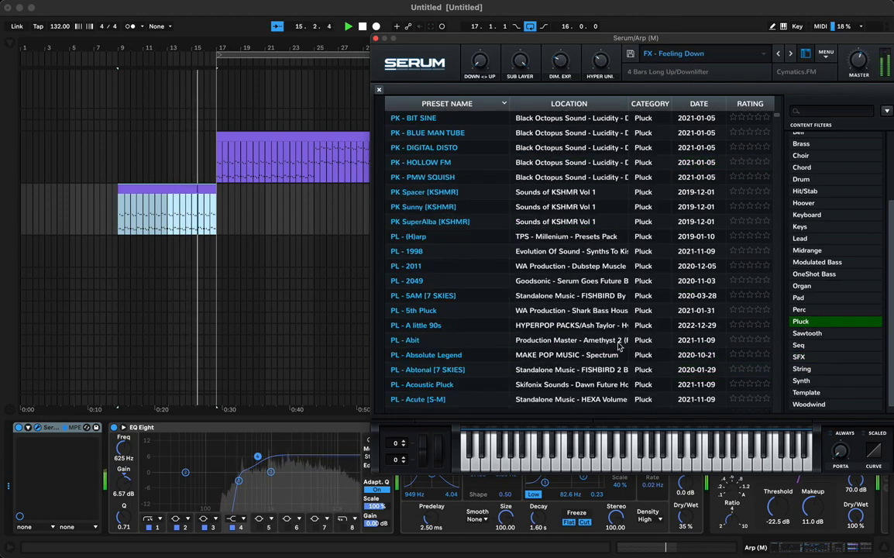
click(605, 346)
scroll(601, 341, down, 20)
click(597, 344)
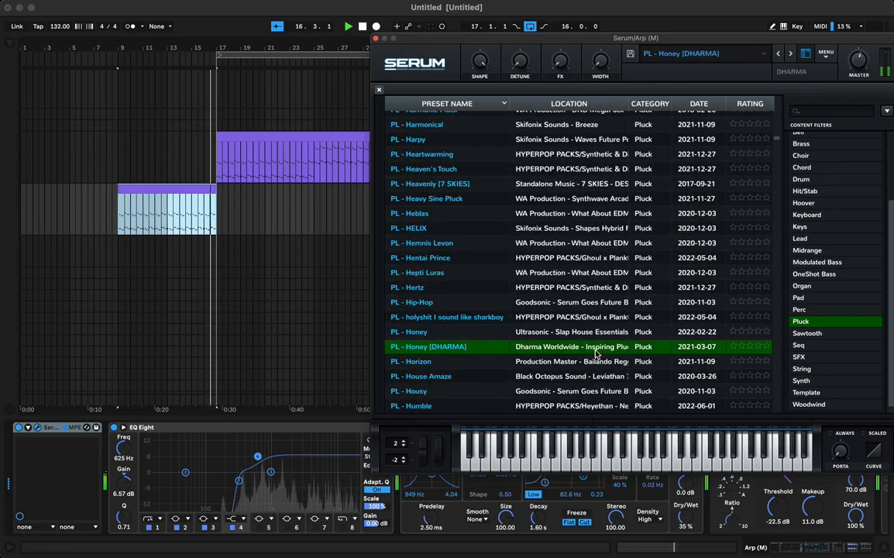
click(594, 317)
click(593, 287)
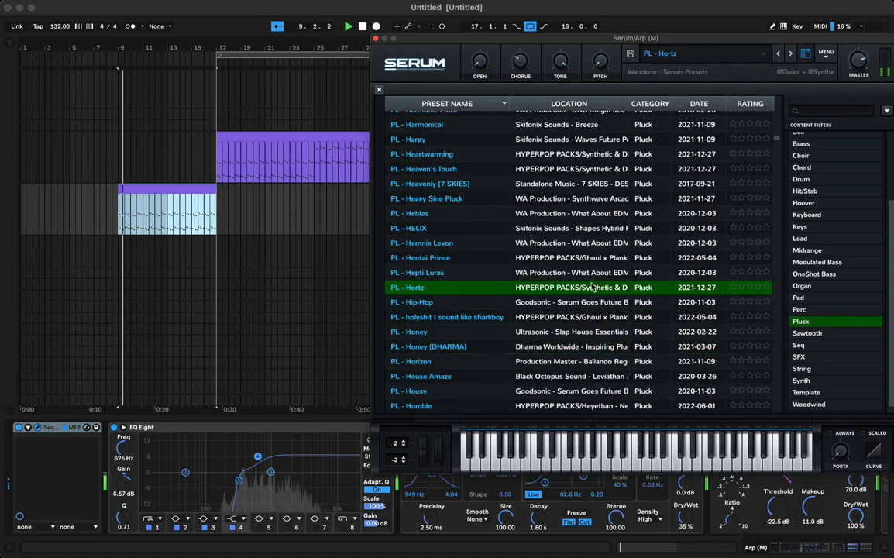
click(593, 257)
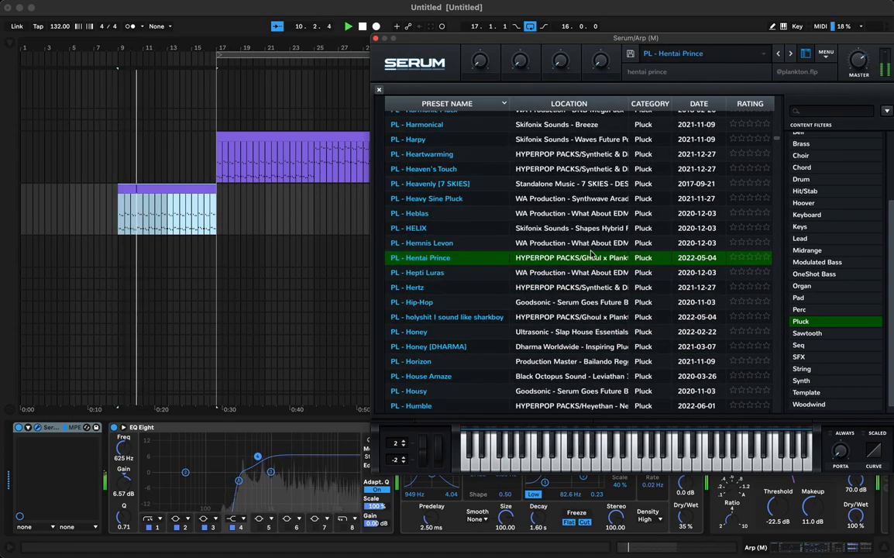
click(593, 246)
Audition the Pluck presets PL - Ice, PL - Ice cold, PL - Iced Ice and PL - Insane.
scroll(590, 249, down, 6)
click(589, 252)
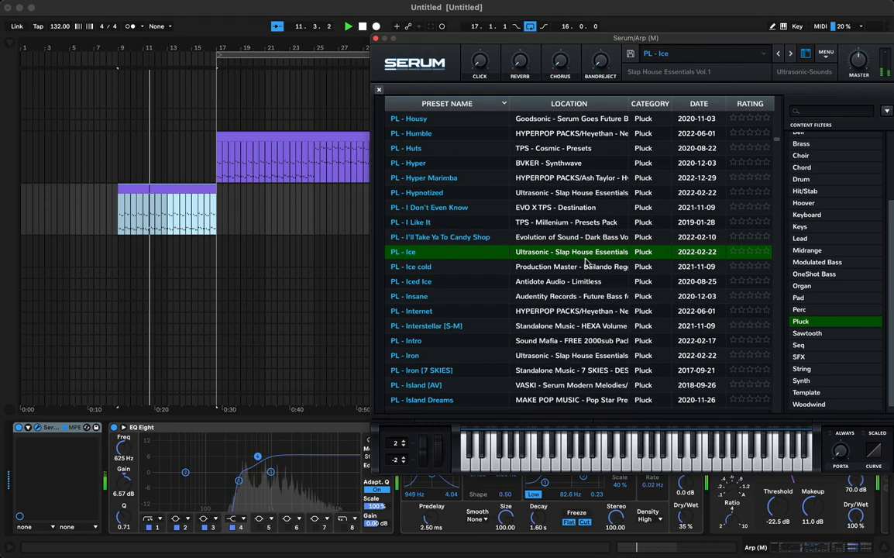
click(586, 271)
click(583, 283)
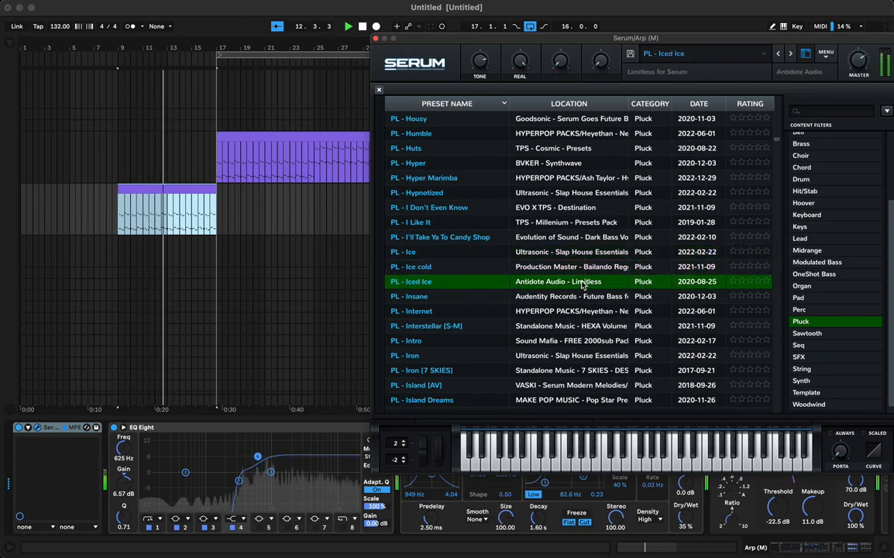
click(573, 298)
Audition the Pluck presets PL - Internet, PL - Interstellar [S-M], PL - Intro, PL - Iron and PL - Iron [7 SKIES].
scroll(572, 302, down, 2)
scroll(571, 302, down, 1)
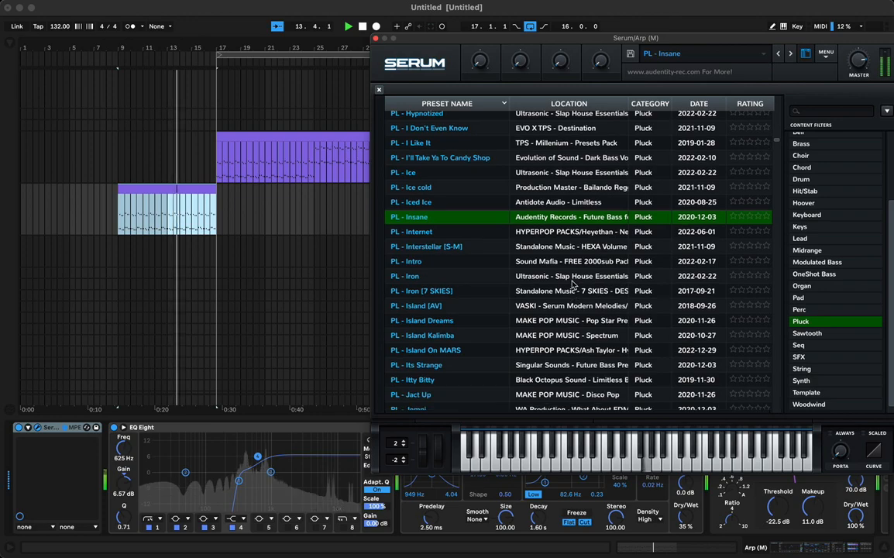
click(574, 235)
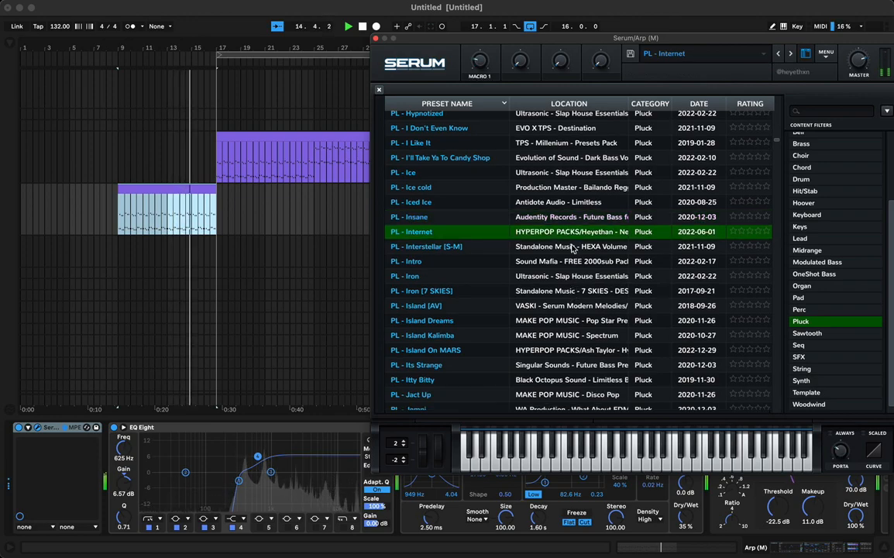
click(573, 246)
click(571, 261)
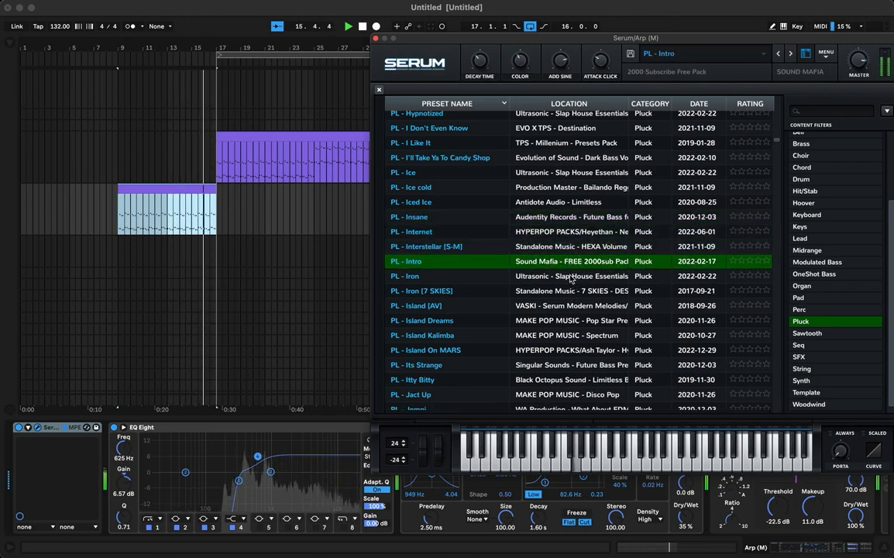
click(571, 277)
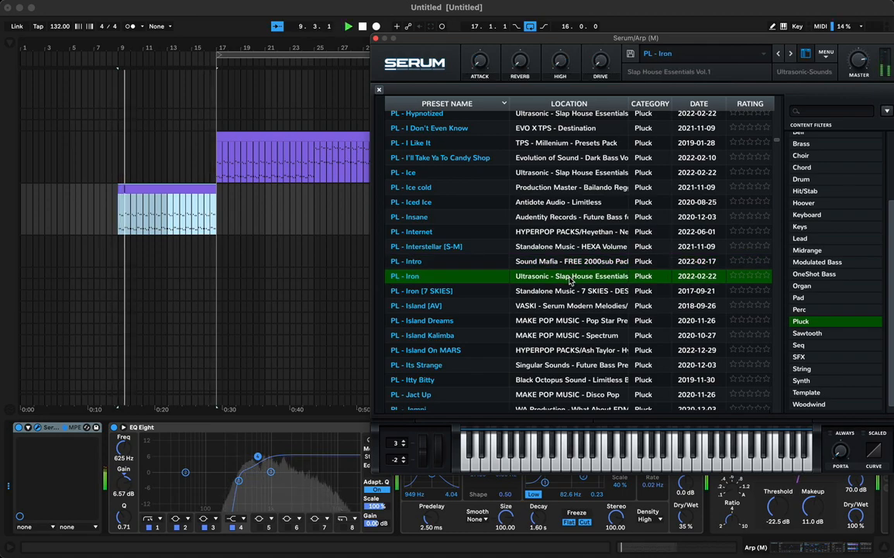
click(571, 290)
Audition the Pluck presets PL - Itty Bitty, PL - Its Strange, PL - Island On MARS and PL - Island Kalimba.
scroll(567, 255, down, 9)
click(566, 241)
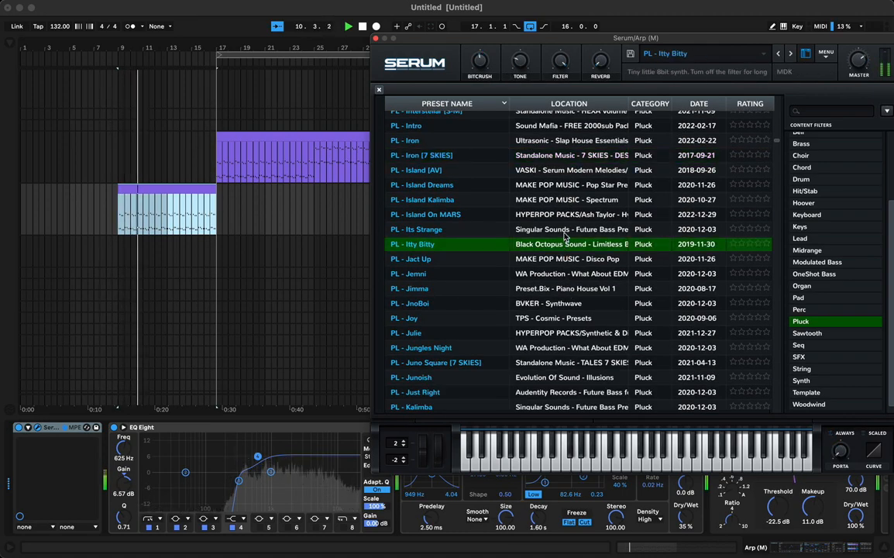
click(568, 230)
click(571, 215)
click(573, 201)
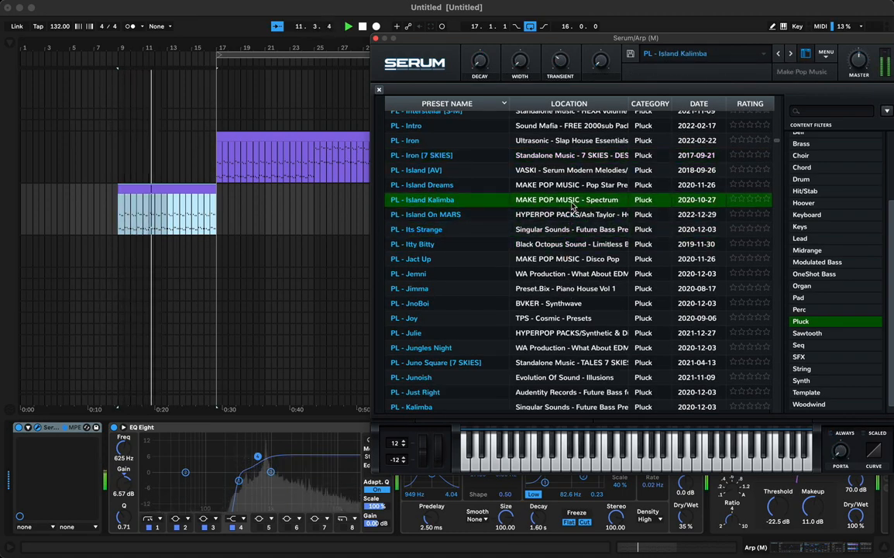
Audition the Pluck presets PL - Jact Up, PL - Jemni, PL - Jimma and PL - kinda cold rn.
click(560, 260)
click(559, 274)
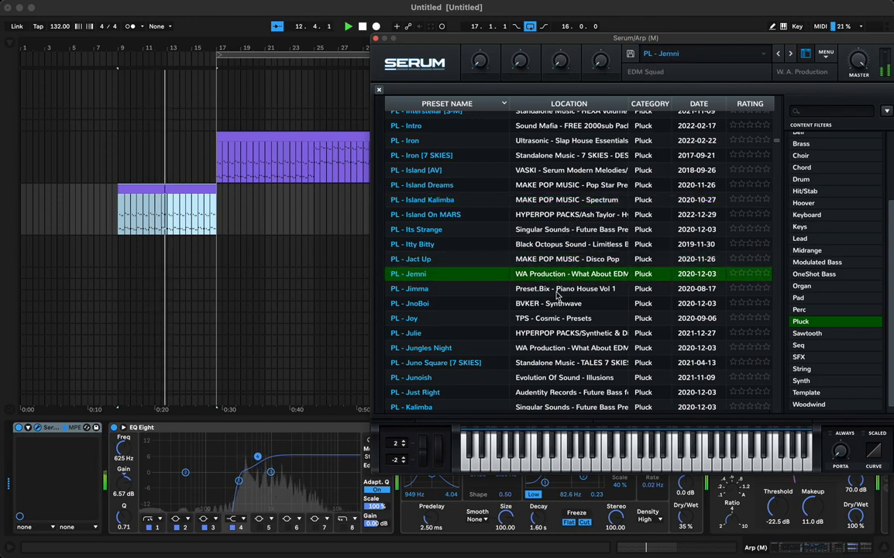
click(558, 288)
scroll(557, 299, down, 7)
scroll(557, 298, down, 8)
click(556, 293)
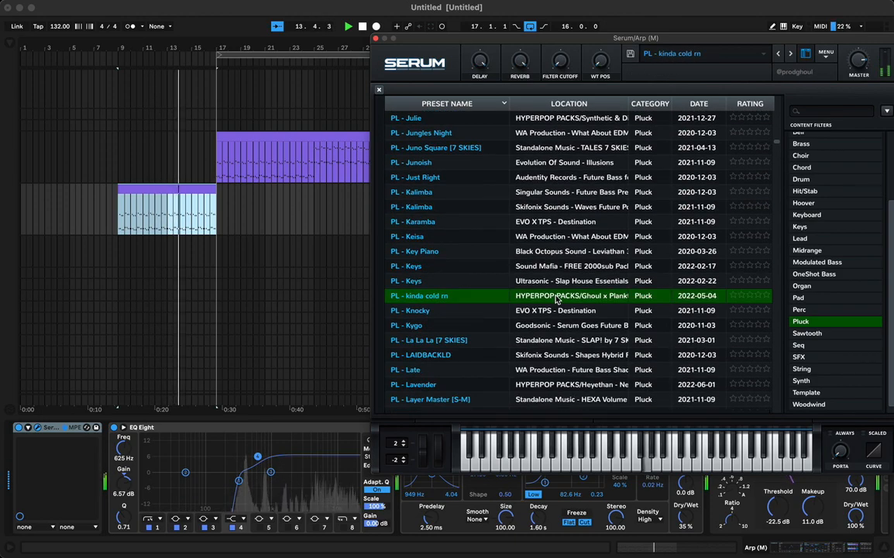
Audition the Pluck presets PL - Kygo, PL - Late, PL - Lavender, PL - Leaning and PL - LeBelle [7 SKIES].
click(556, 320)
scroll(557, 333, down, 1)
scroll(557, 333, down, 5)
click(559, 276)
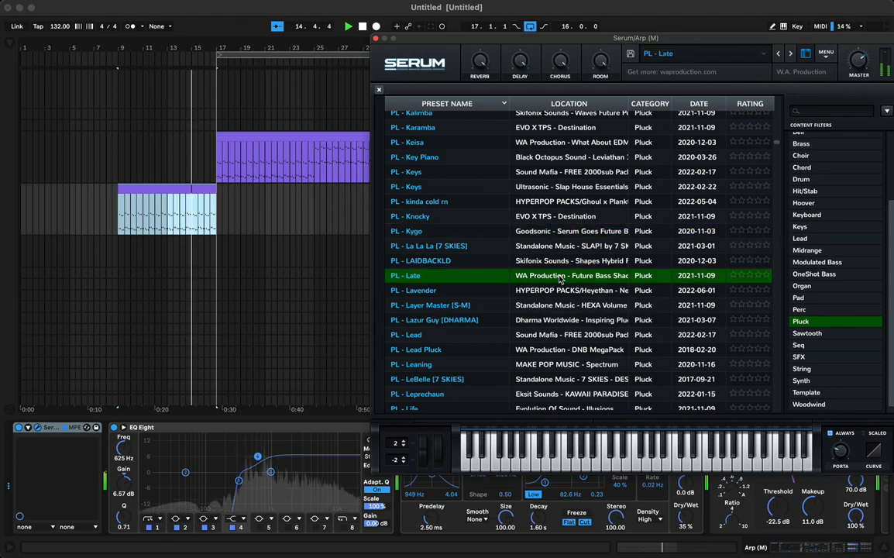
click(560, 292)
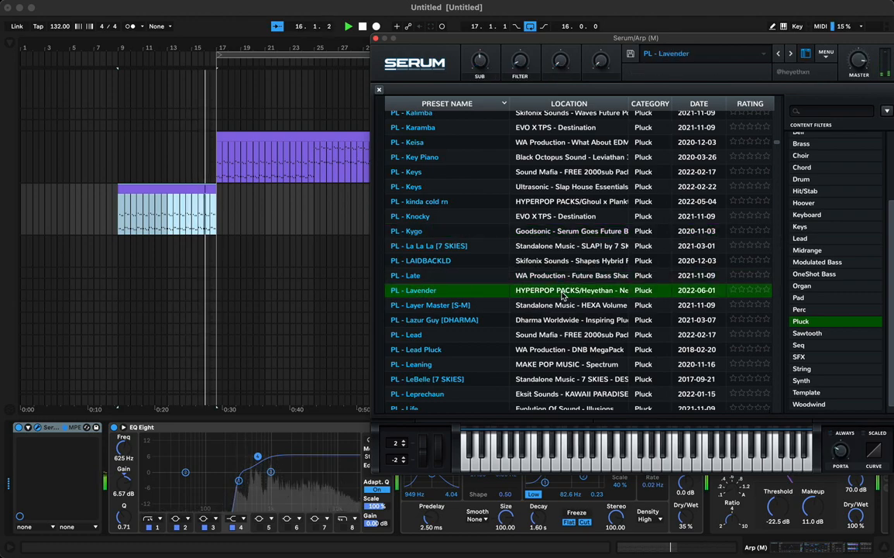
scroll(560, 295, down, 5)
click(560, 290)
click(560, 299)
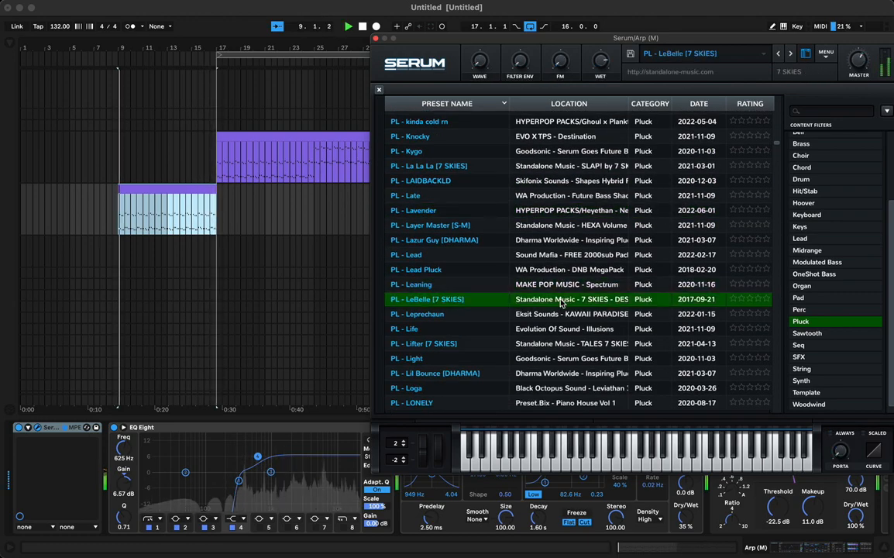
Audition the Pluck presets PL - Leprechaun, PL - Life, PL - Lifter [7 SKIES] and PL - Loga.
click(563, 316)
click(564, 329)
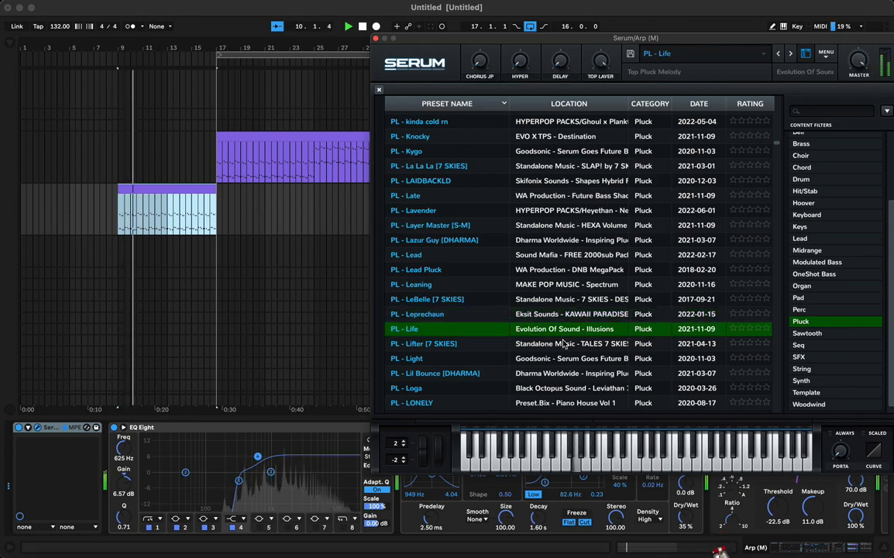
click(564, 344)
scroll(565, 350, down, 2)
click(564, 350)
scroll(566, 326, down, 10)
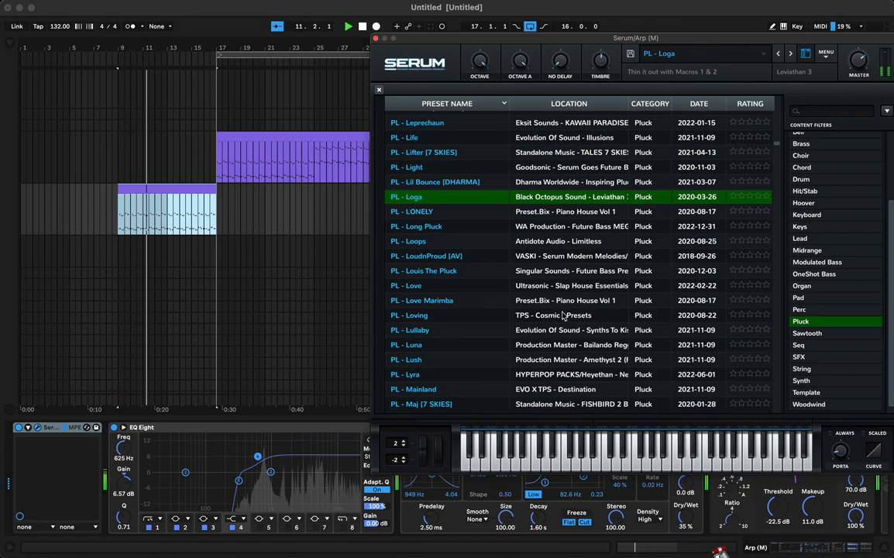
Audition PL - Love, PL - Louis The Pluck, PL - LoudnProud [AV] and PL - Loops, and load the Pluck preset PL - Loving.
click(569, 284)
click(569, 273)
click(567, 256)
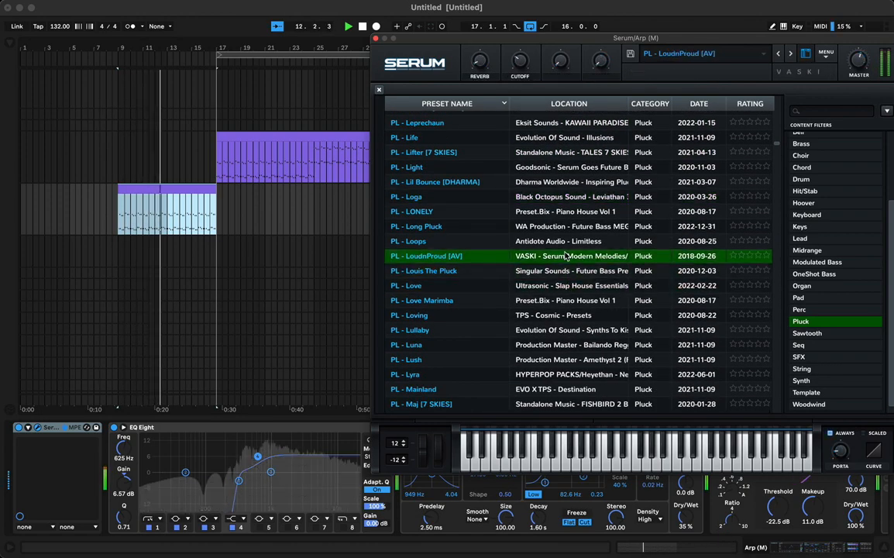
click(566, 244)
click(566, 315)
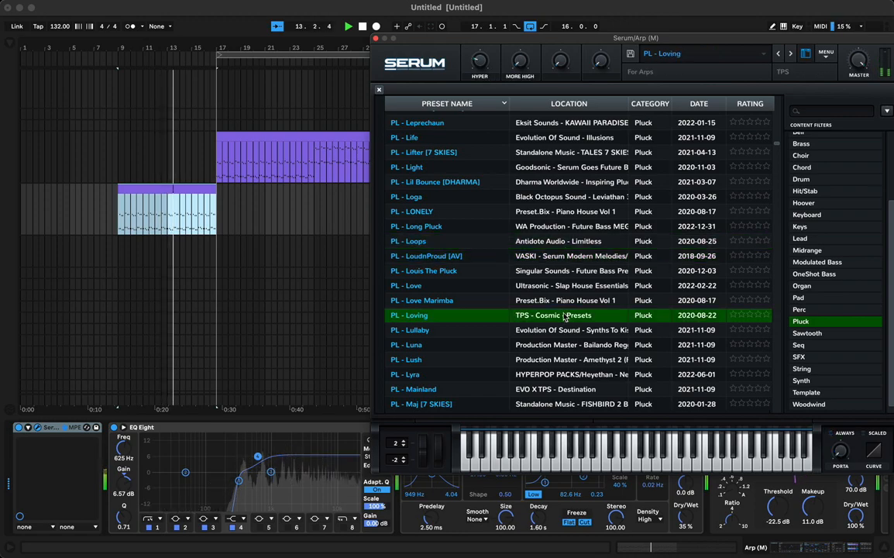
scroll(565, 267, down, 12)
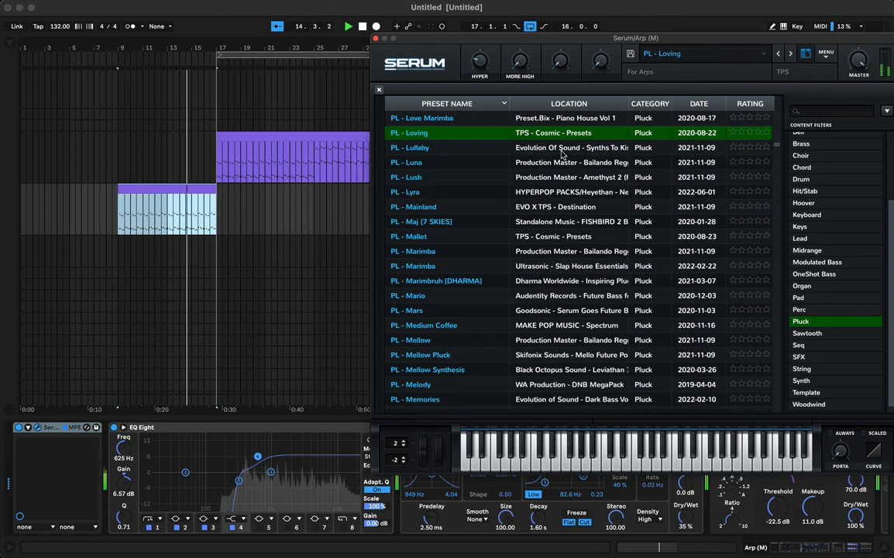
Try a duplicate of the 8-bar arpeggio clip at bar 17 and compare the playback with and without it.
click(187, 192)
key(super+d)
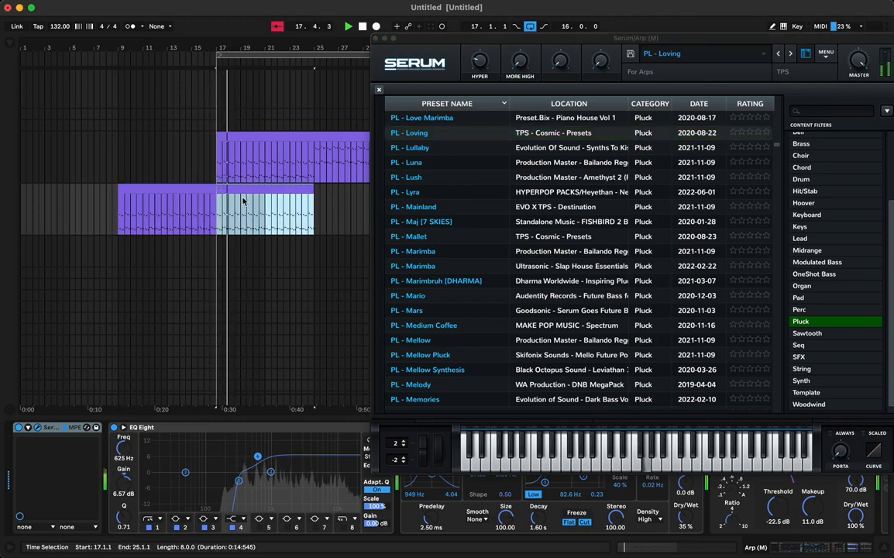
click(197, 189)
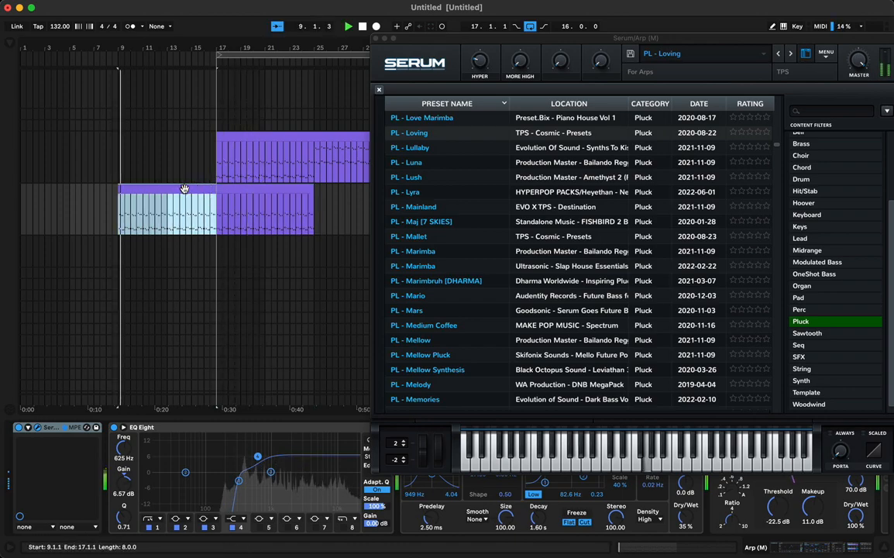
click(248, 191)
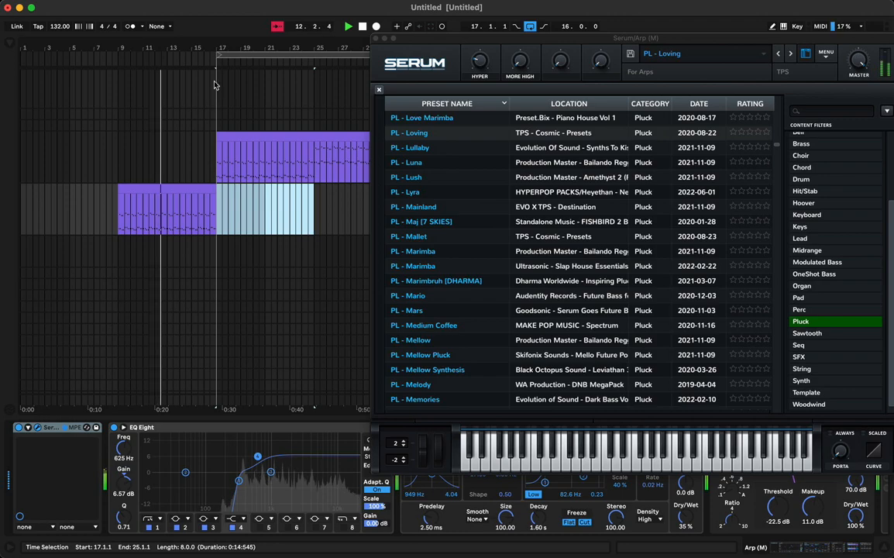
Trim the end of the 8-bar arpeggio clip to 16.4.2 and replay the transition into bar 17.
scroll(223, 132, up, 5)
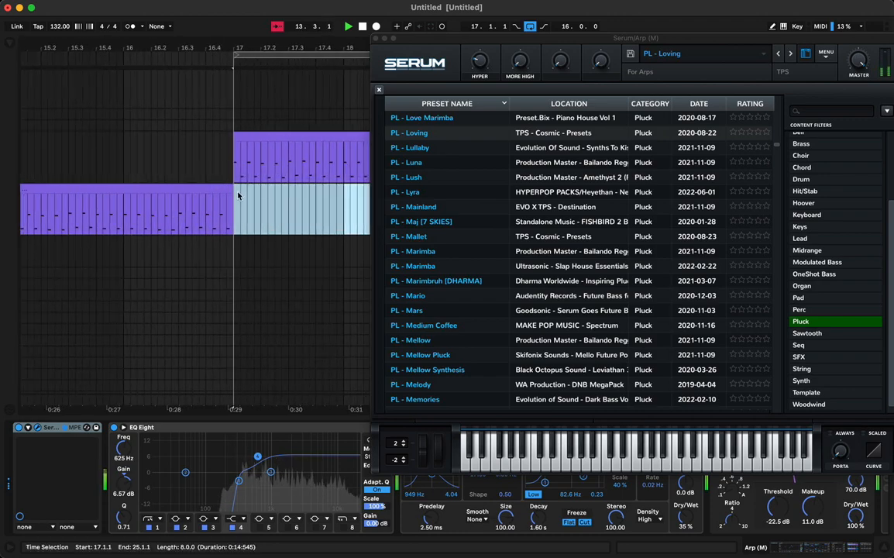
drag(229, 189, 226, 189)
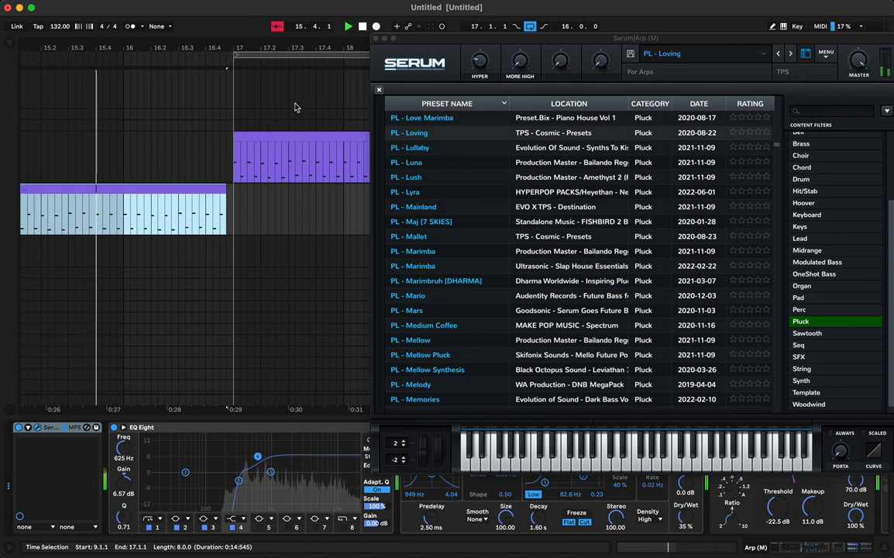
click(269, 133)
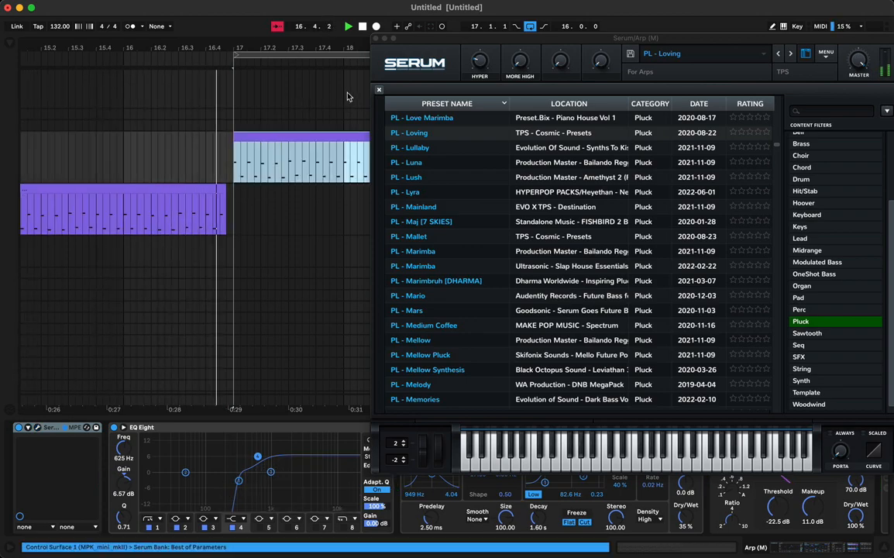
drag(226, 189, 211, 189)
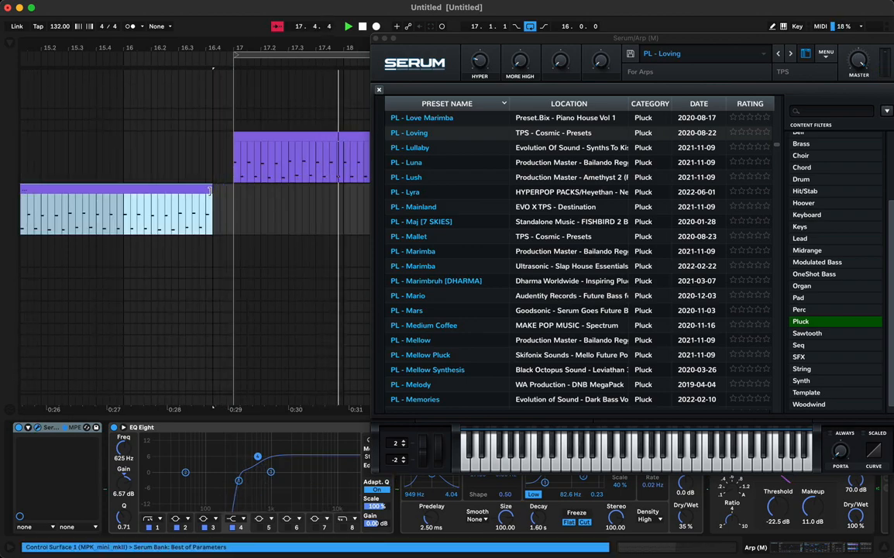
click(144, 151)
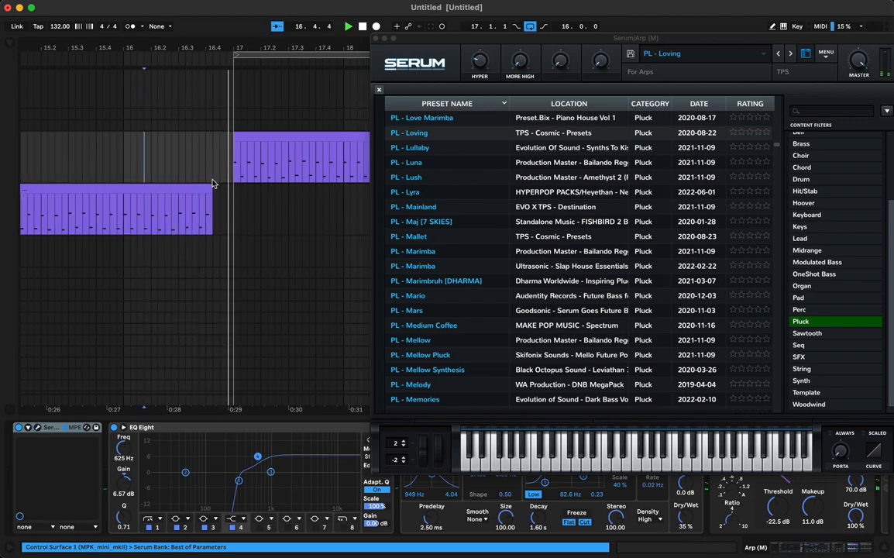
key(space)
key(space)
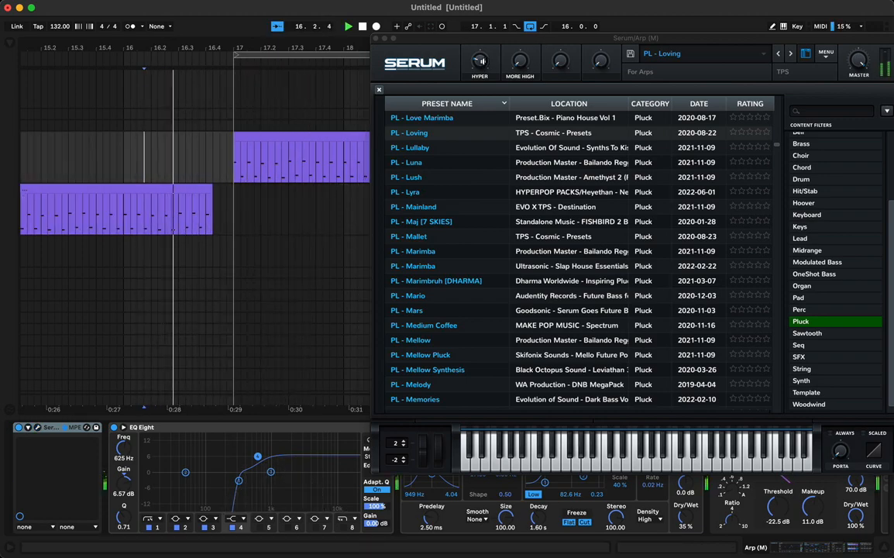
Adjust the Hyper macro of the PL - Loving preset while replaying the transition into the 16-bar arpeggio.
mouse_move(481, 61)
mouse_down()
mouse_move(481, 31)
mouse_move(480, 59)
mouse_move(481, 46)
mouse_move(519, 61)
mouse_move(519, 32)
mouse_up()
key(space)
key(space)
key(space)
key(space)
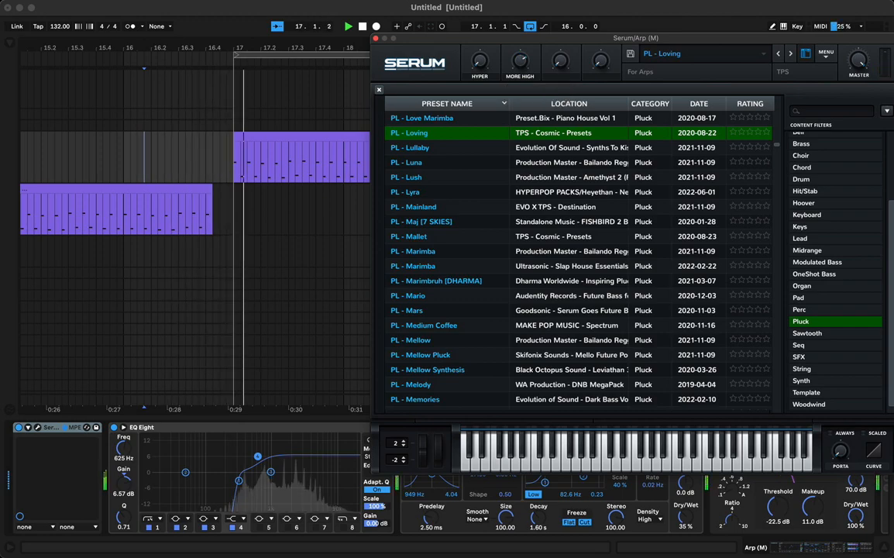
Turn off the Reverb effect inside Serum's PL - Loving preset while playing the 8-bar arpeggio.
click(807, 55)
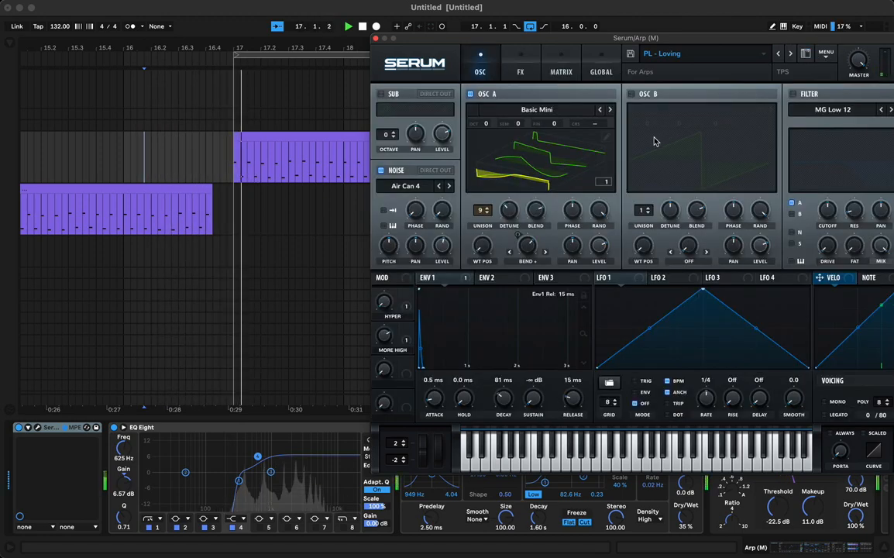
click(520, 71)
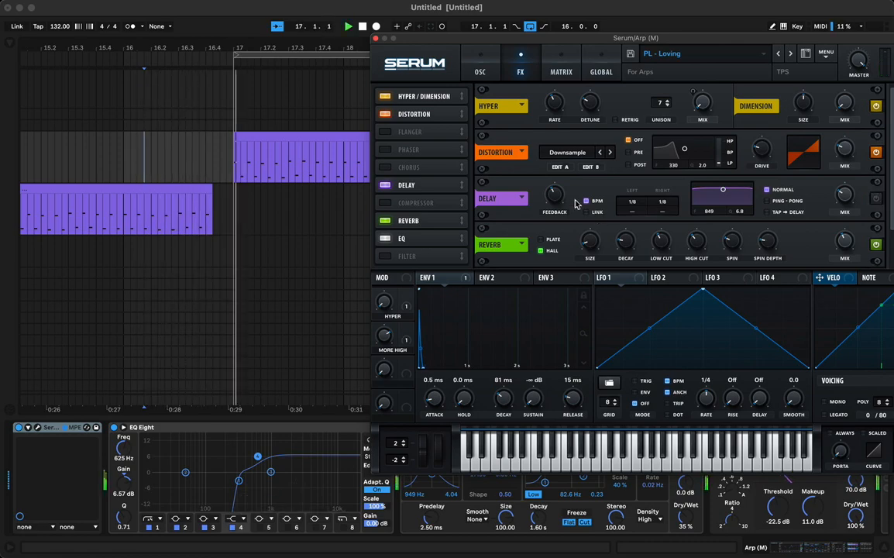
click(56, 189)
key(space)
key(space)
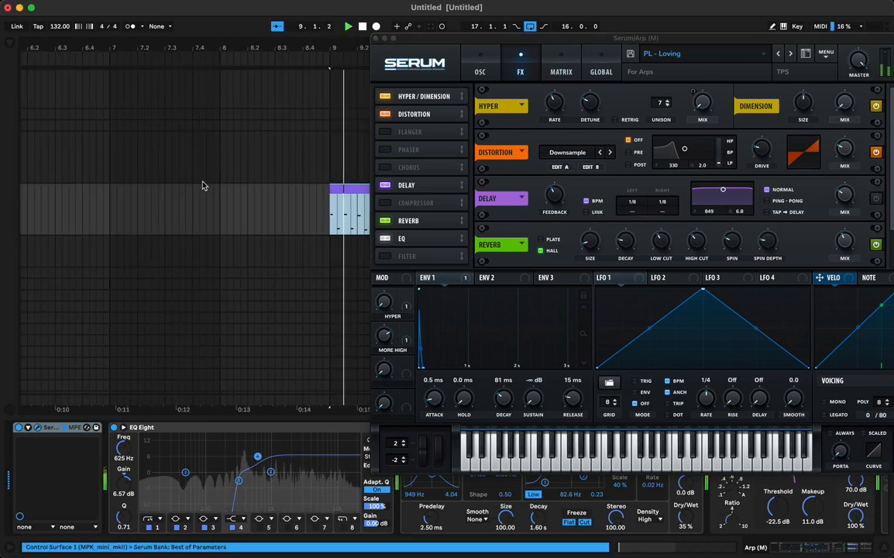
scroll(204, 186, right, 4)
scroll(202, 185, right, 10)
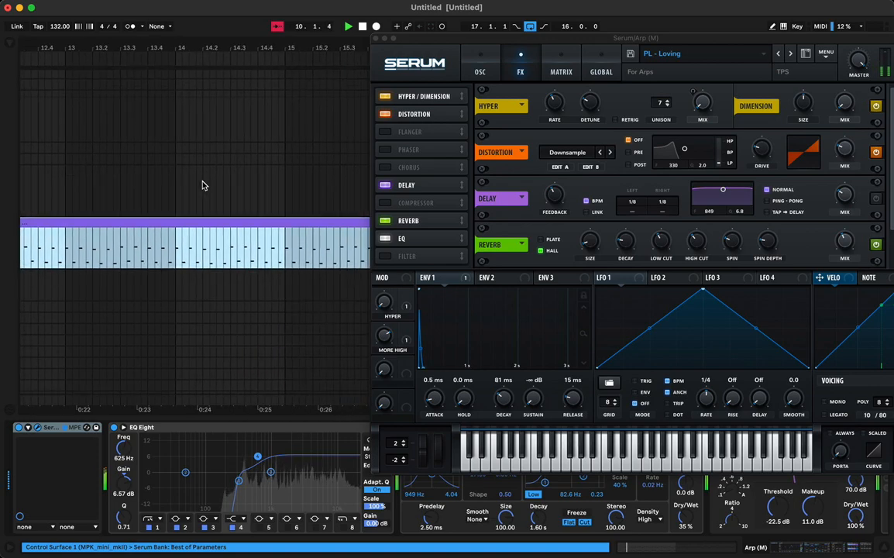
scroll(202, 184, right, 2)
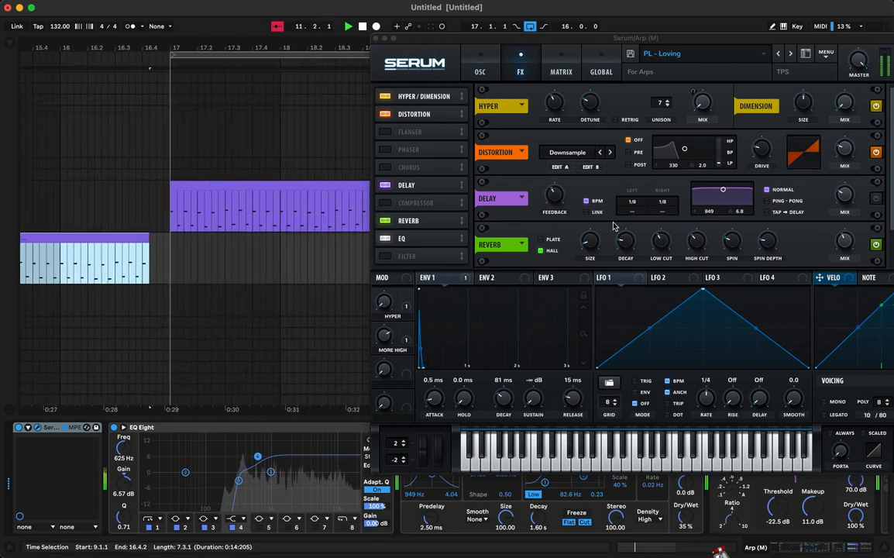
click(876, 246)
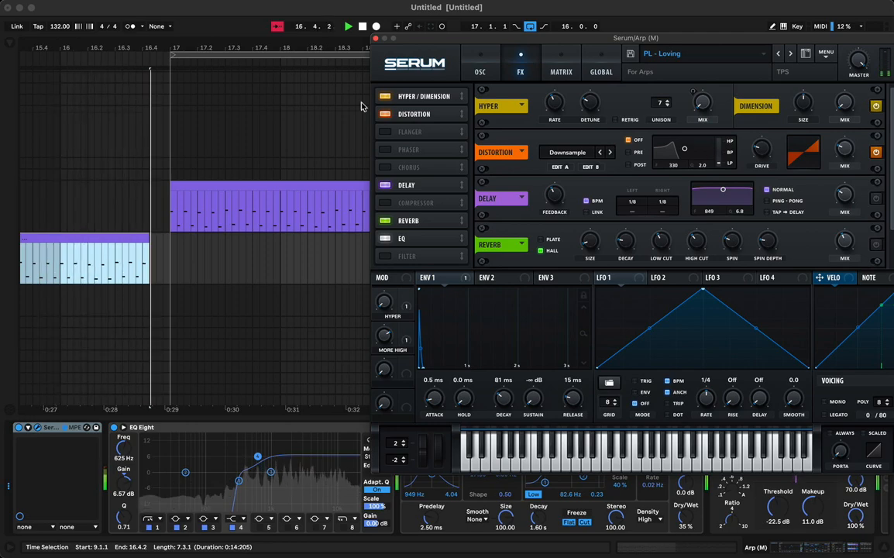
Copy the Raum reverb from the Arp track to the end of the 16-bar Arp (M) track's device chain and switch it on.
click(194, 187)
click(376, 38)
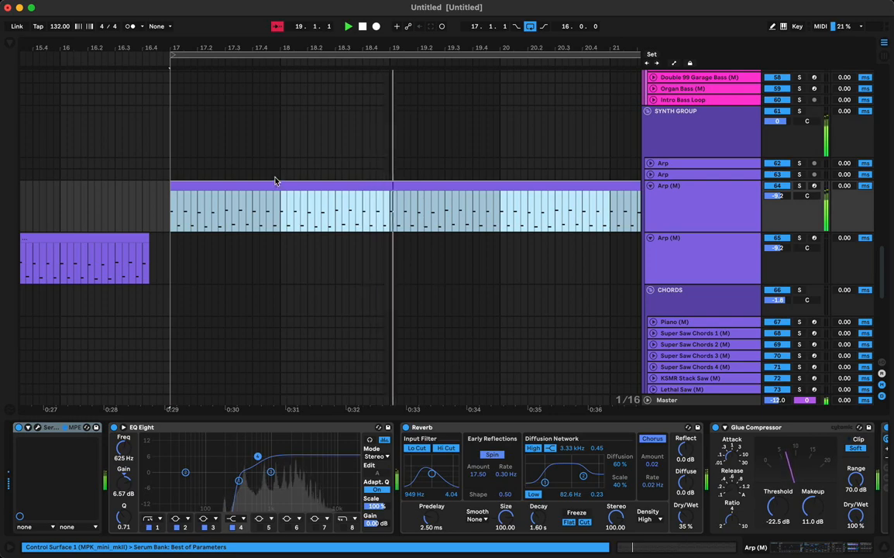
scroll(636, 460, right, 5)
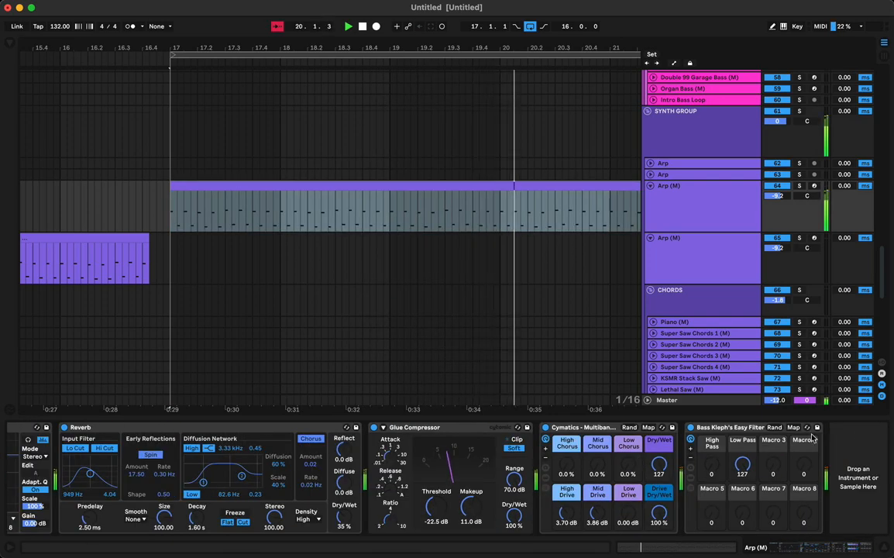
click(668, 174)
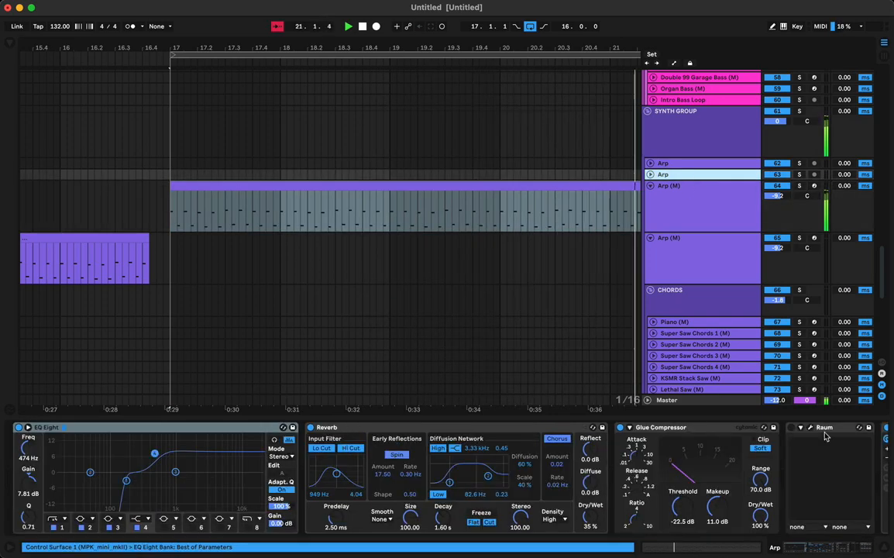
scroll(710, 450, right, 4)
click(650, 431)
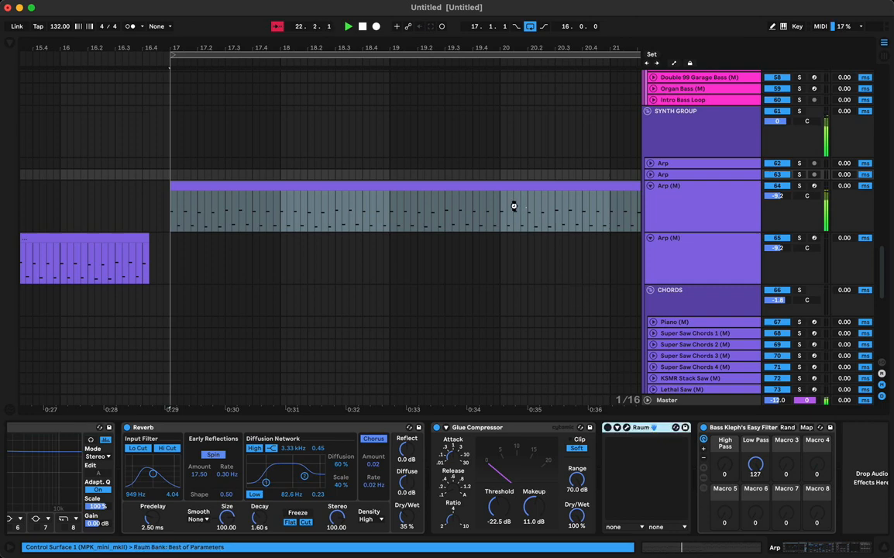
click(434, 199)
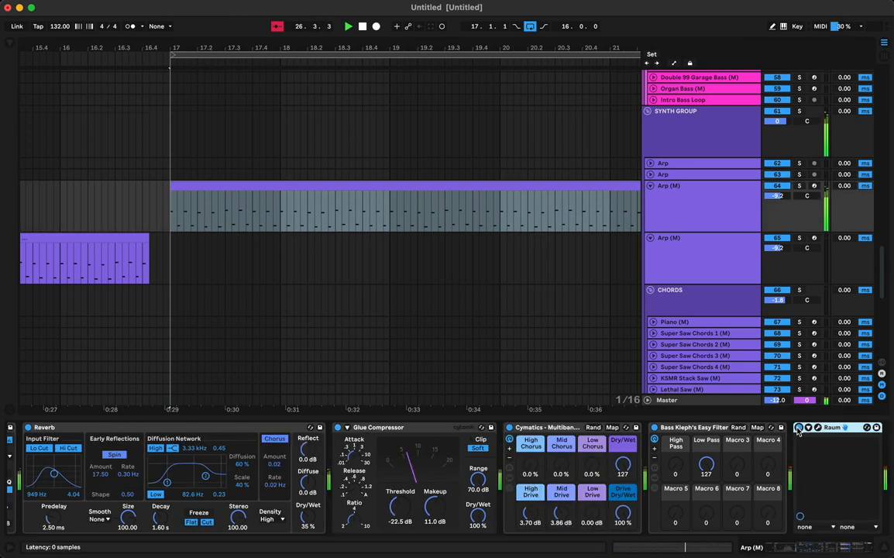
Open Raum on the 16-bar Arp (M) track and raise its Mix to about 68% while playing the arpeggio.
click(219, 186)
key(space)
key(space)
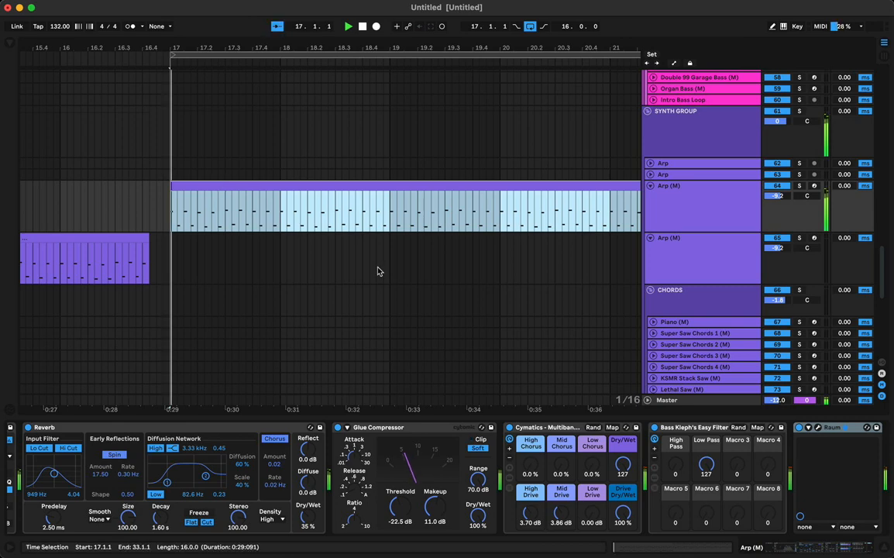
click(808, 427)
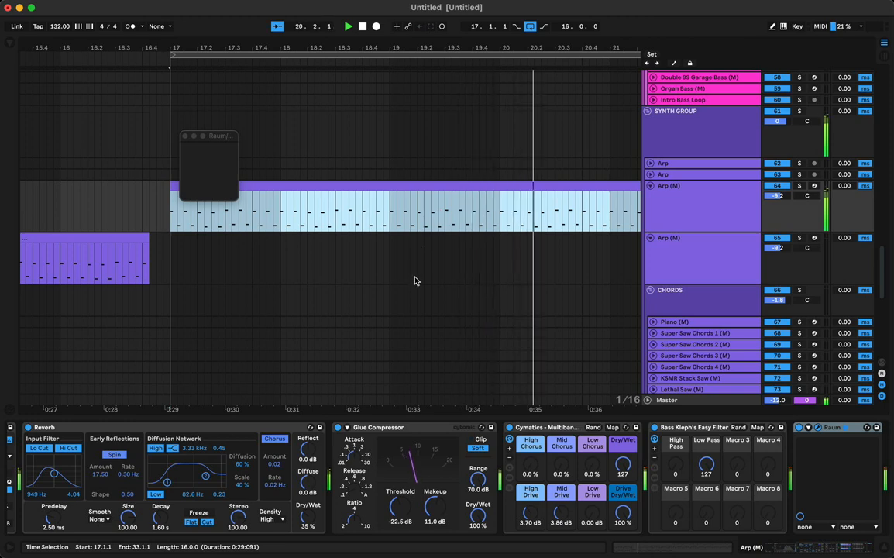
drag(475, 265, 473, 296)
drag(218, 330, 212, 183)
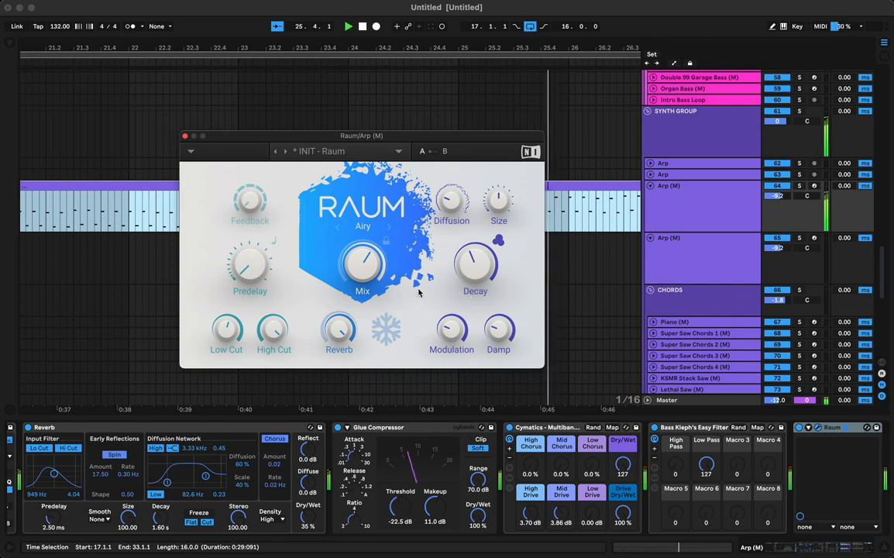
drag(368, 238, 366, 248)
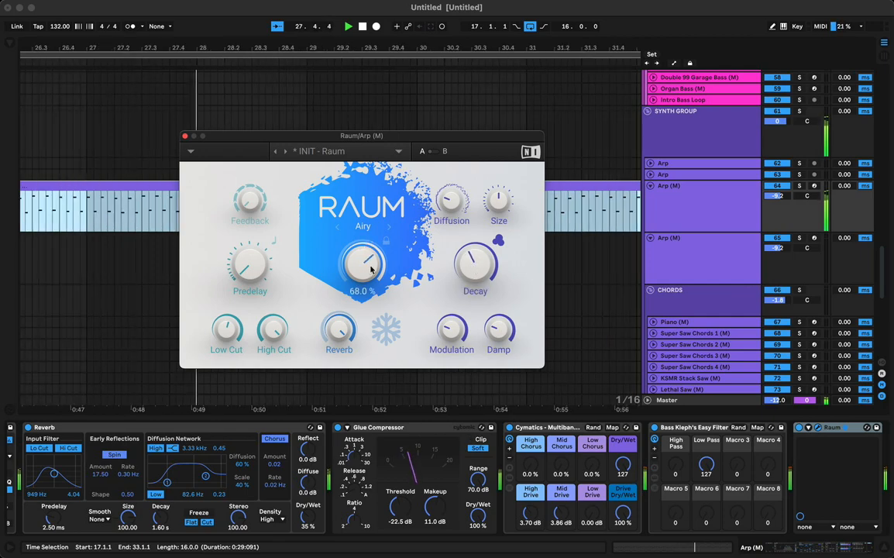
key(space)
key(space)
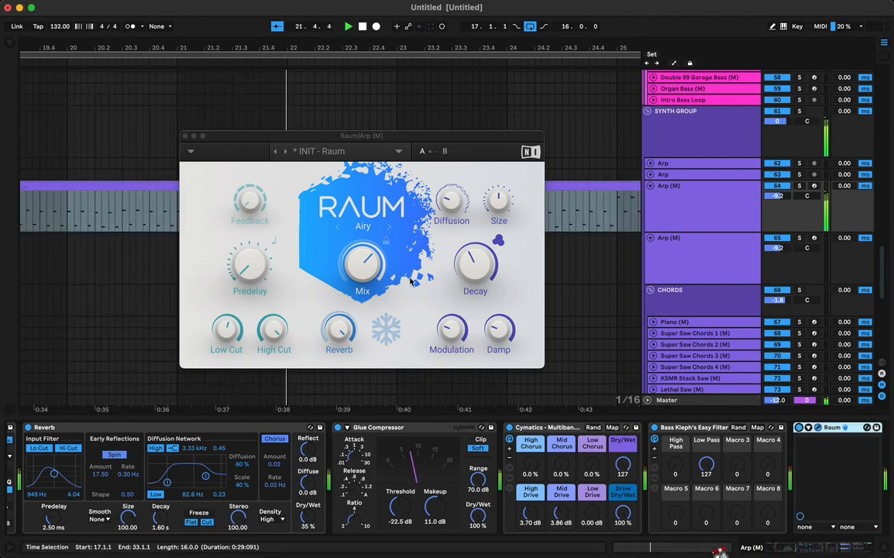
Load Raum's factory preset Ballad Vox from the Echoes category and audition the following presets up to Cymbal Eko on the playing arpeggio.
click(340, 153)
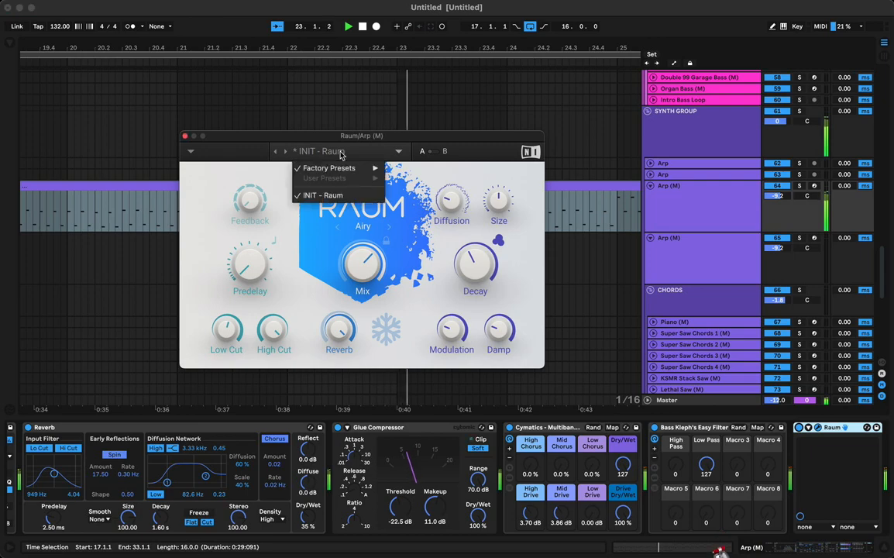
mouse_move(356, 168)
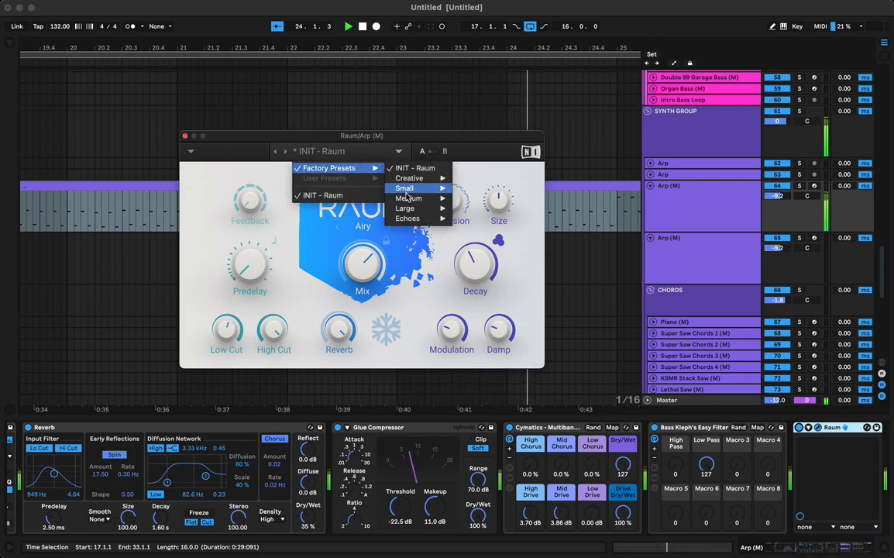
mouse_move(444, 220)
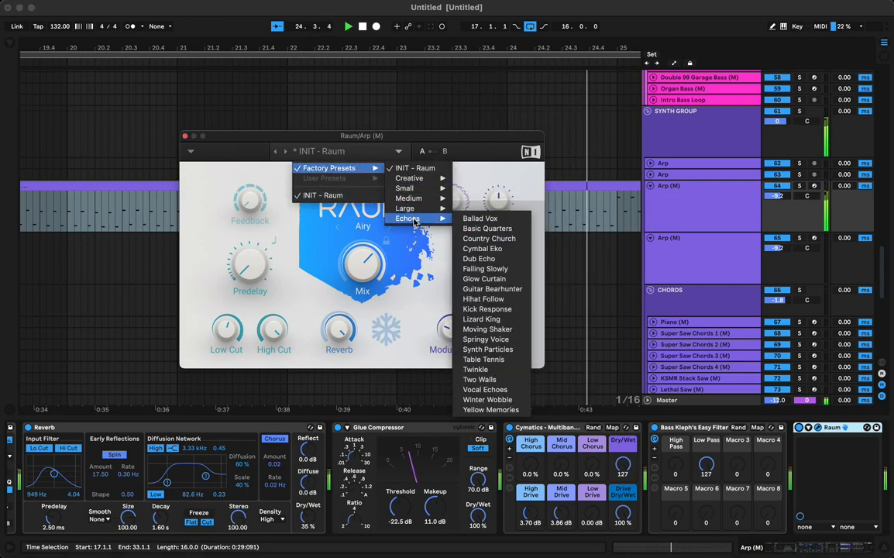
click(480, 219)
click(285, 151)
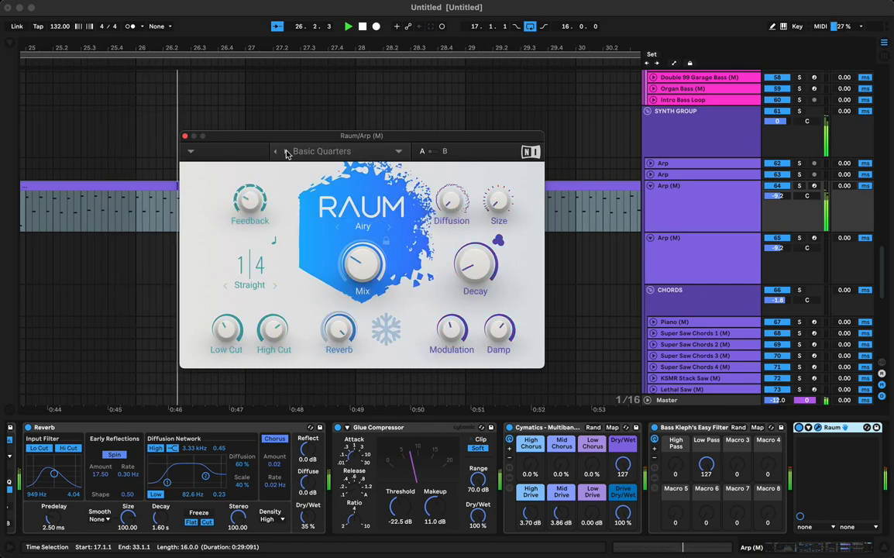
click(285, 151)
click(285, 152)
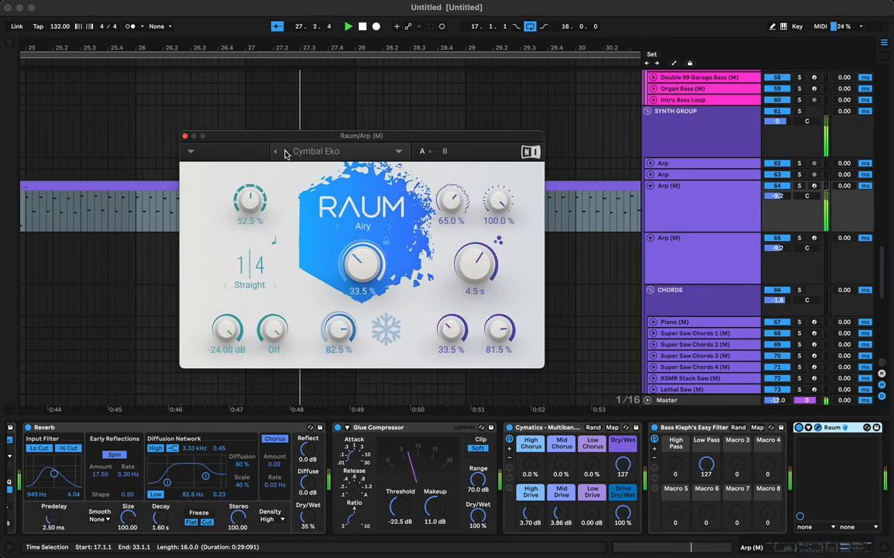
click(284, 152)
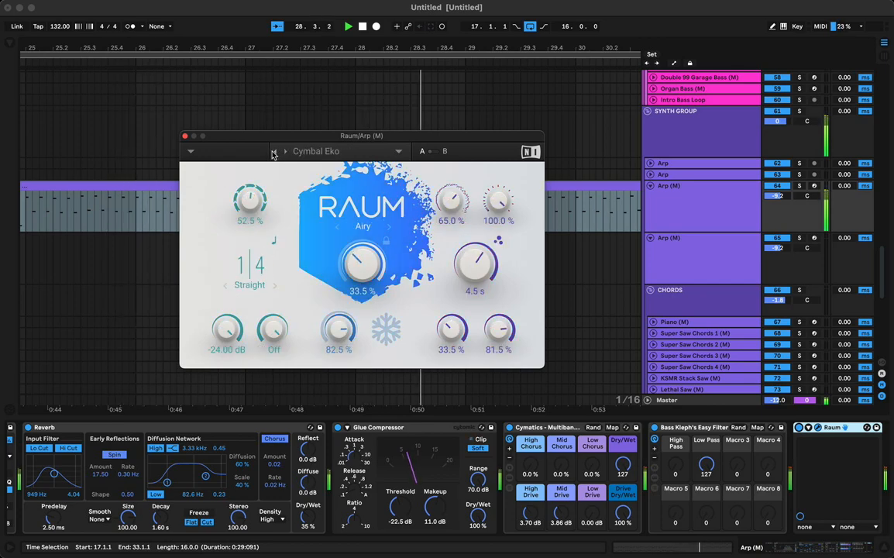
click(284, 153)
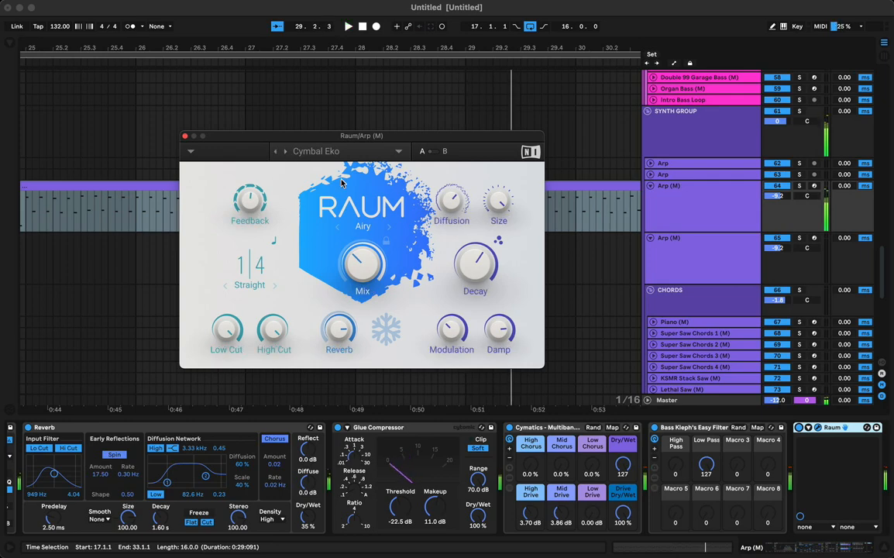
Replay the 16-bar arpeggio from its start and audition Raum's Echoes presets from Dub Echo on through Synth Particles.
key(space)
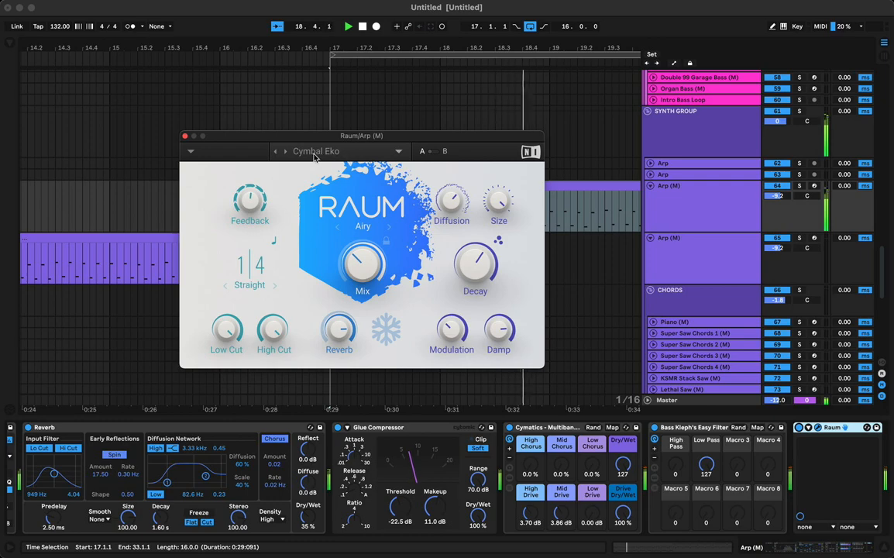
click(284, 152)
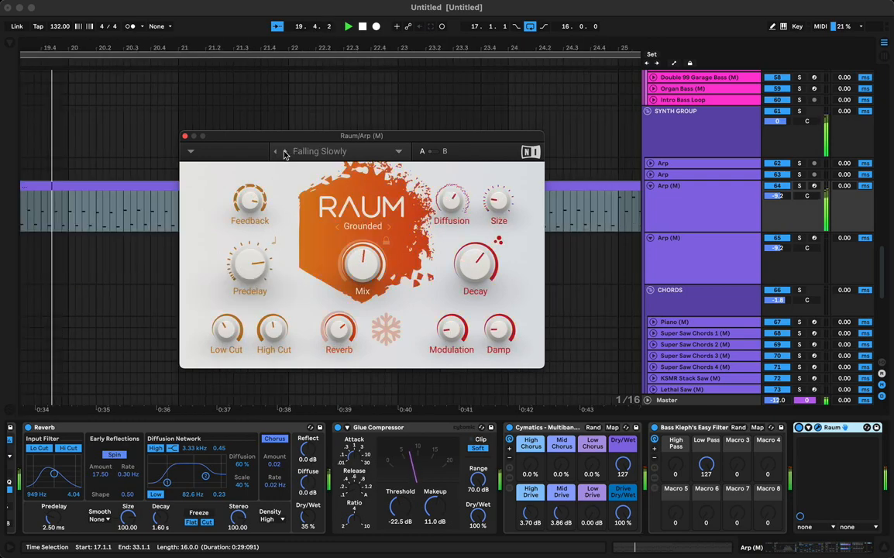
click(284, 152)
click(284, 152)
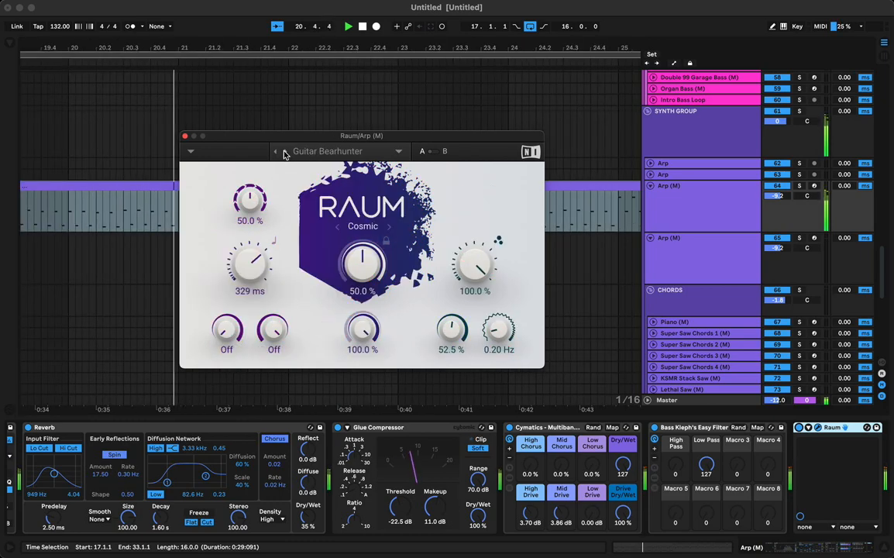
click(285, 151)
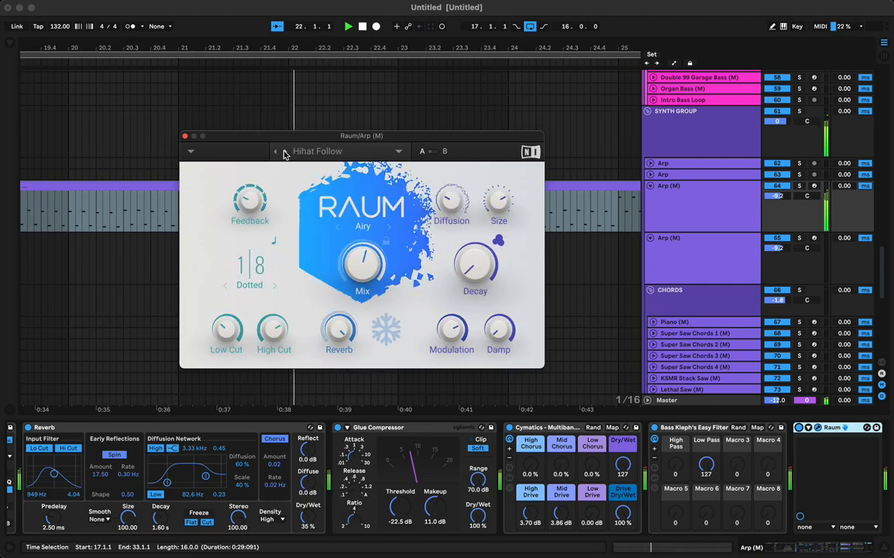
click(284, 152)
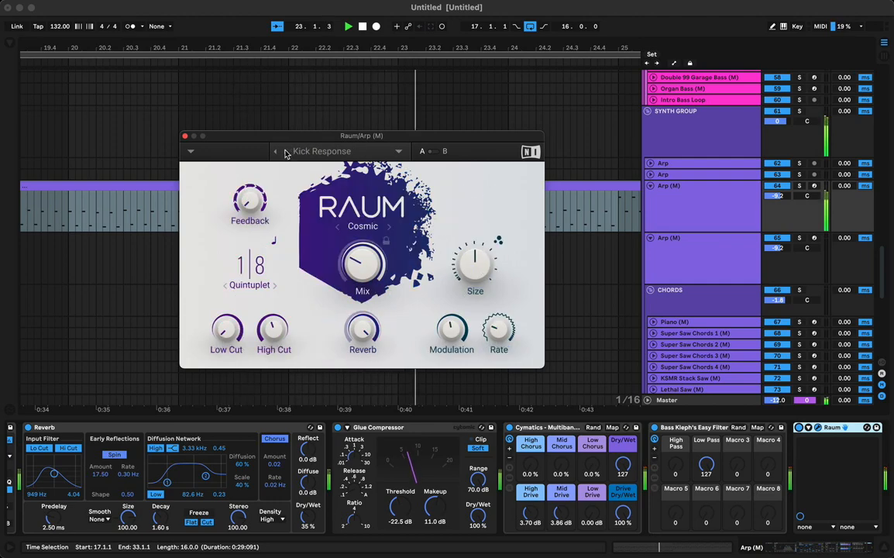
click(285, 152)
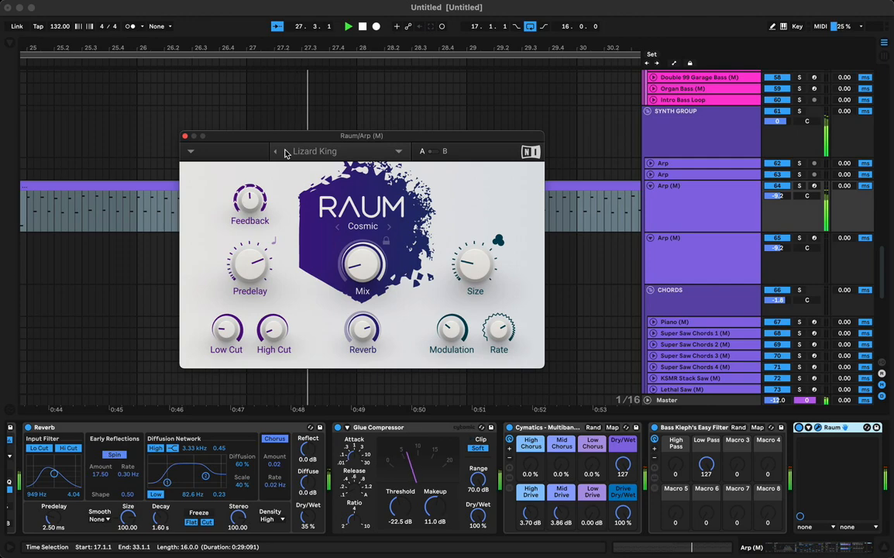
click(285, 151)
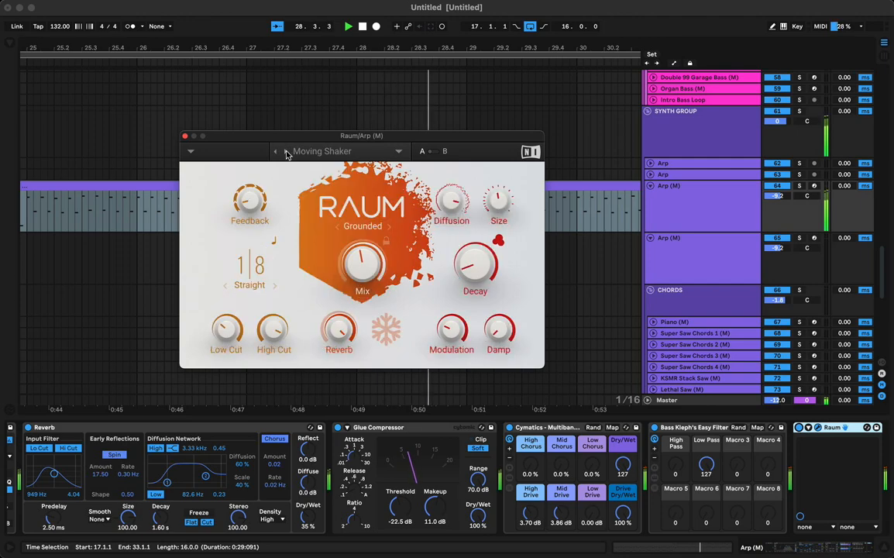
click(285, 152)
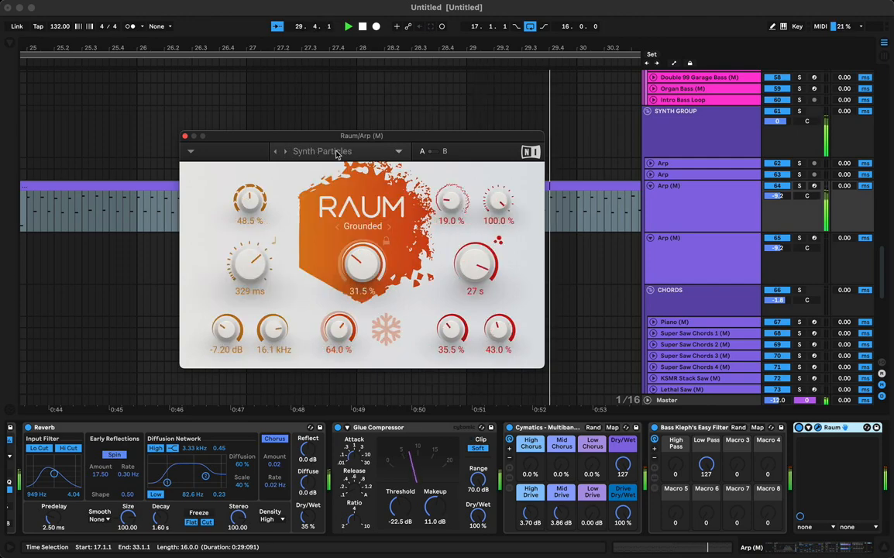
Load Raum's Wooden Room preset from the Medium category and audition the presets before it back to Stadium Gig.
click(329, 151)
mouse_move(364, 168)
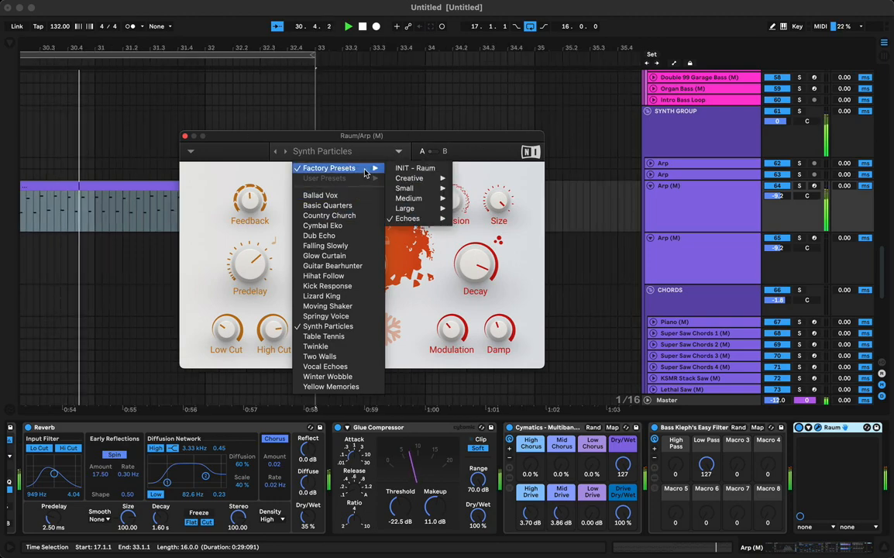
mouse_move(418, 178)
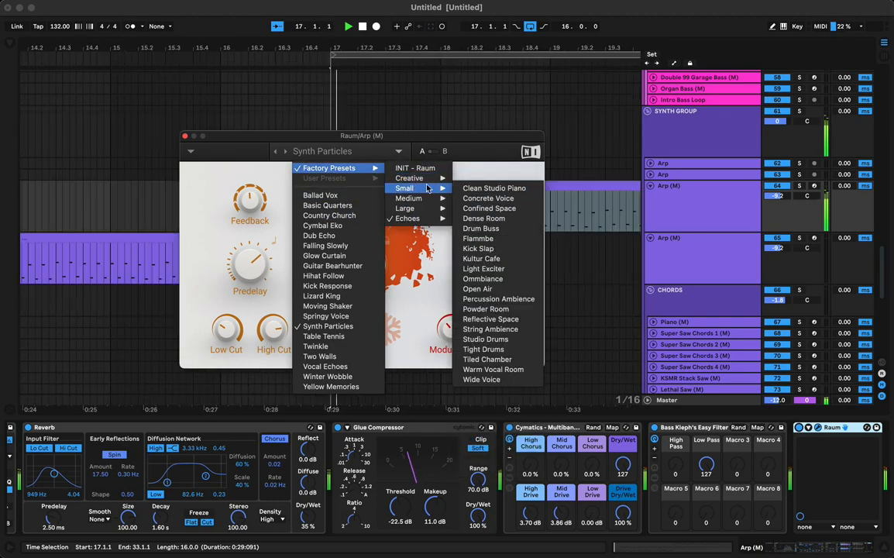
mouse_move(430, 209)
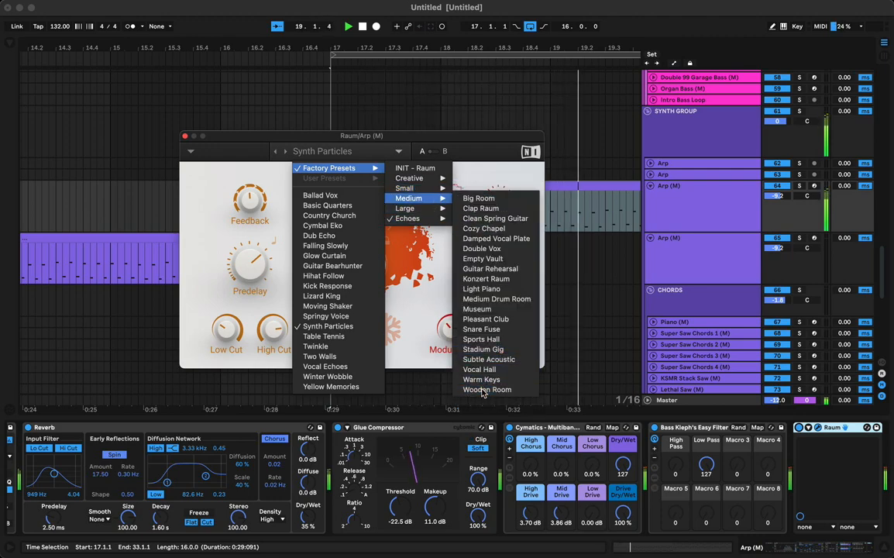
click(482, 389)
click(275, 152)
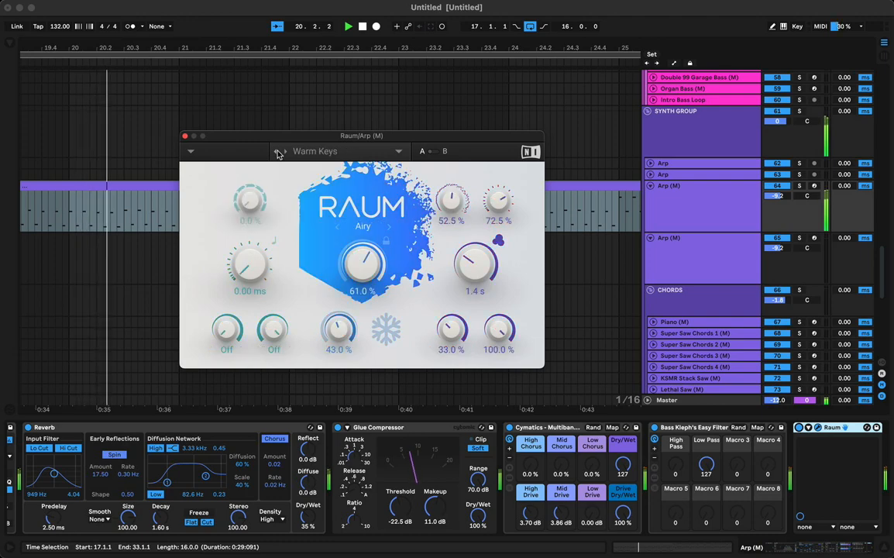
click(276, 152)
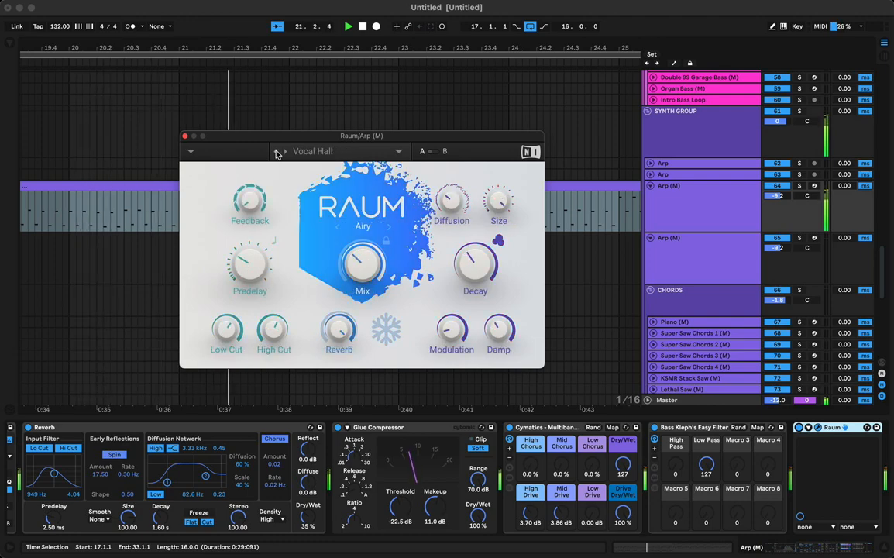
click(276, 152)
click(276, 152)
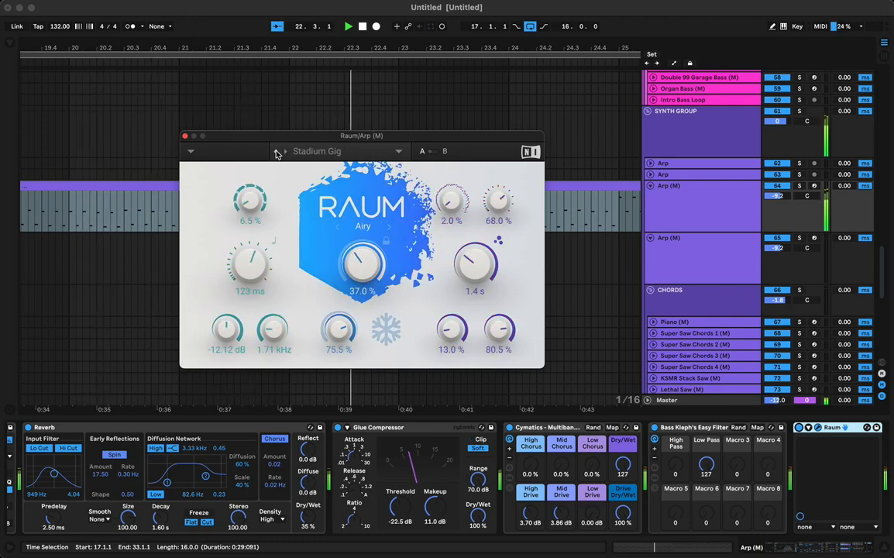
Continue auditioning Raum's Medium presets backwards from Sports Hall to Light Piano while the arpeggio plays.
click(276, 152)
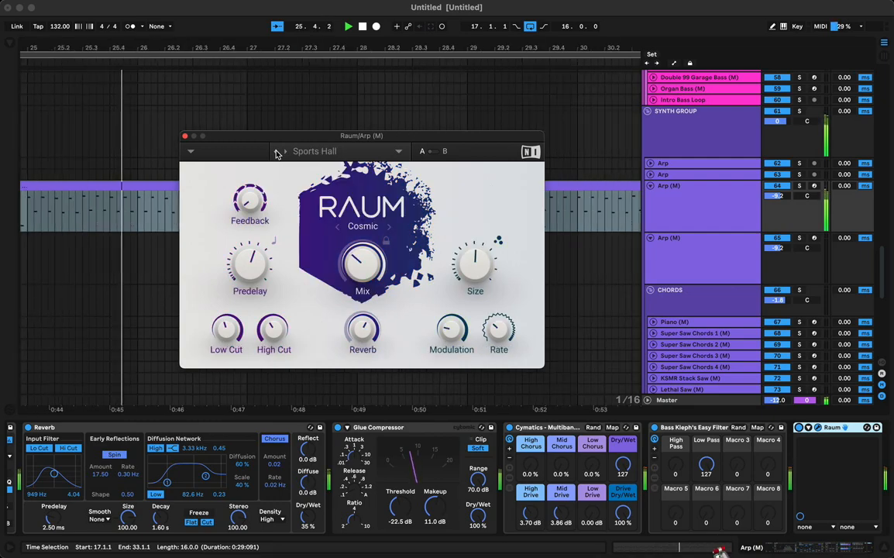
click(276, 152)
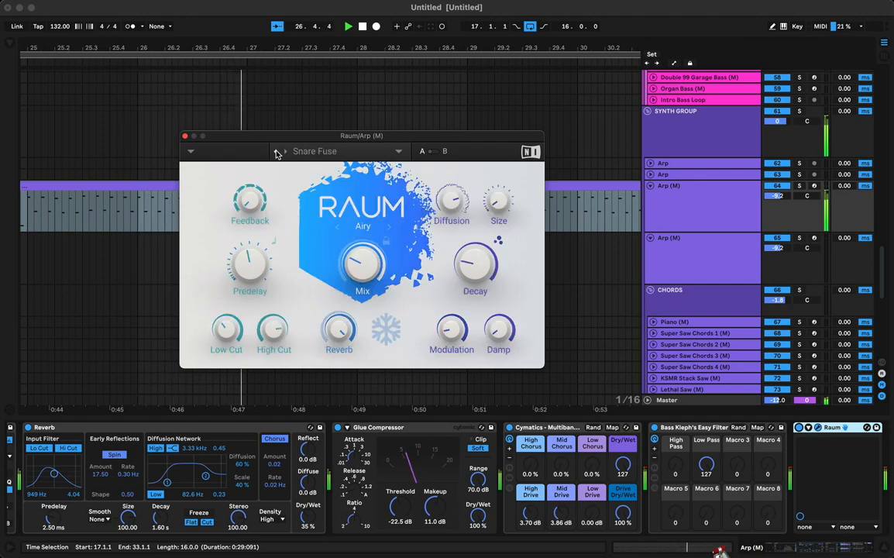
click(276, 152)
click(276, 152)
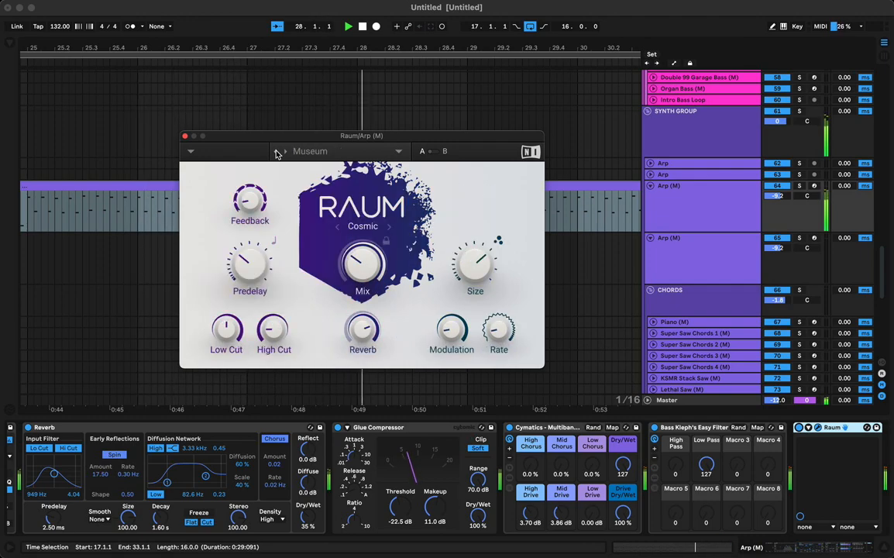
click(275, 152)
click(276, 151)
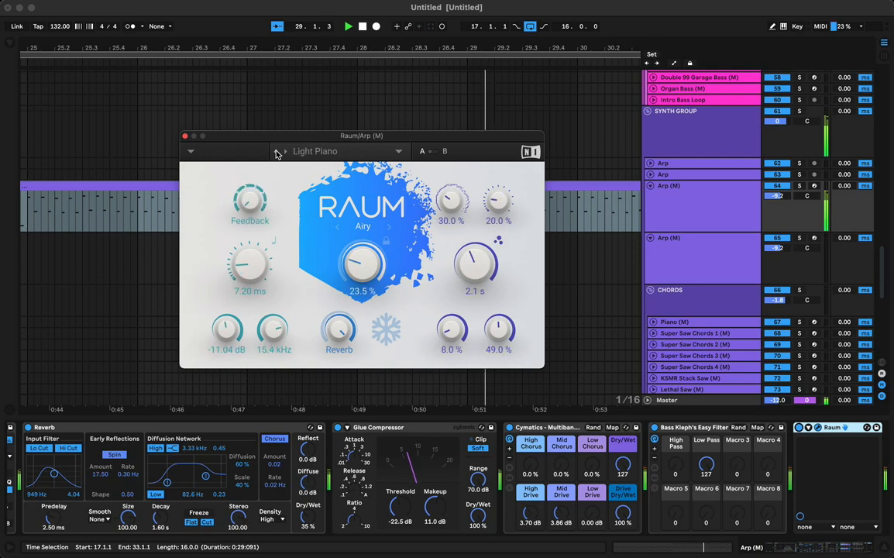
Replay the arpeggio with its Arp (M) track briefly soloed and adjust the Light Piano preset's Mix to about 36.5%.
key(space)
key(space)
key(s)
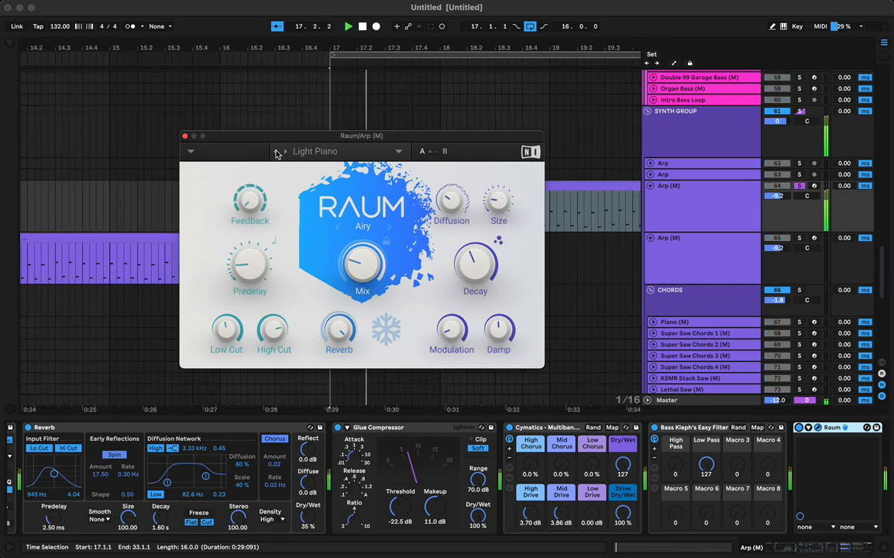
key(s)
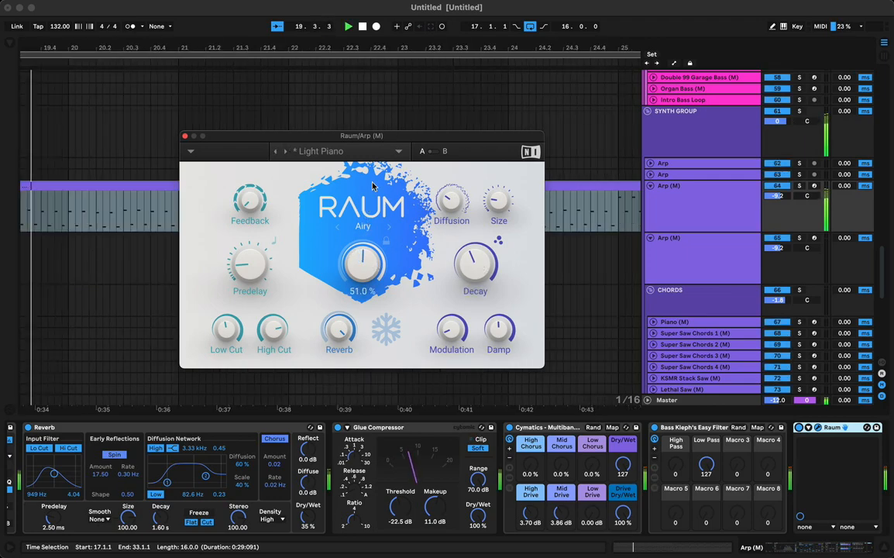
drag(370, 264, 369, 216)
drag(366, 265, 366, 275)
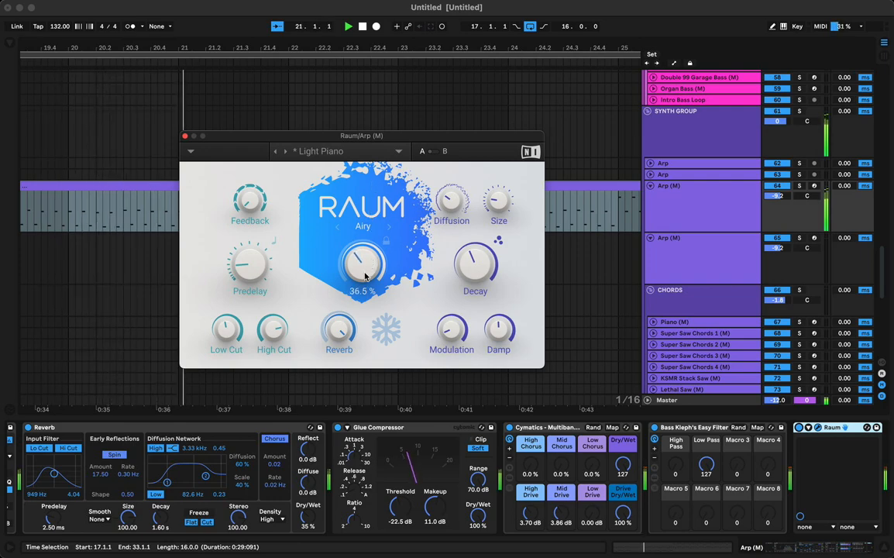
Load Raum's Big Room preset for the 16-bar Arp (M) track and close the plug-in window.
click(332, 153)
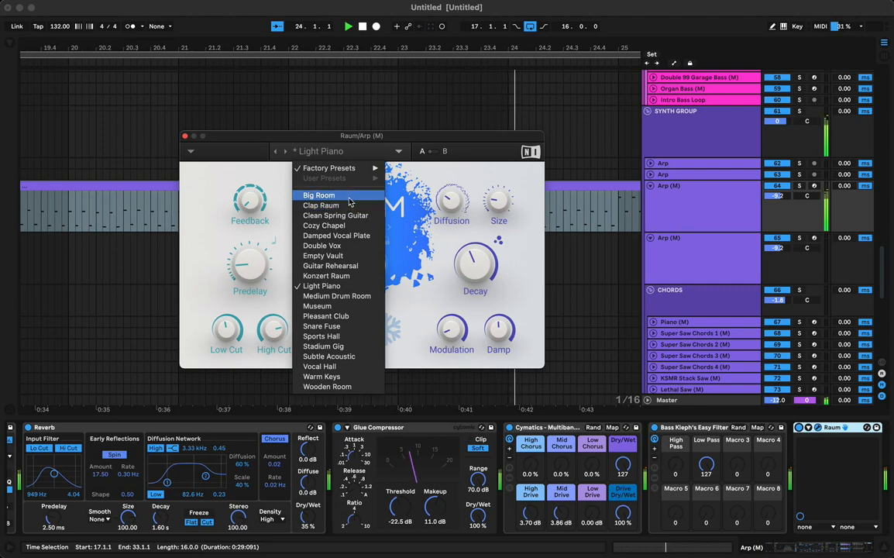
click(348, 200)
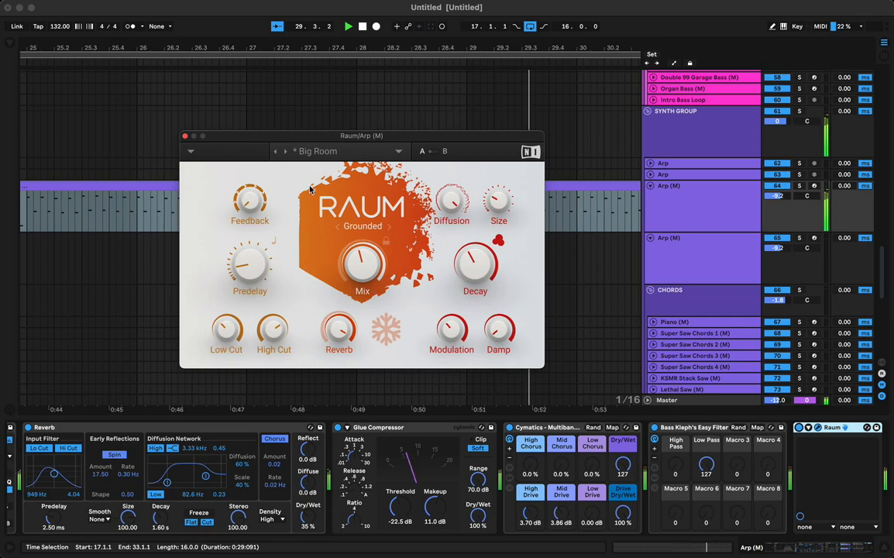
click(184, 136)
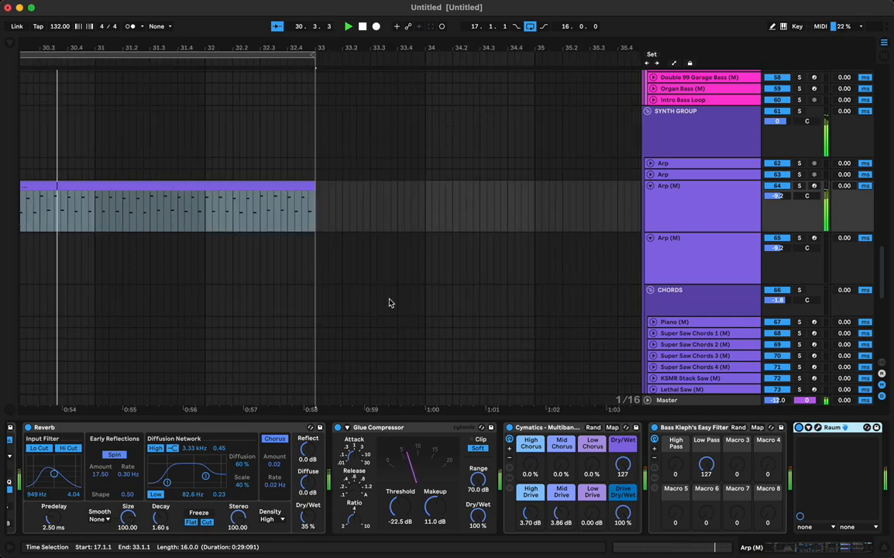
Copy the 16-bar Arp (M) clip to the Super Saw Chords 1 (M) track at bars 17 to 33.
drag(283, 44, 450, 41)
drag(364, 50, 365, 16)
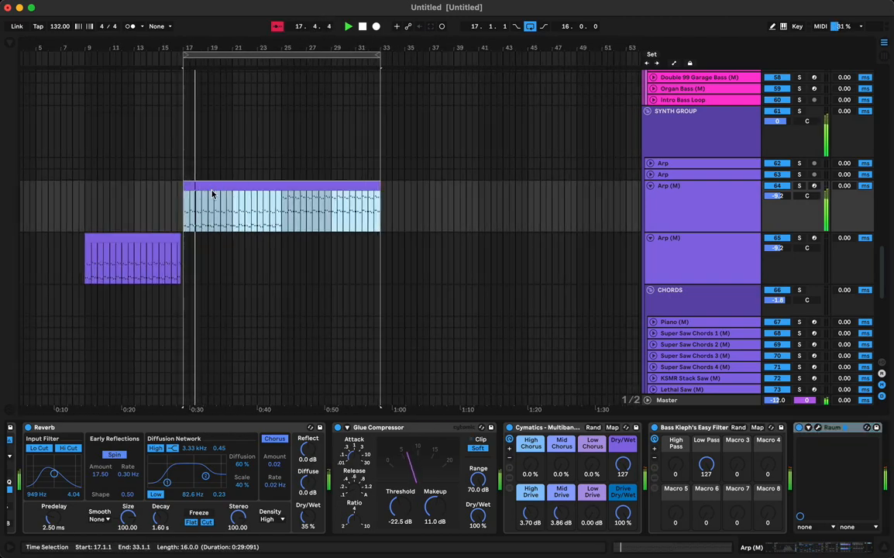
drag(213, 194, 225, 325)
click(225, 325)
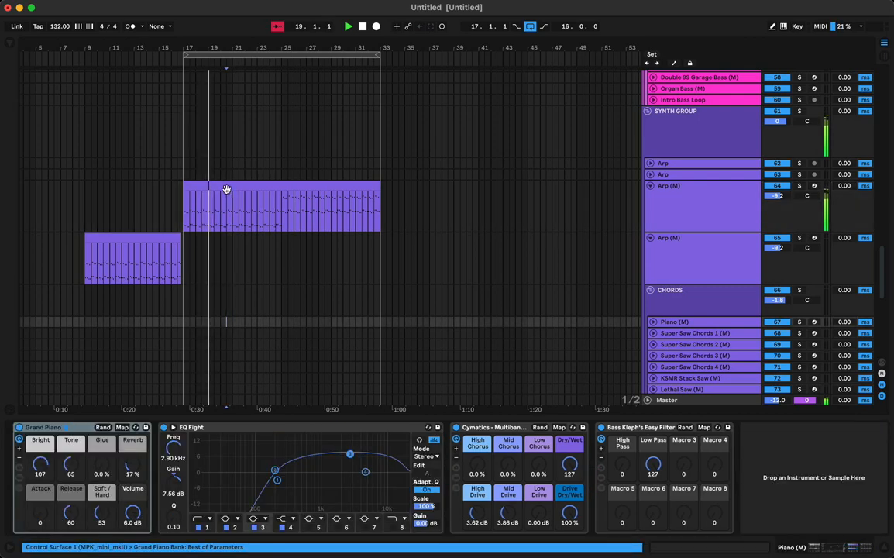
drag(226, 189, 259, 331)
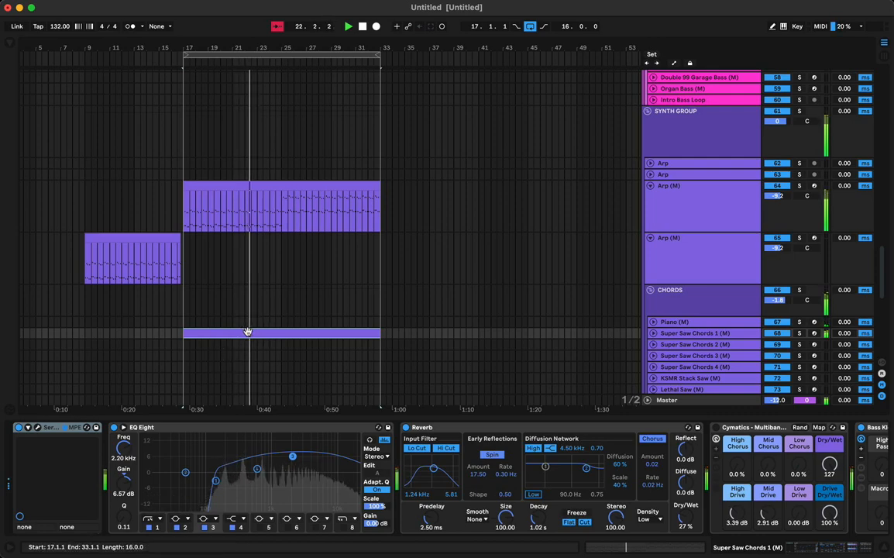
Examine the notes of the 16-bar Arp (M) clip in the piano roll.
double_click(245, 187)
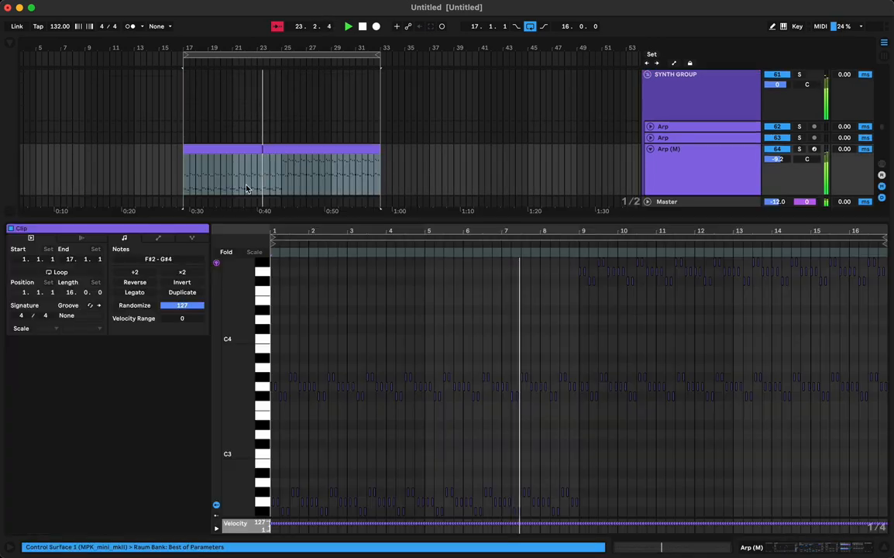
key(super+alt+l)
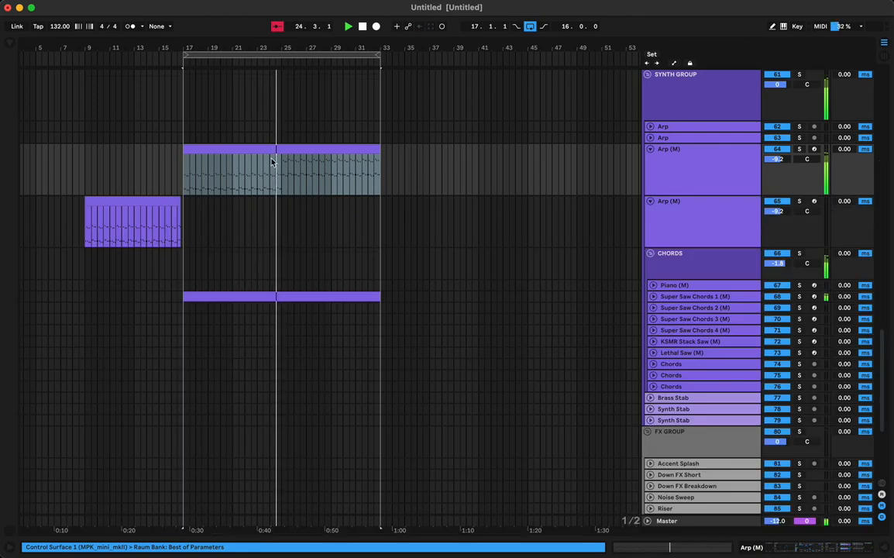
double_click(263, 151)
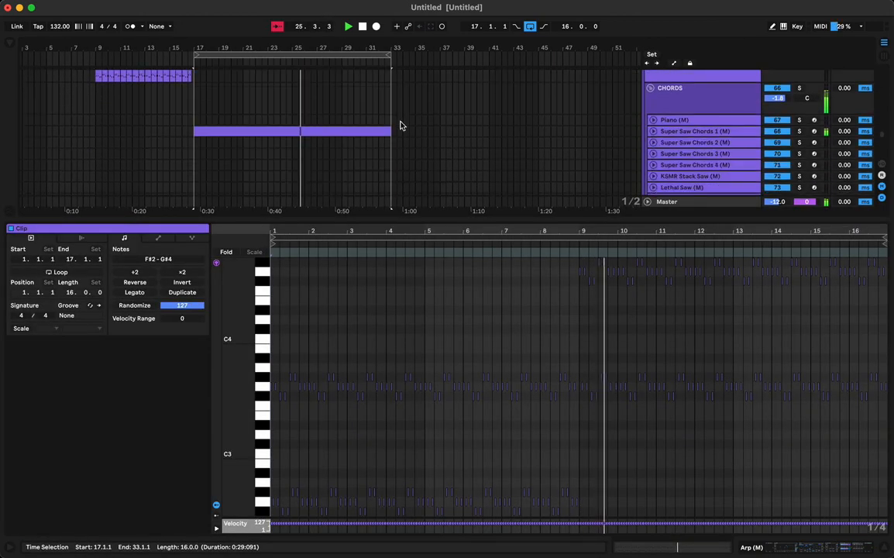
Unfold the Super Saw Chords 1 (M) track, then replay its copied clip while inspecting all of its notes.
click(653, 132)
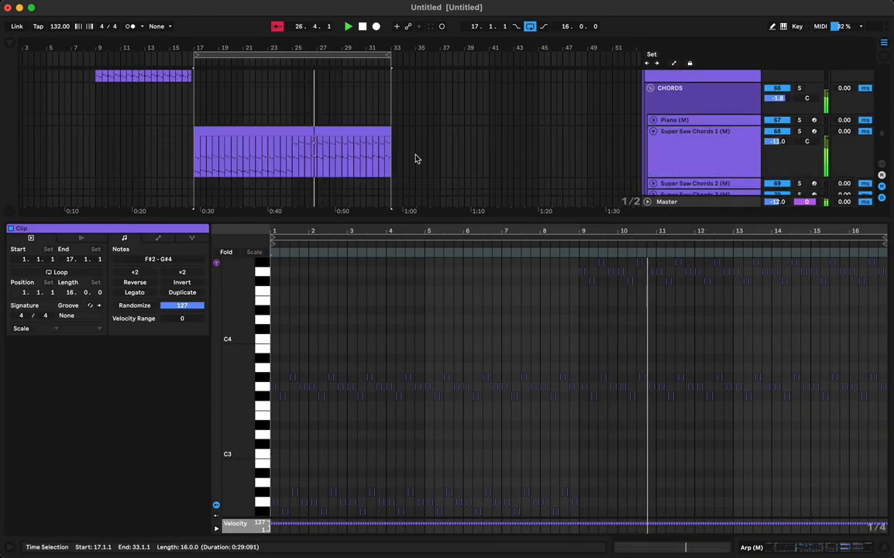
double_click(351, 145)
key(space)
key(space)
click(343, 342)
key(super+a)
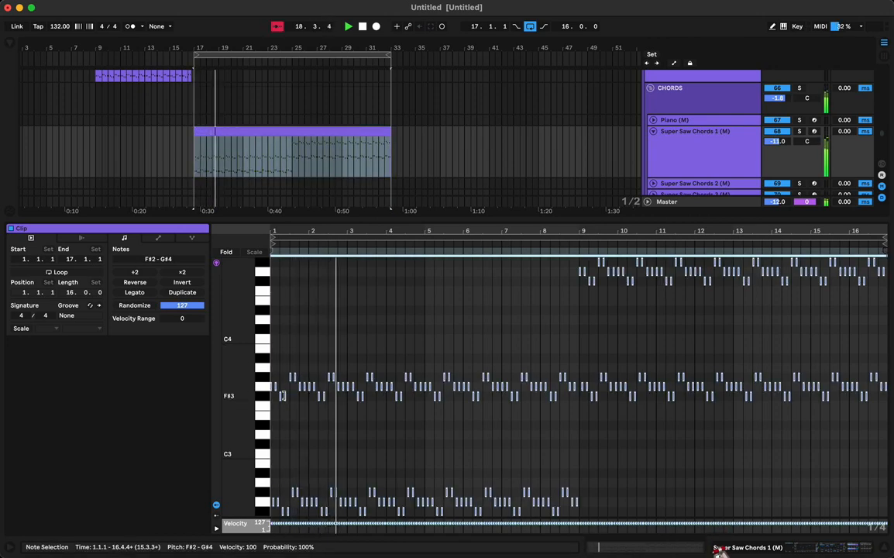
click(283, 396)
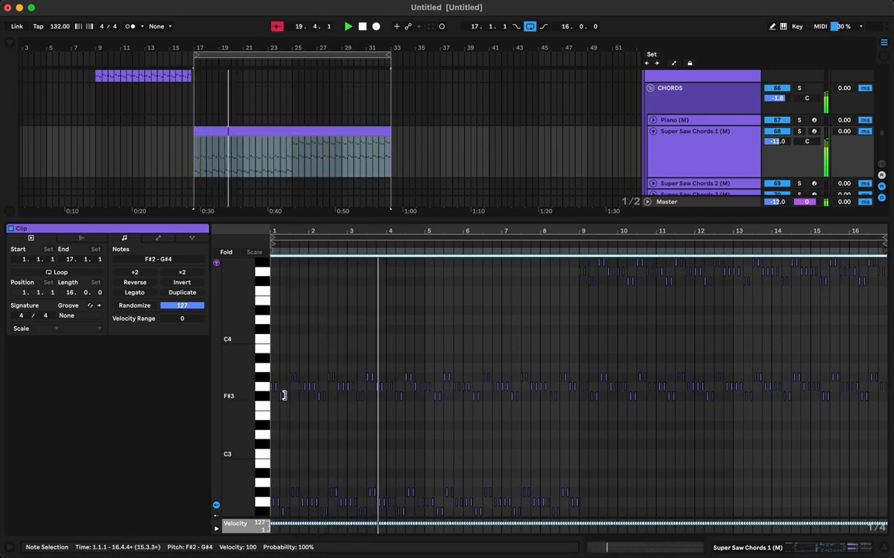
drag(285, 396, 285, 396)
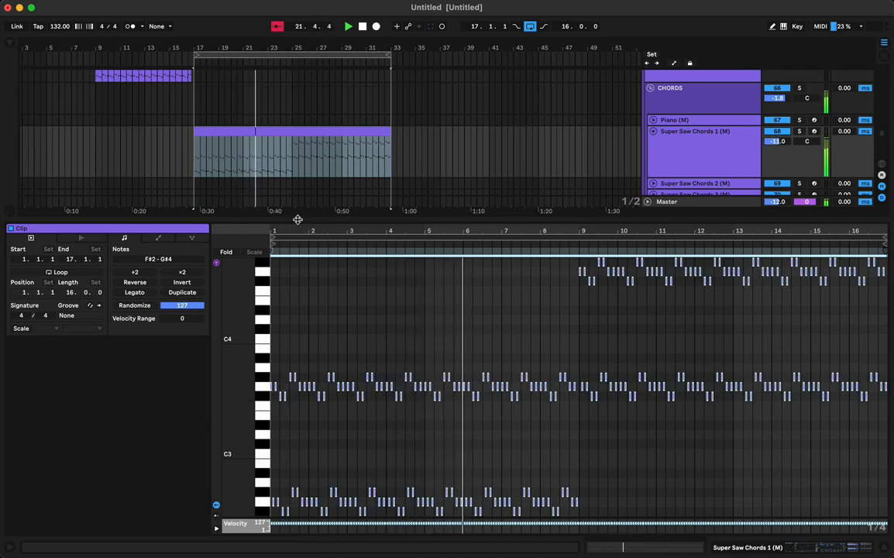
On Super Saw Chords 1 (M), raise Mid Drive to 3.70 dB, shift EQ Eight's band 1 low cut slightly lower and replay.
key(super+alt+l)
click(229, 132)
key(shift+Tab)
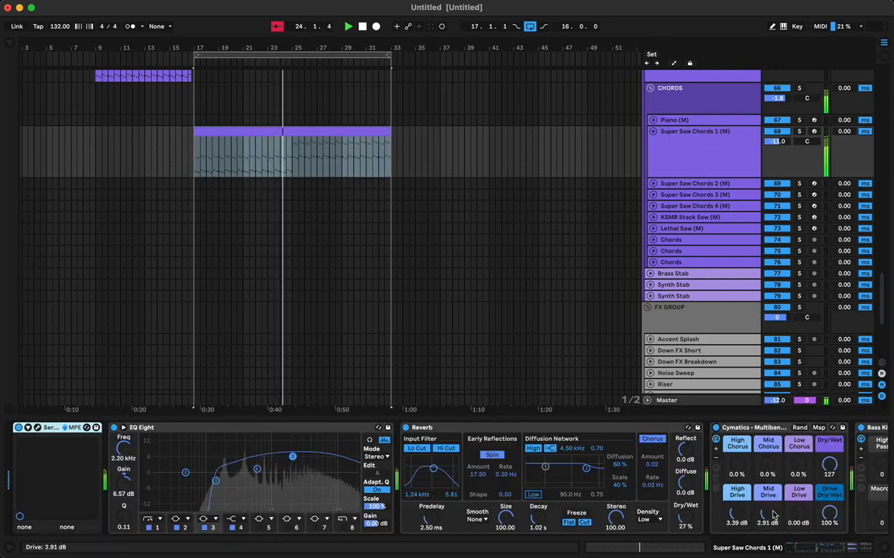
drag(774, 515, 774, 508)
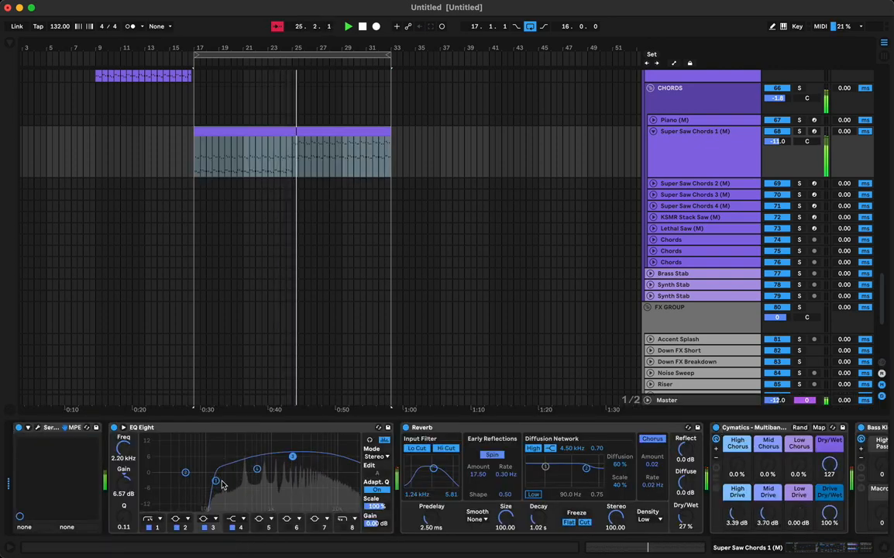
drag(217, 481, 211, 485)
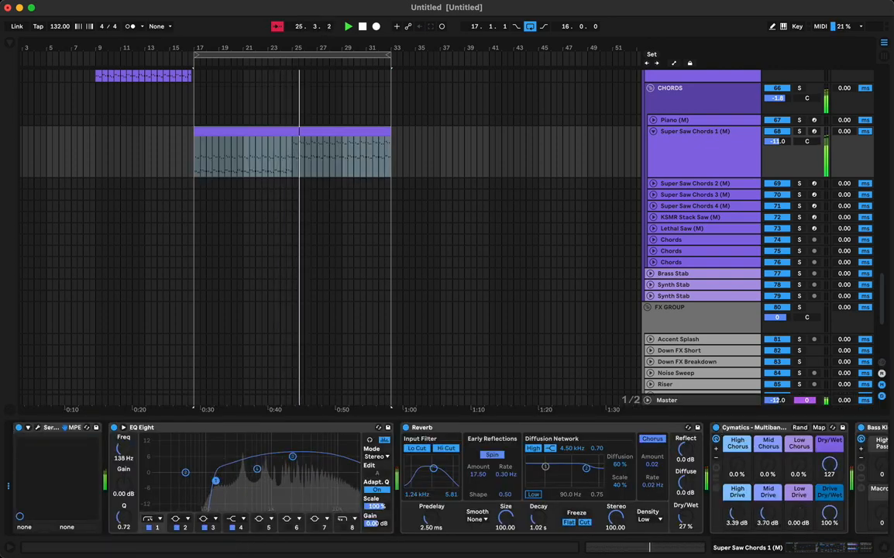
click(291, 457)
key(space)
key(space)
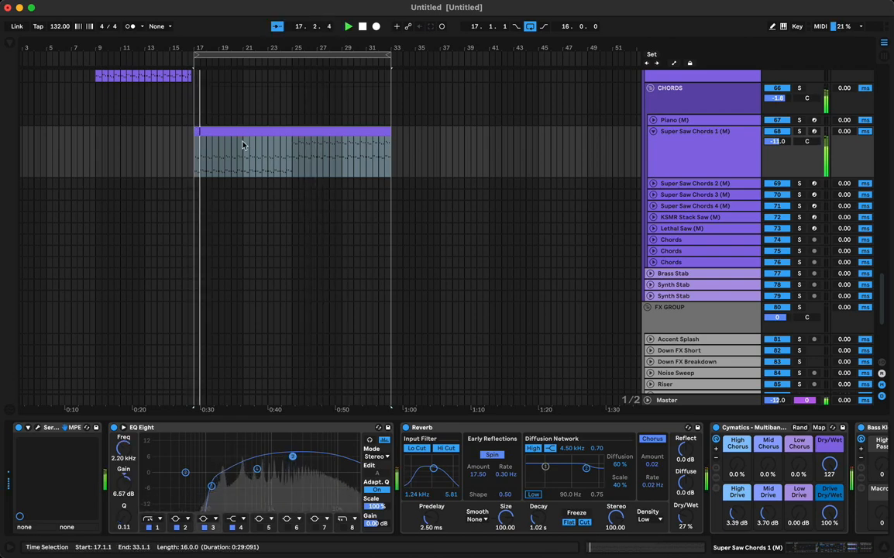
Lower the 16-bar Arp (M) track's volume to -11.6 dB in the mixer, replay the balance and return to the arrangement.
scroll(242, 145, up, 5)
click(224, 254)
key(Tab)
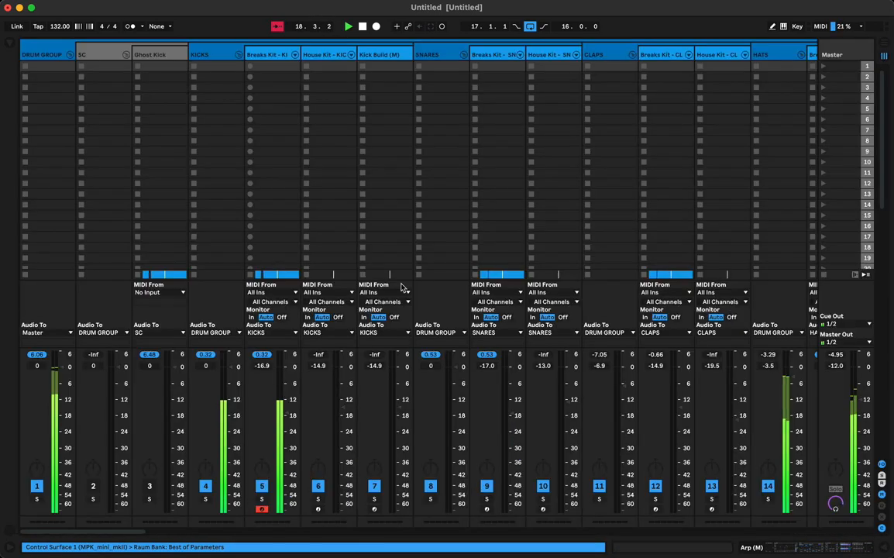
scroll(397, 403, right, 15)
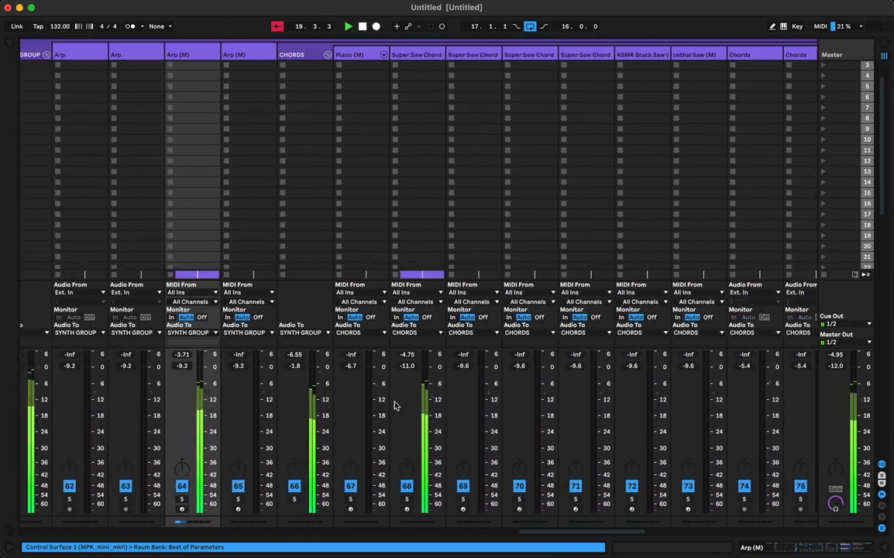
scroll(394, 404, left, 3)
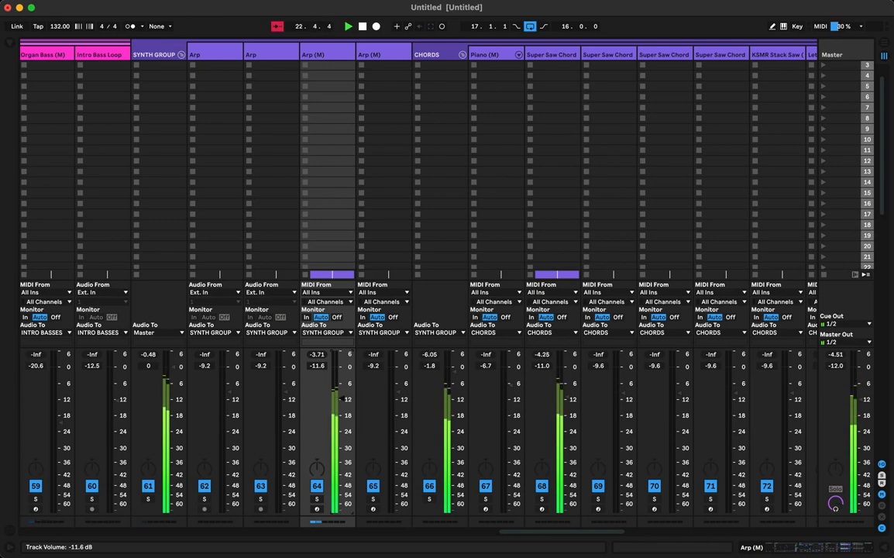
scroll(414, 417, right, 10)
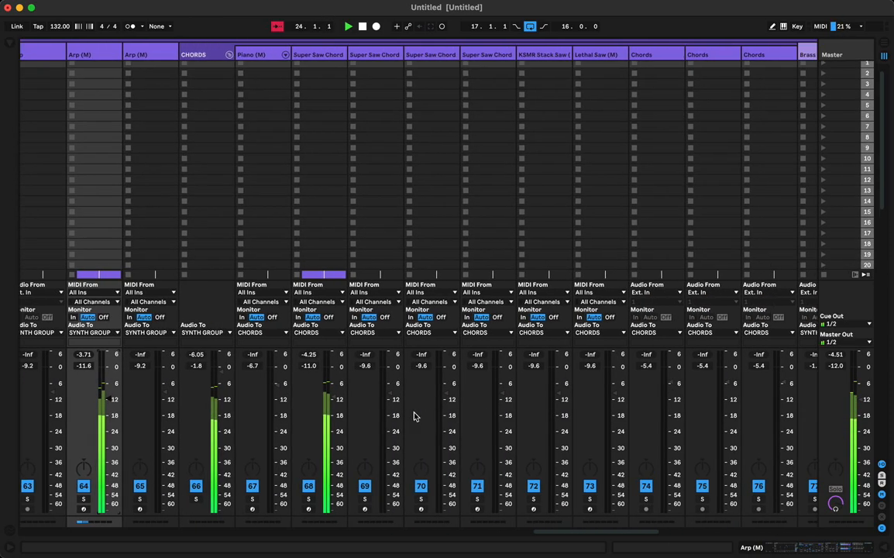
scroll(413, 417, left, 12)
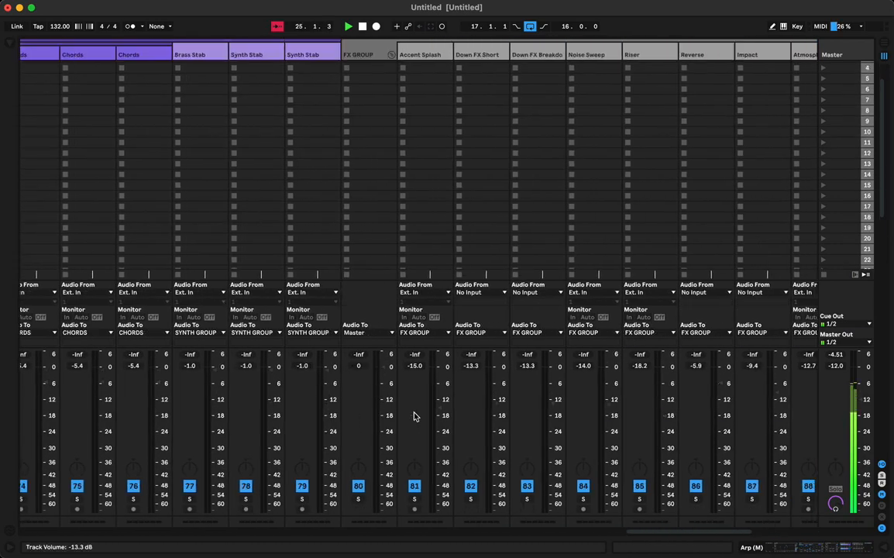
key(space)
key(space)
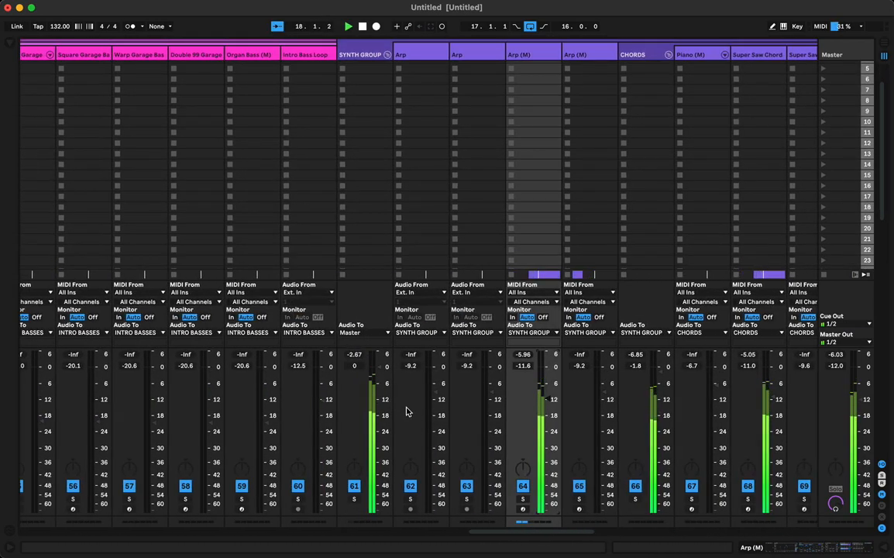
key(Tab)
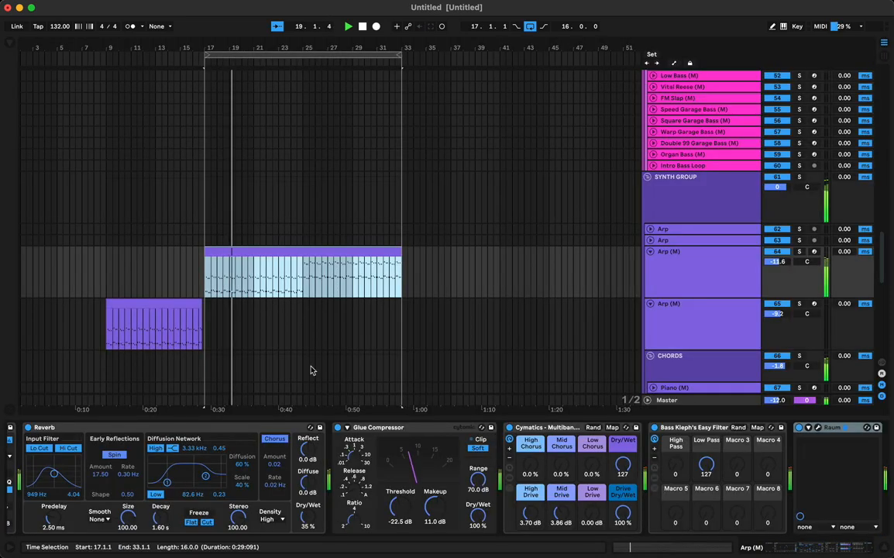
Listen to the layered arpeggio and super saw section from bar 17, then to the intro from bar 9.
click(245, 254)
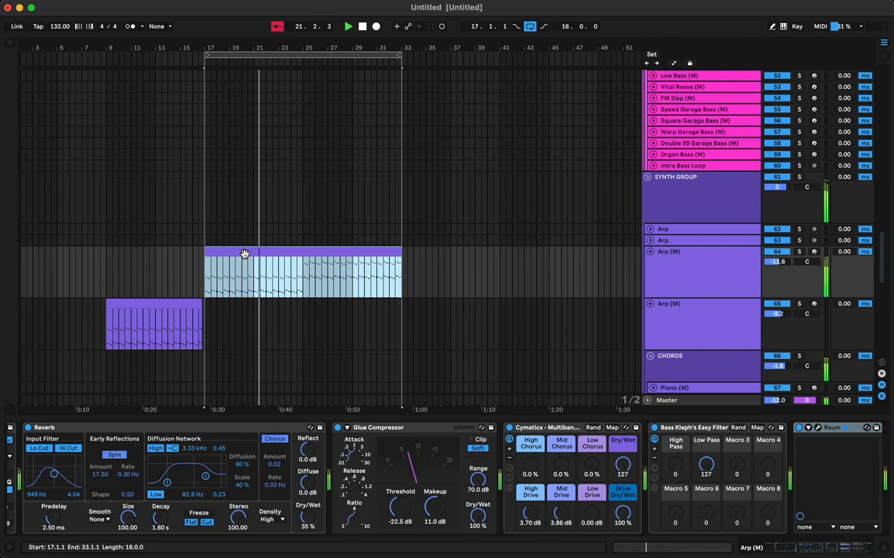
drag(284, 50, 285, 23)
scroll(168, 196, down, 8)
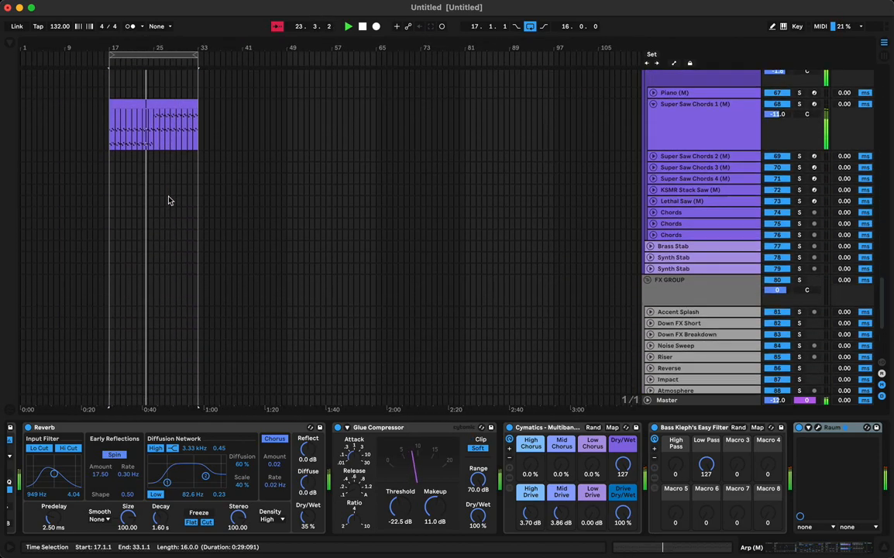
scroll(168, 196, up, 3)
click(147, 215)
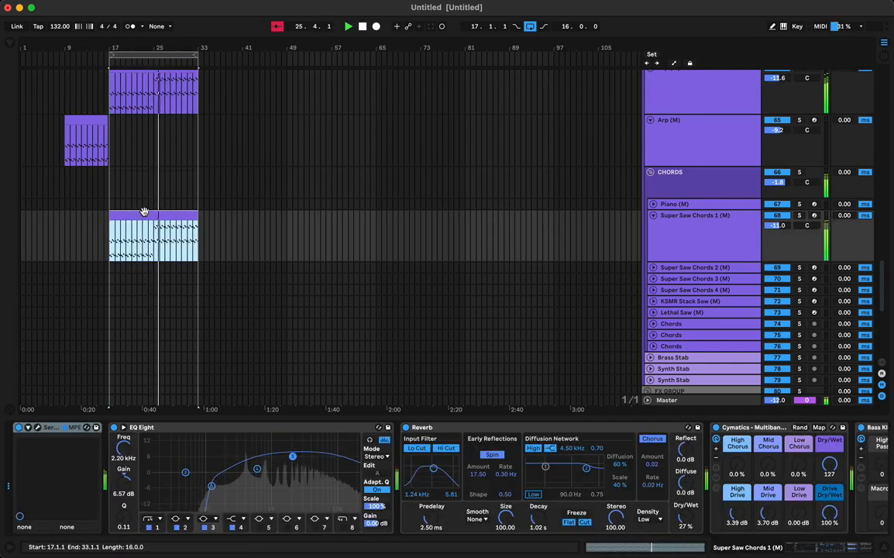
key(space)
key(space)
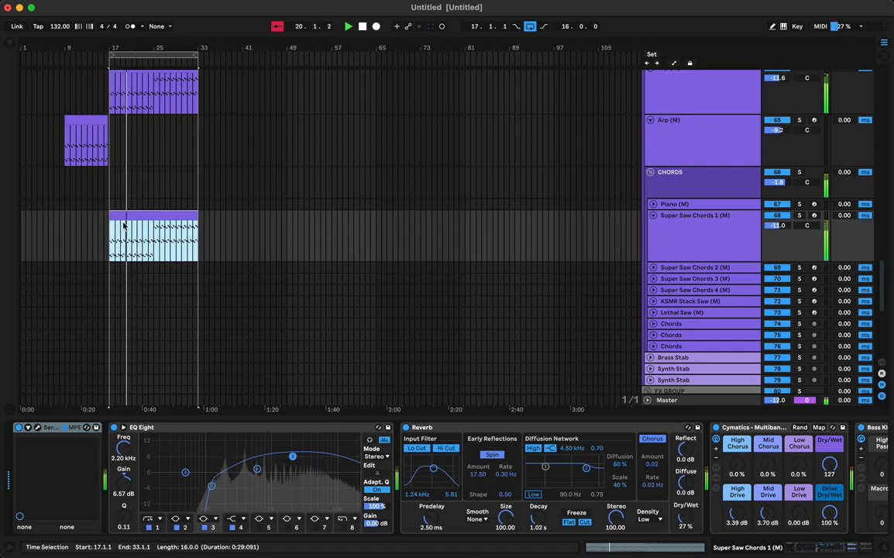
click(64, 236)
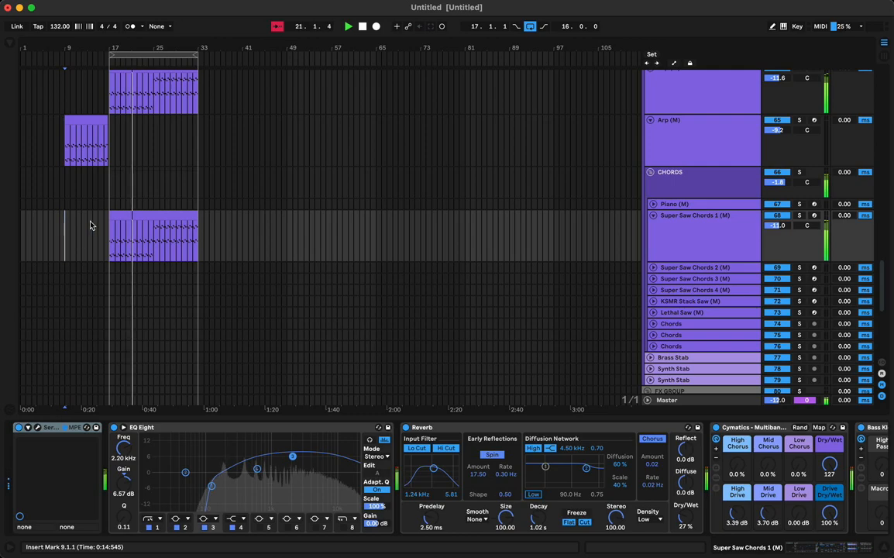
key(space)
key(space)
Copy the 8-bar intro Arp (M) clip to bar 25 on the same track and play from bar 24.
click(89, 128)
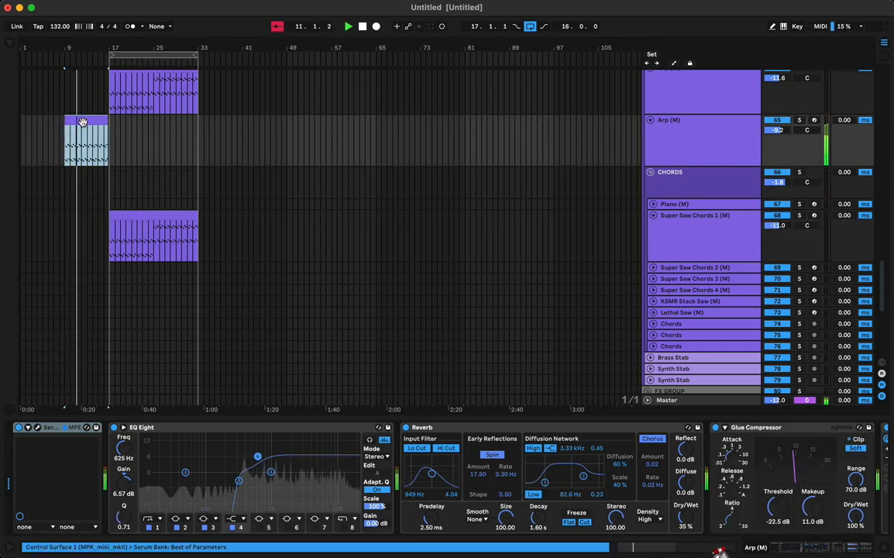
drag(87, 118, 176, 133)
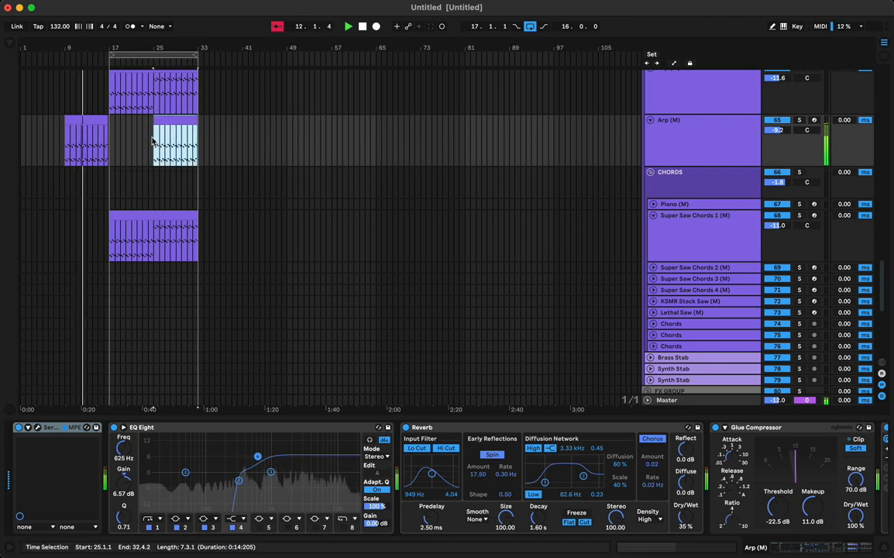
click(148, 133)
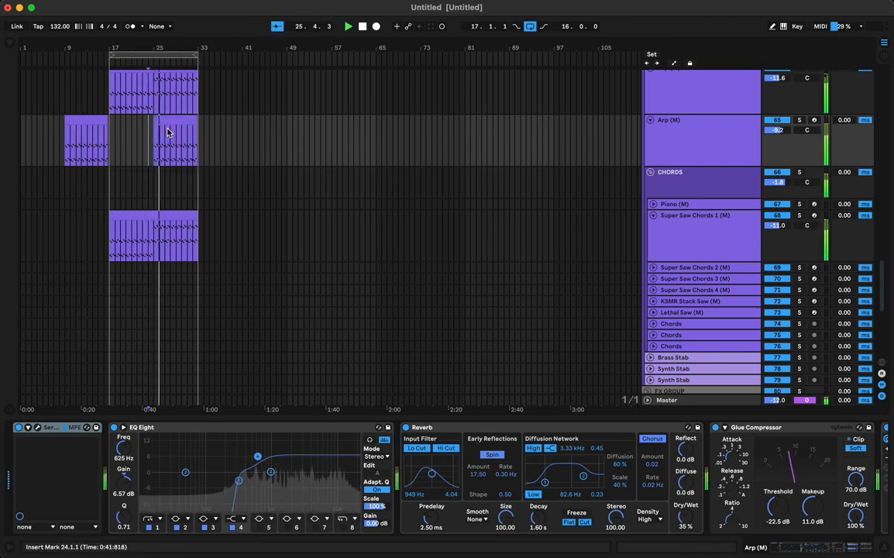
Lower the intro Arp (M) track's volume to -13.8 dB and set the playback start at bar 17.
click(167, 132)
drag(180, 46, 310, 67)
click(694, 142)
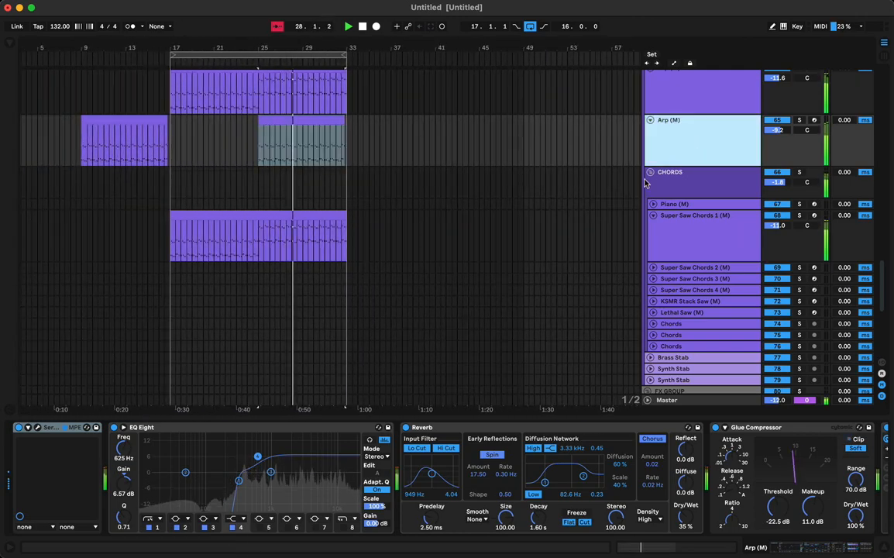
key(Tab)
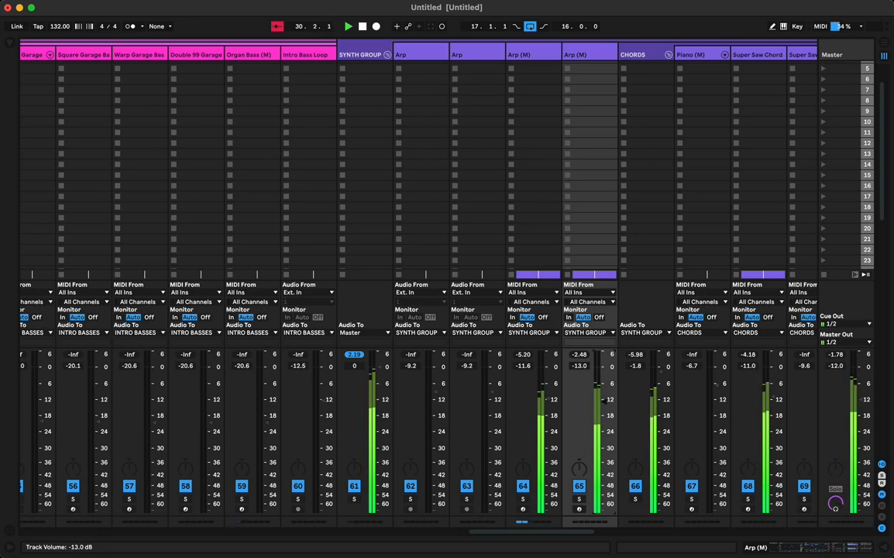
key(Tab)
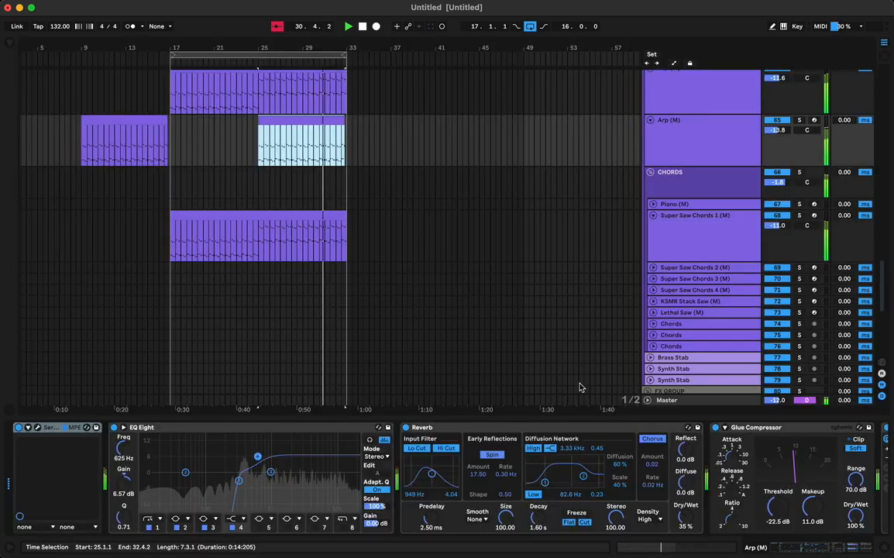
click(169, 94)
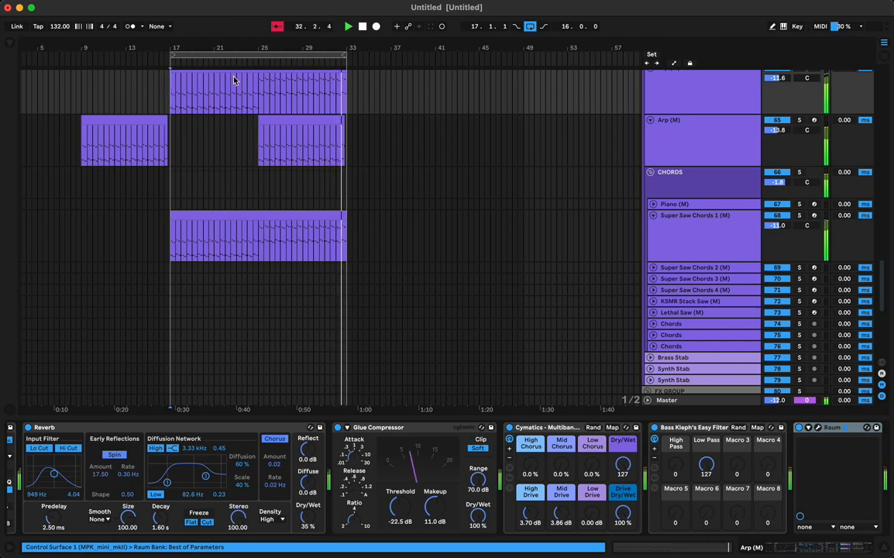